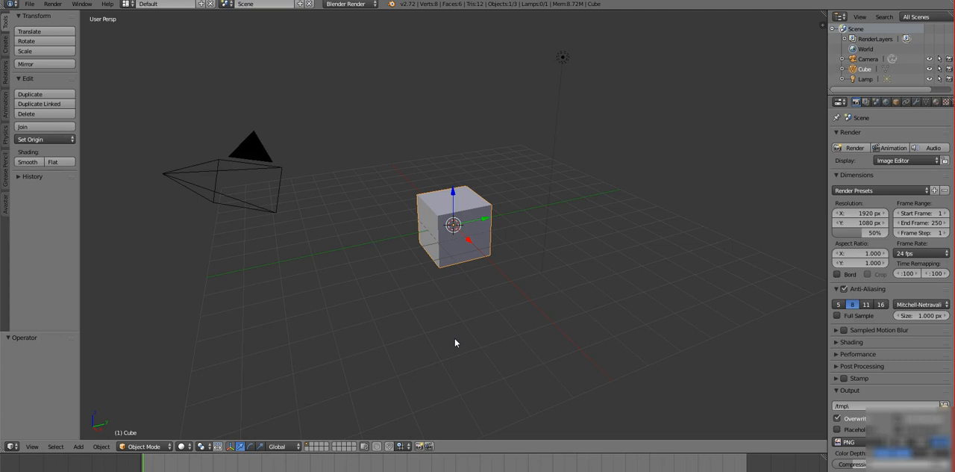
Examine the Object: Avastar add-on's version details and settings in the user preferences.
click(30, 5)
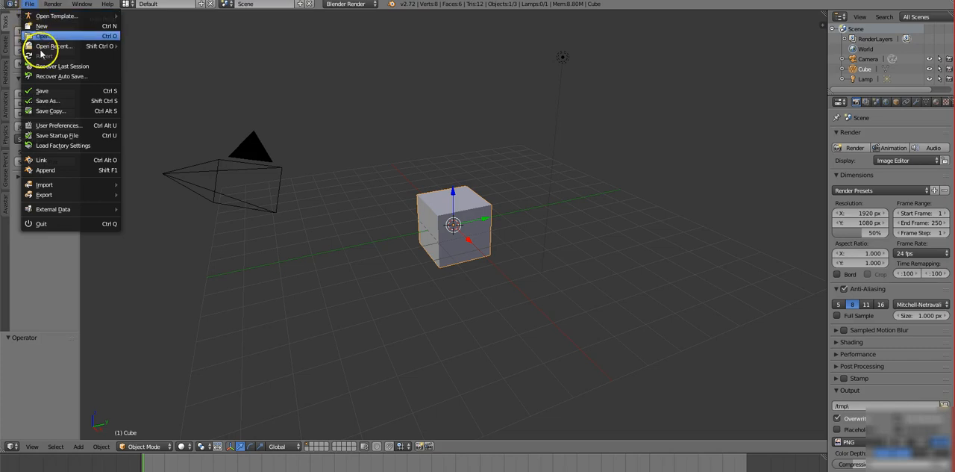
click(53, 128)
scroll(227, 141, down, 8)
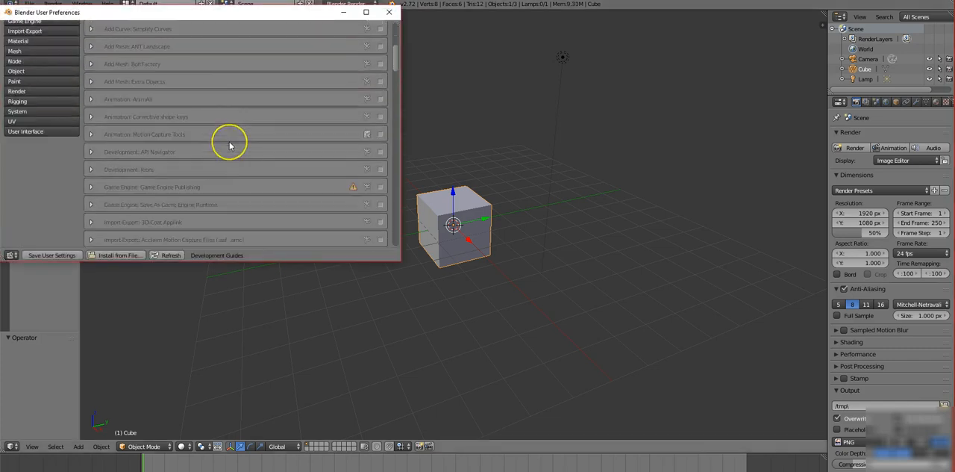
scroll(229, 145, down, 10)
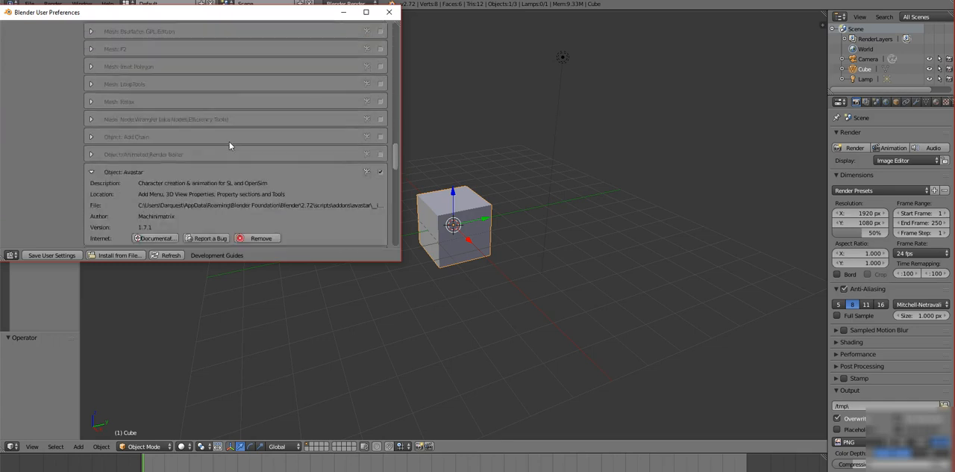
scroll(229, 145, down, 3)
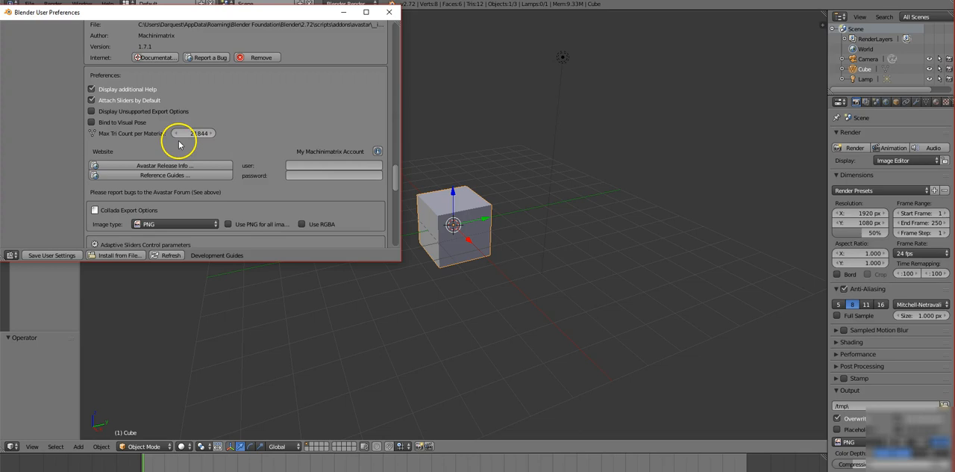
scroll(245, 161, down, 5)
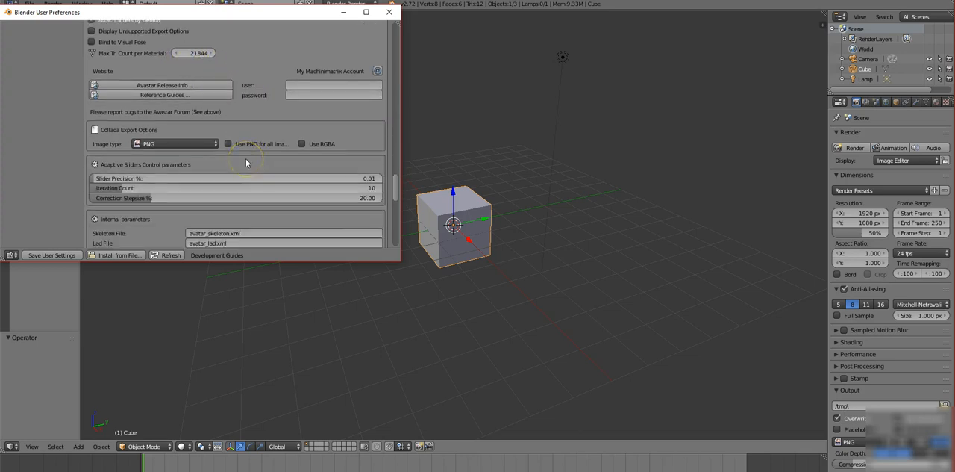
scroll(245, 161, up, 5)
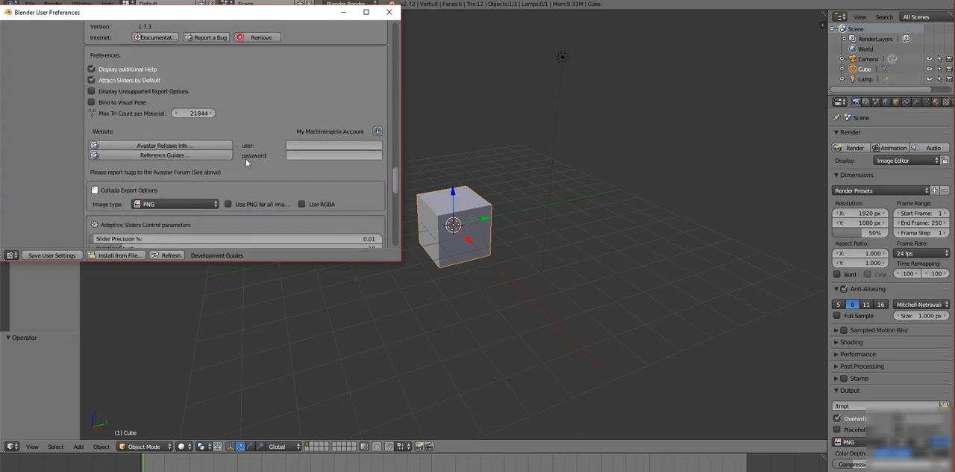
scroll(245, 160, up, 2)
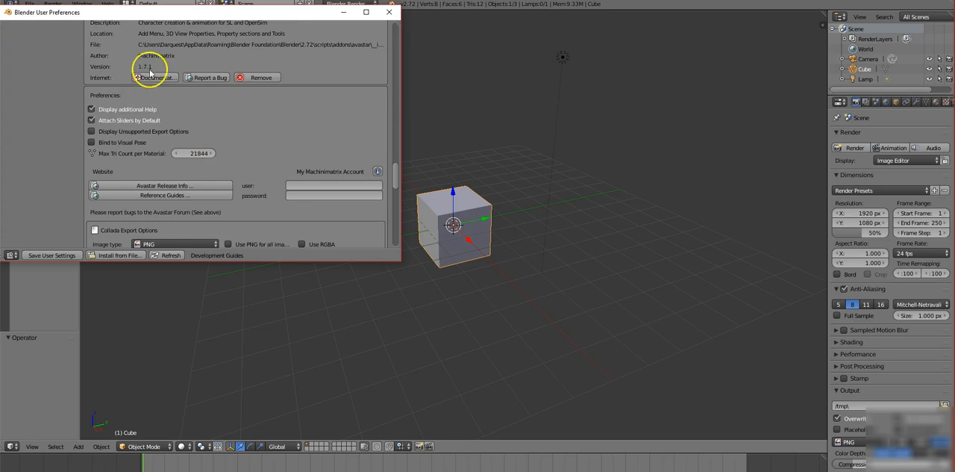
scroll(296, 172, up, 7)
scroll(296, 171, up, 3)
click(387, 12)
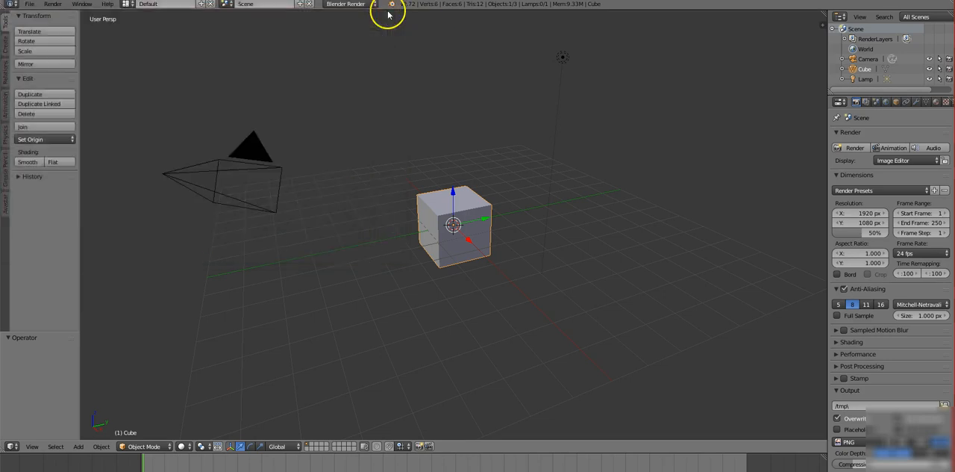
Select all default scene objects, including the cube, camera and lamp, and delete them.
right_click(391, 350)
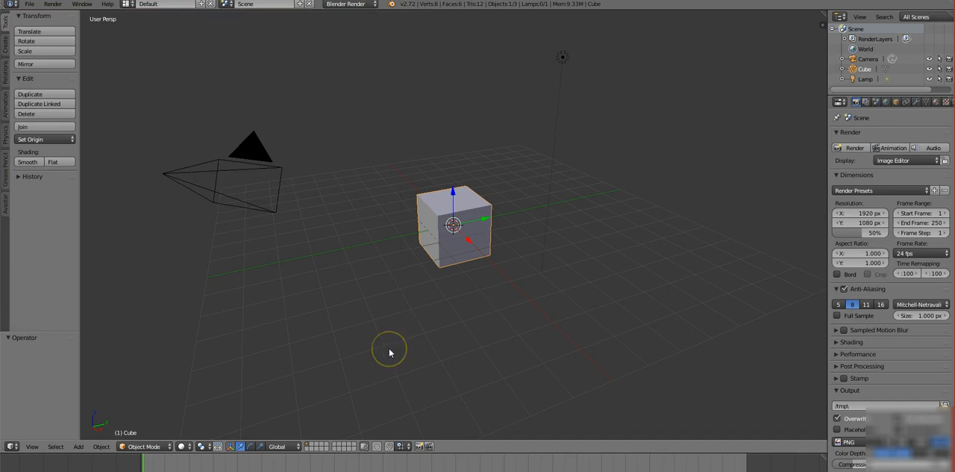
right_click(386, 346)
key(a)
key(a)
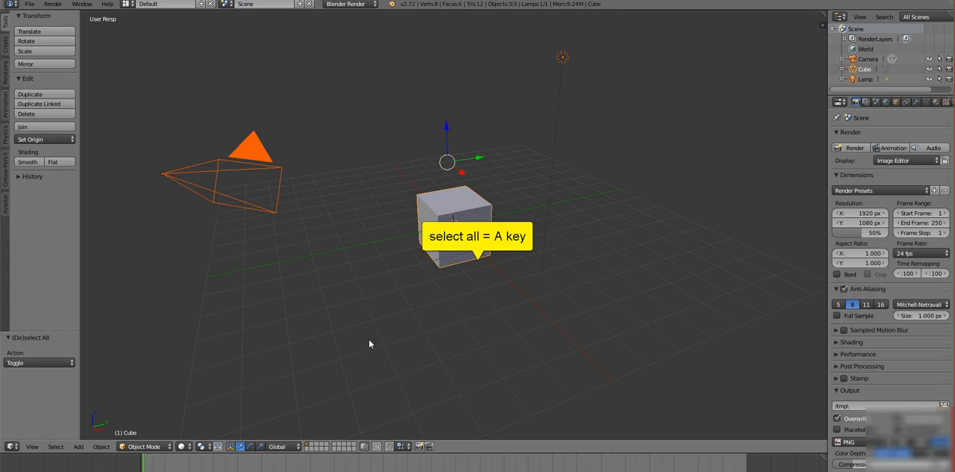
key(x)
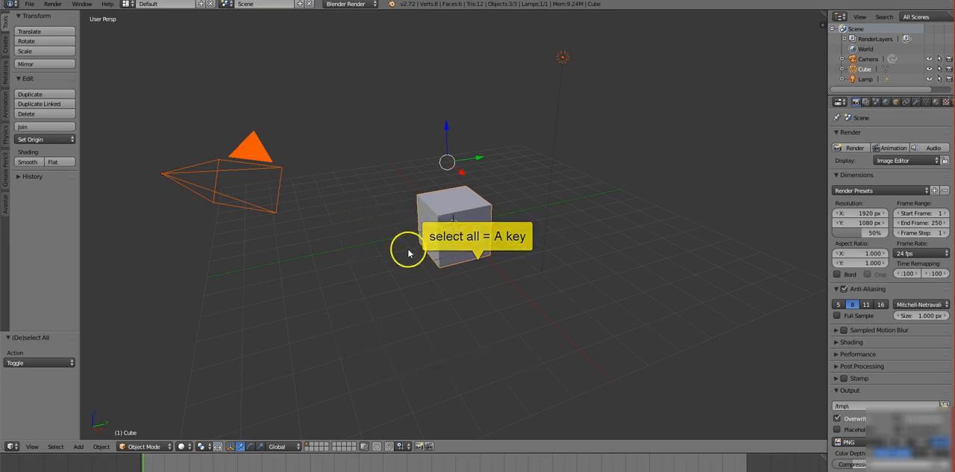
key(x)
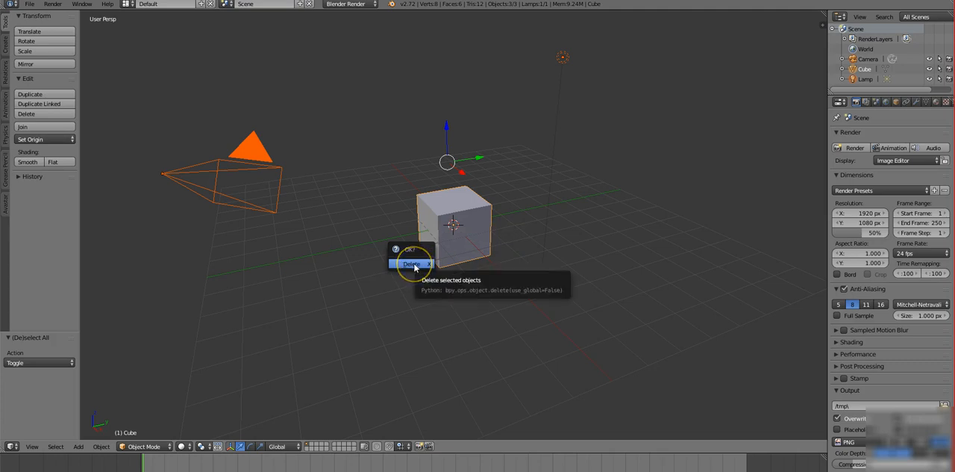
click(415, 266)
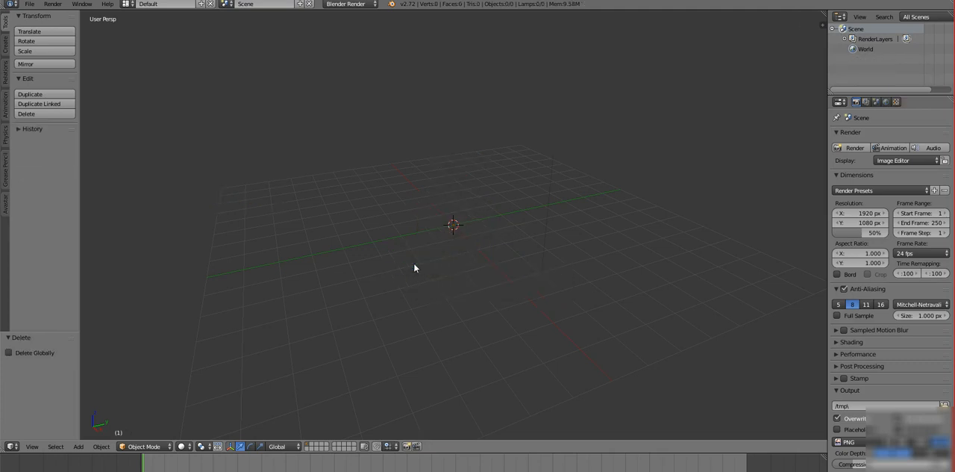
Import "SixpackSister shape.xml" from the sixpack folder in Documents as an Avastar shape.
click(30, 5)
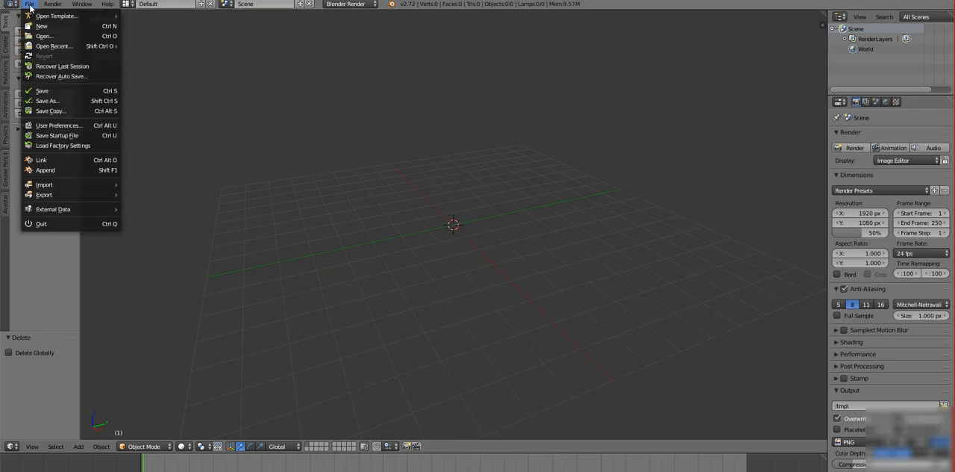
mouse_move(37, 182)
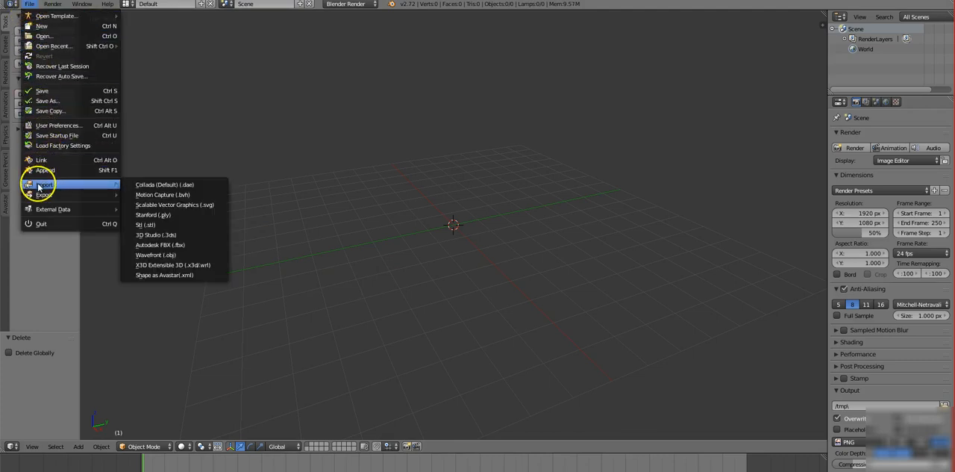
click(160, 275)
click(157, 275)
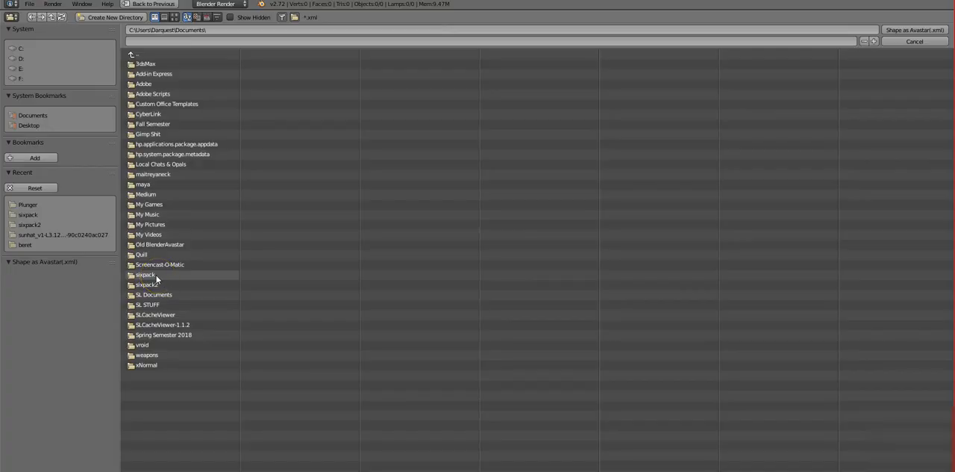
click(187, 64)
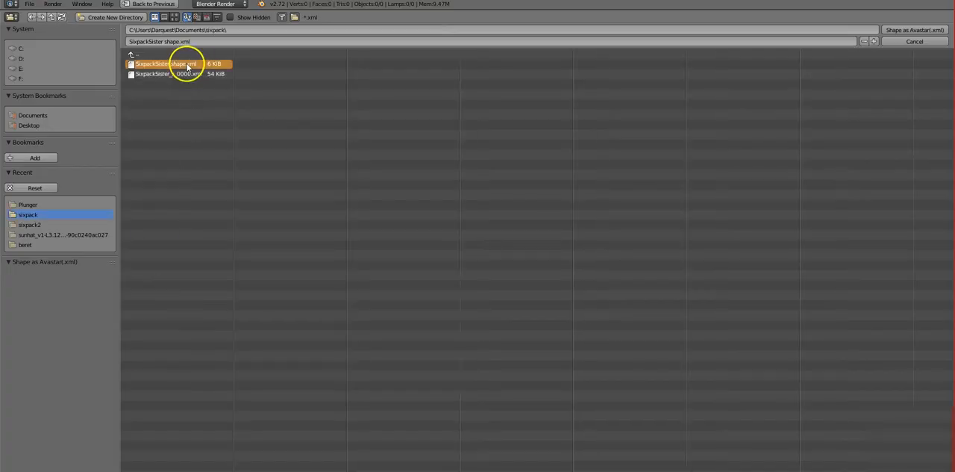
click(894, 31)
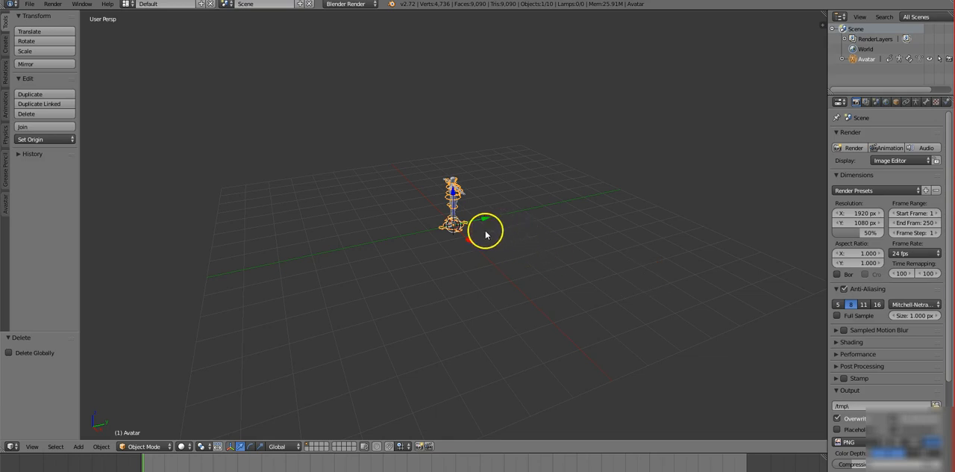
Import the Wavefront model Plunger.obj from the weapons\Plunger folder into the avatar scene.
middle_drag(470, 241, 503, 260)
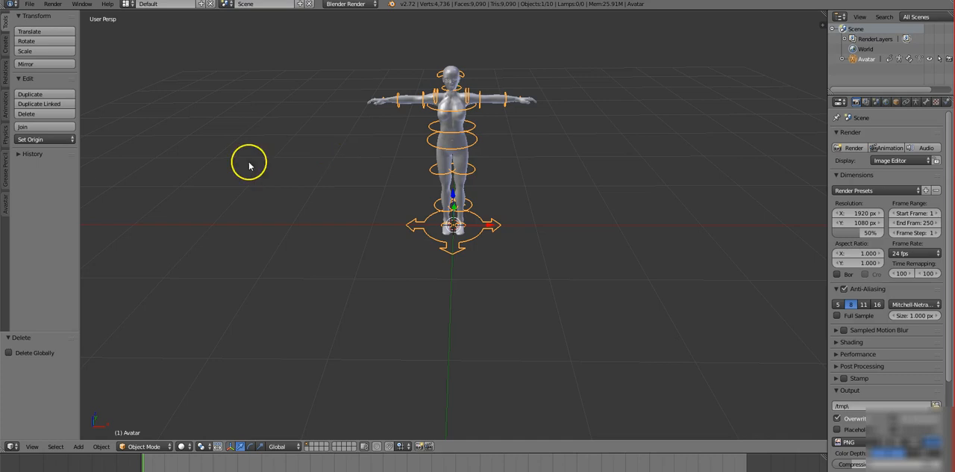
click(162, 118)
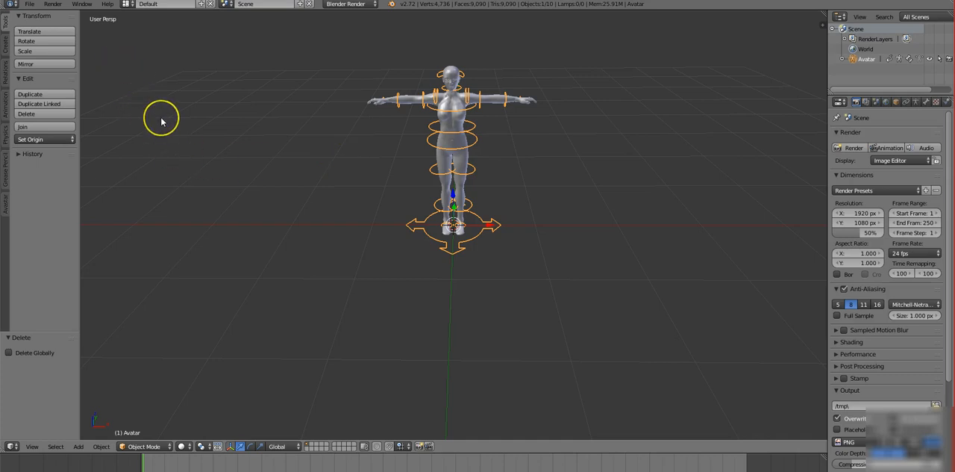
click(30, 4)
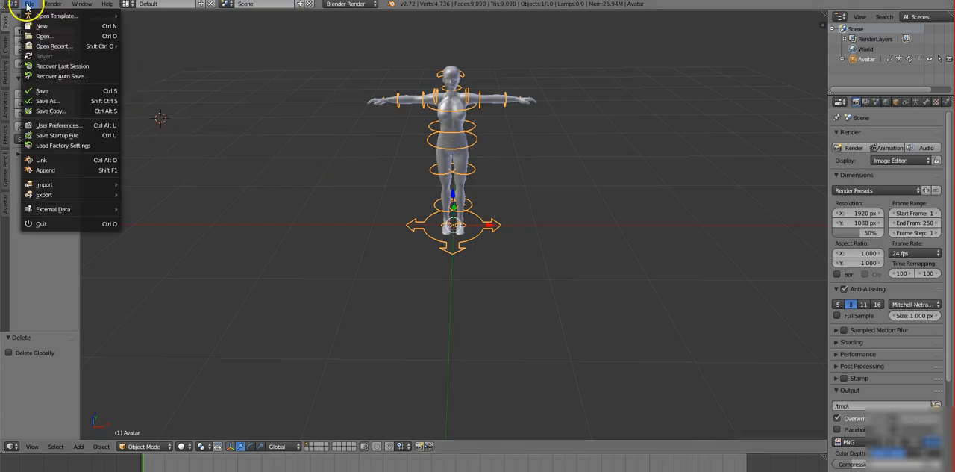
mouse_move(52, 187)
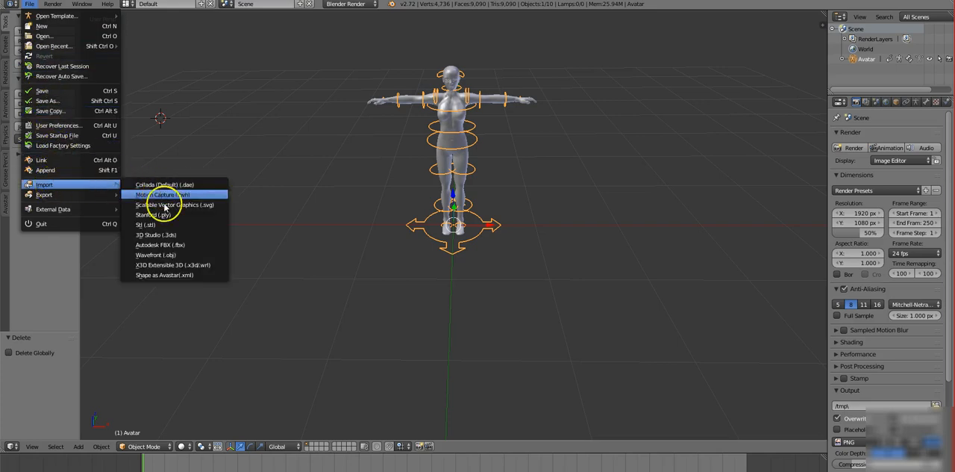
click(168, 255)
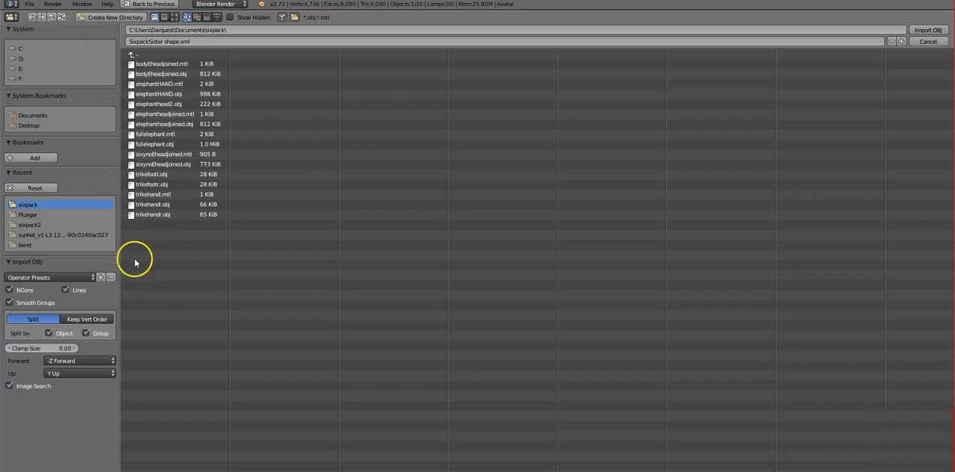
click(27, 215)
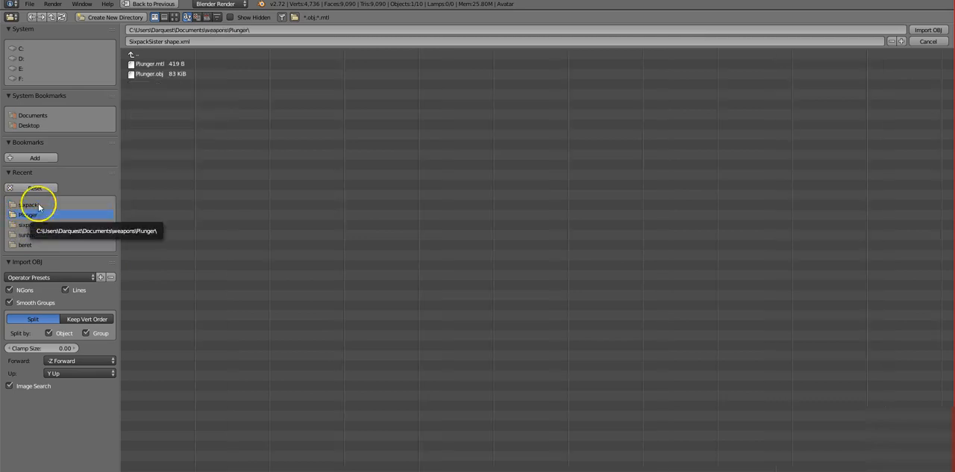
click(153, 74)
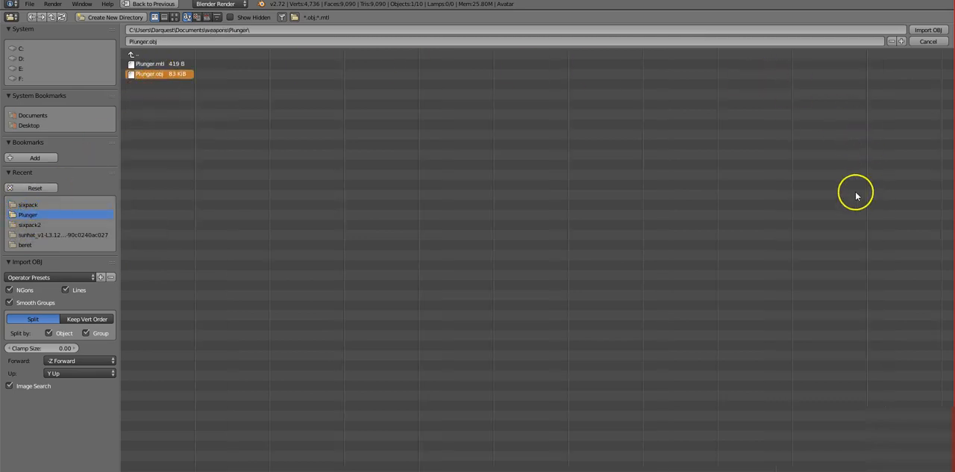
click(925, 30)
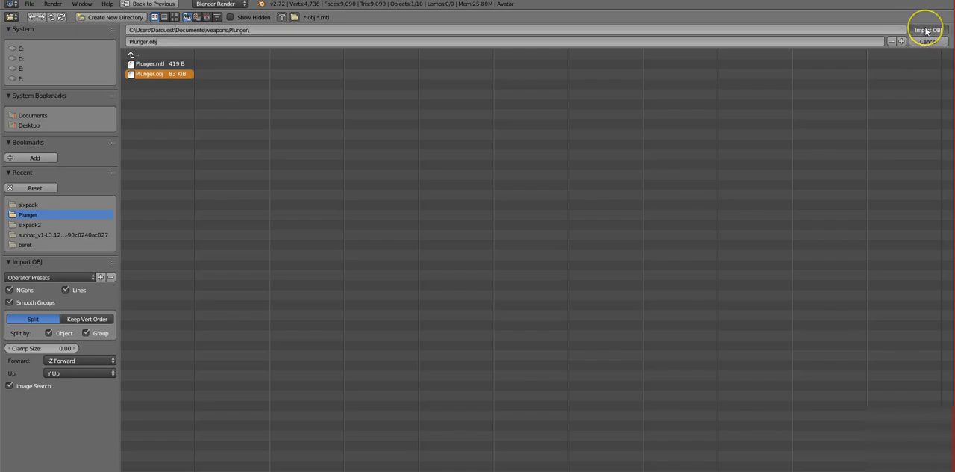
Scale the imported plunger down uniformly by a factor of about 0.075.
scroll(575, 206, down, 8)
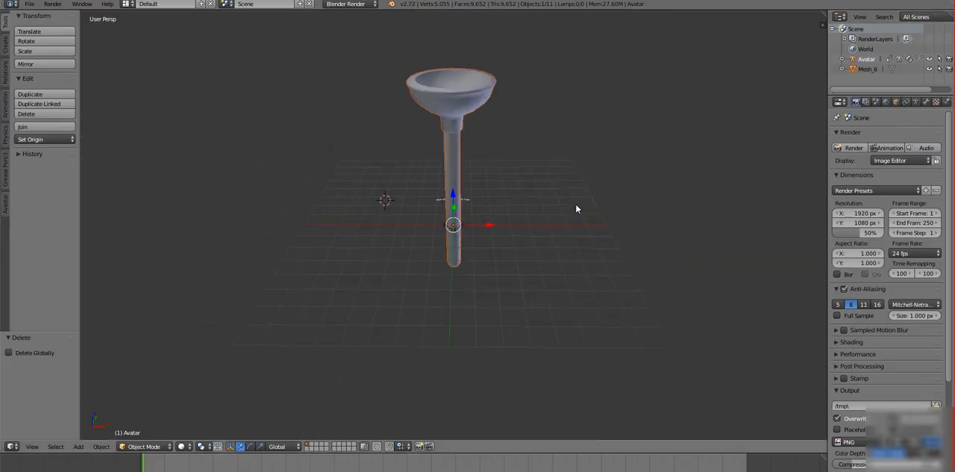
key(s)
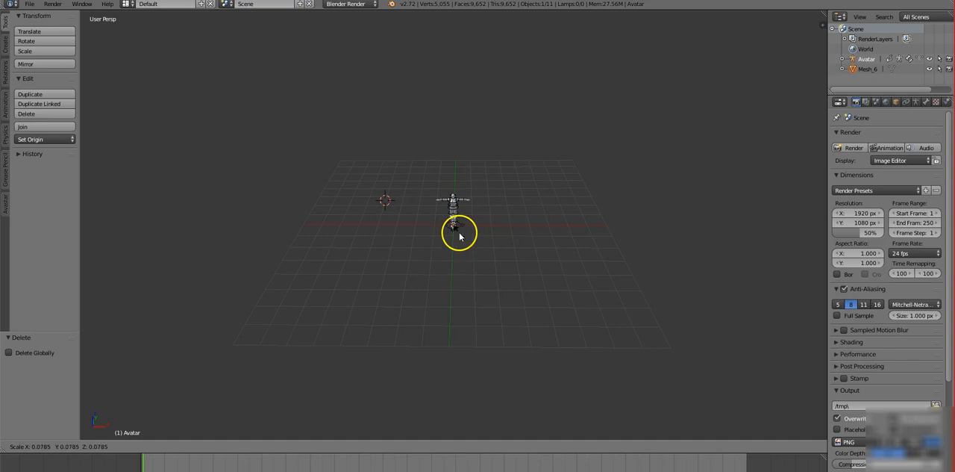
click(459, 236)
click(460, 236)
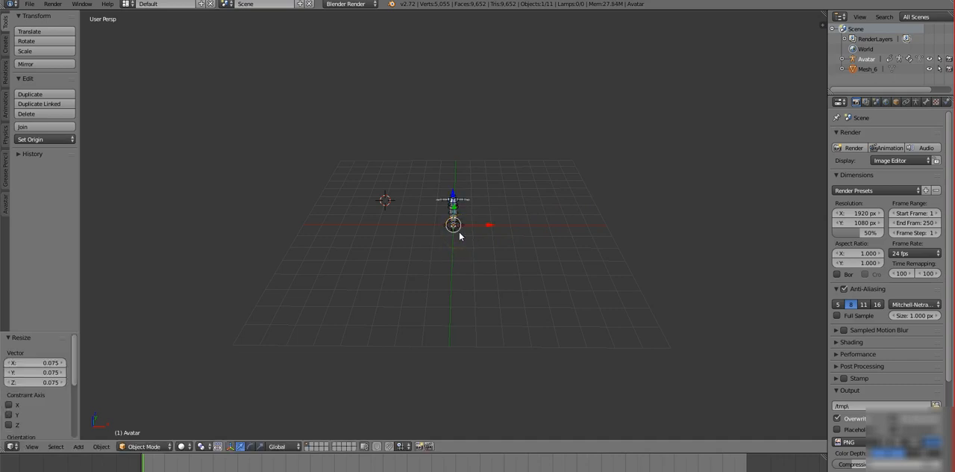
Move the plunger about -0.705 along X beside the avatar's legs and scale it uniformly by about 0.781.
scroll(460, 236, up, 5)
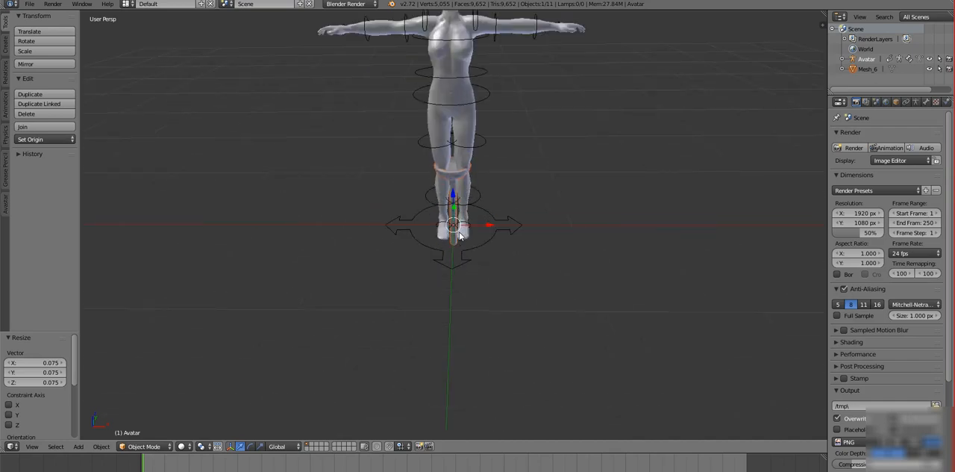
drag(459, 236, 422, 186)
drag(494, 219, 405, 209)
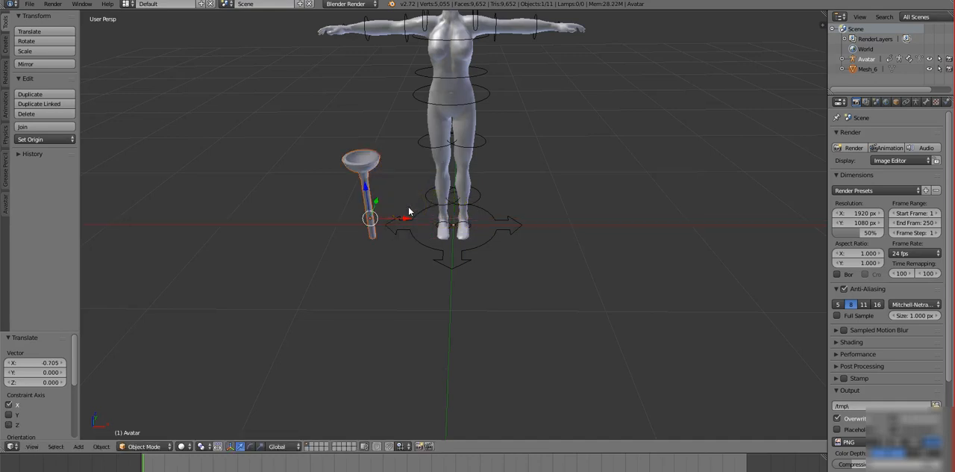
key(s)
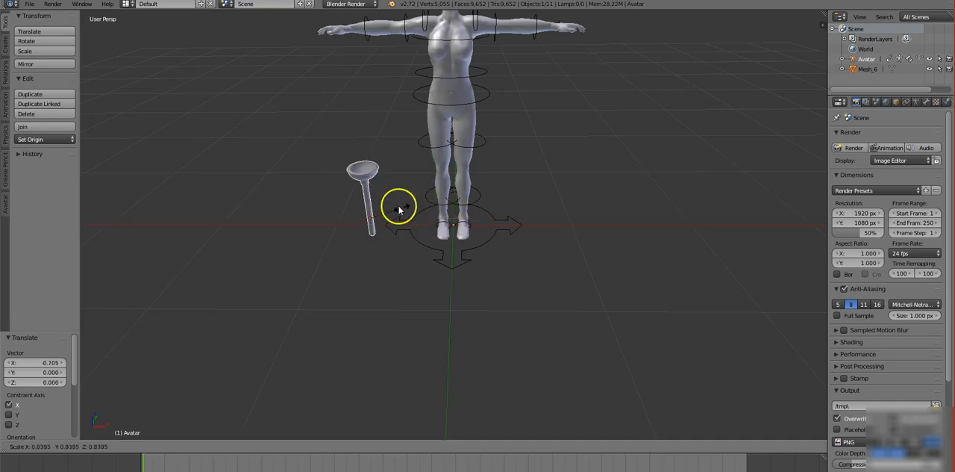
click(399, 209)
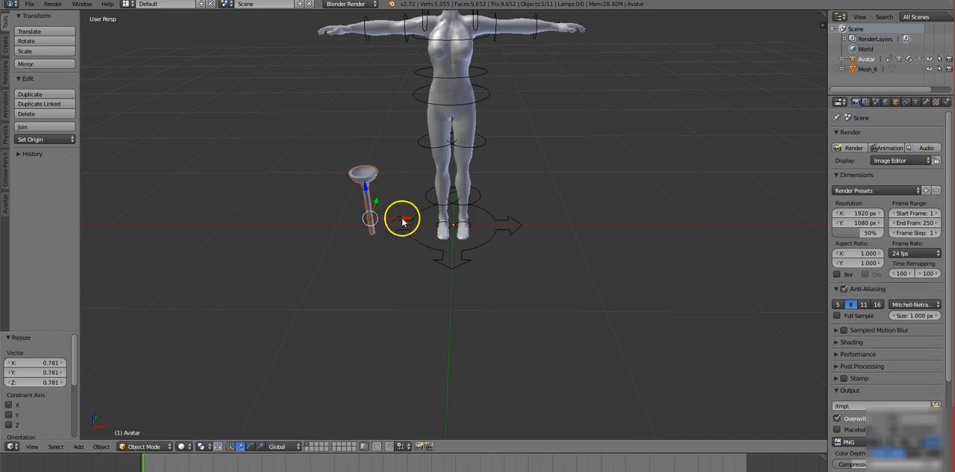
Raise the plunger along Z by about 1.06 and a further 0.421 to the avatar's outstretched hand.
middle_drag(405, 273, 458, 269)
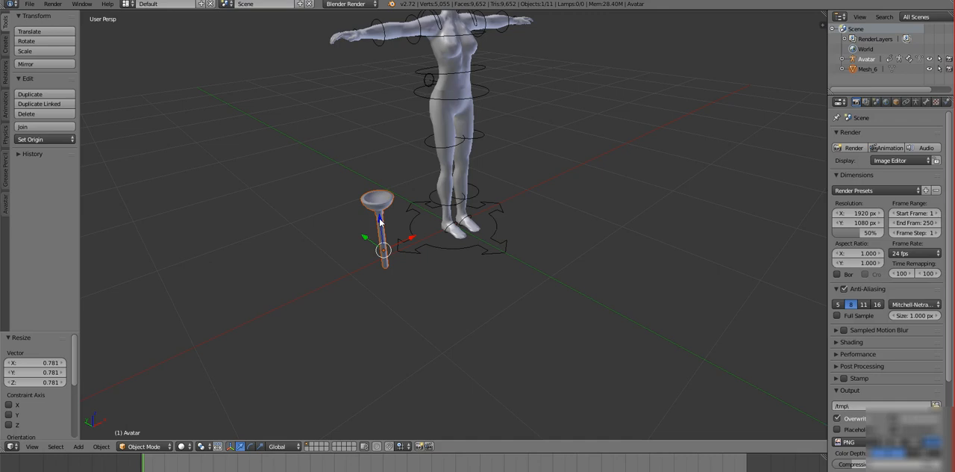
drag(380, 218, 351, 75)
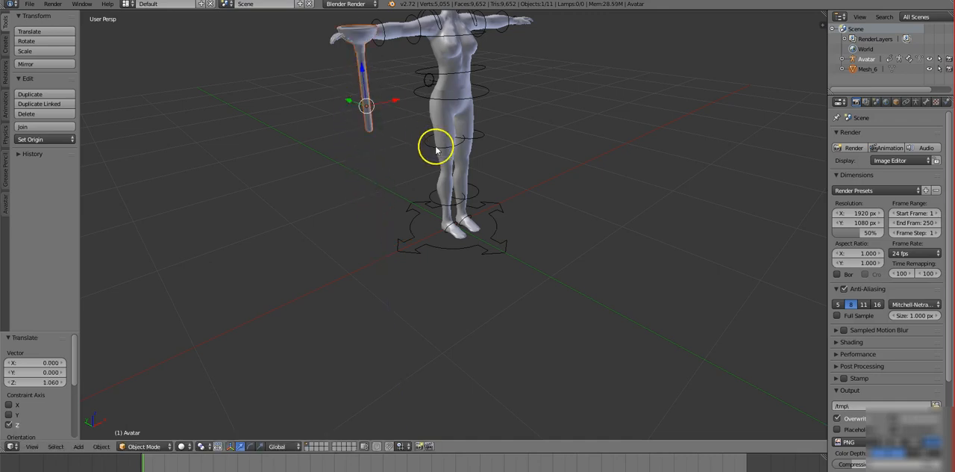
scroll(435, 141, down, 2)
scroll(396, 184, down, 1)
drag(406, 125, 409, 98)
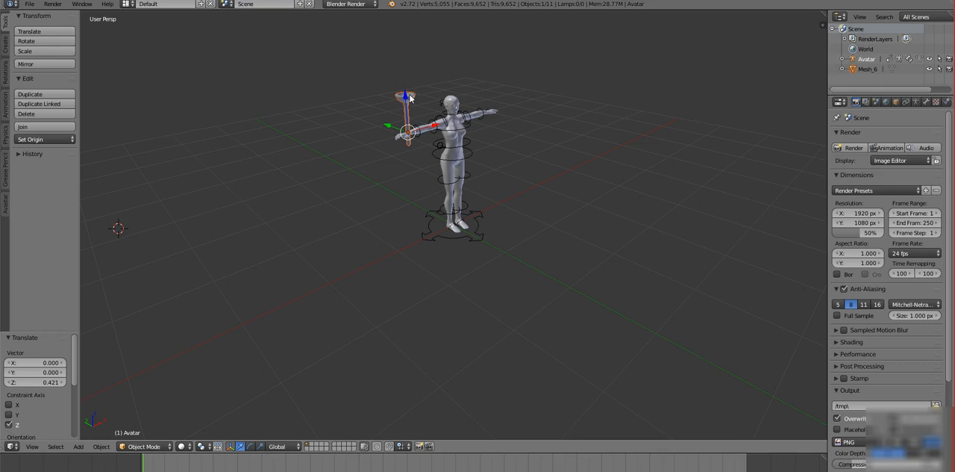
Try to rotate the plunger by about -1.37° around the global Y axis at the avatar's hand, and undo that rotation.
scroll(420, 135, up, 4)
scroll(420, 135, down, 3)
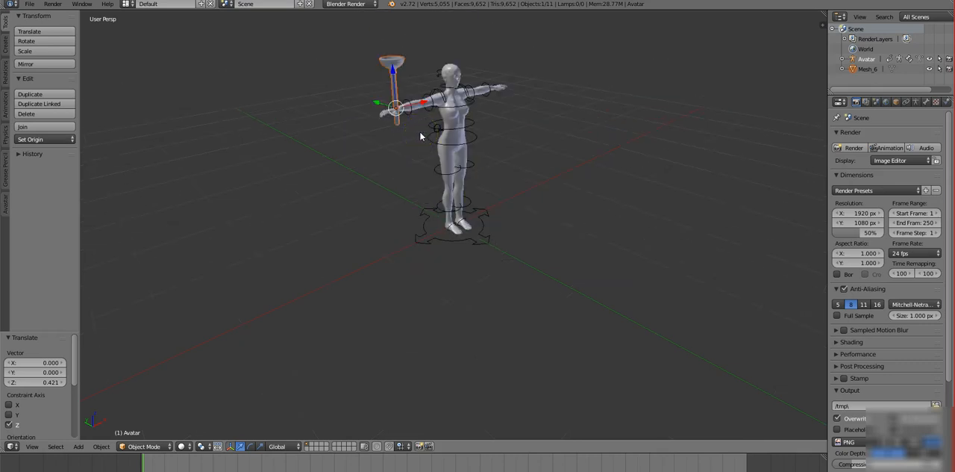
key(shift+b)
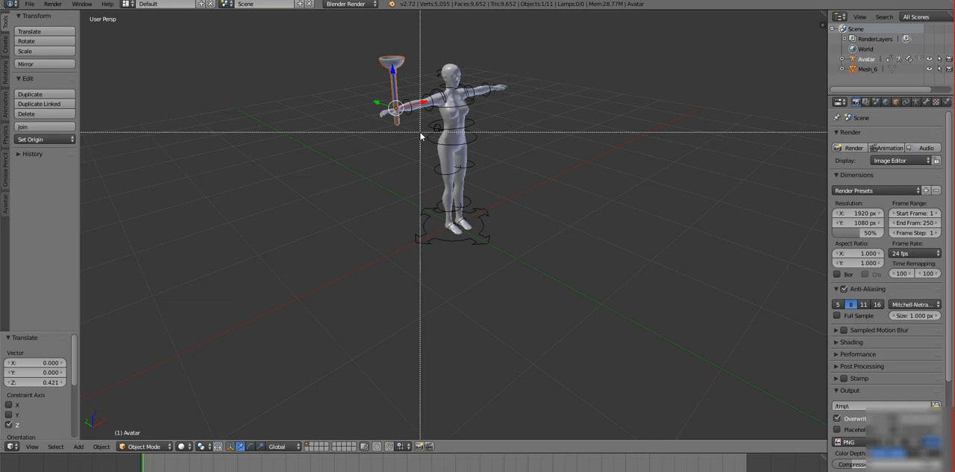
drag(361, 59, 441, 113)
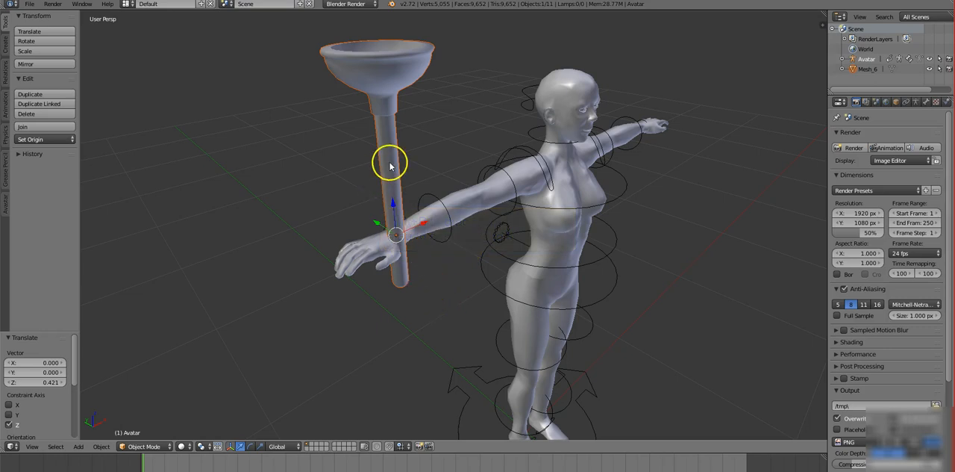
click(426, 251)
key(r)
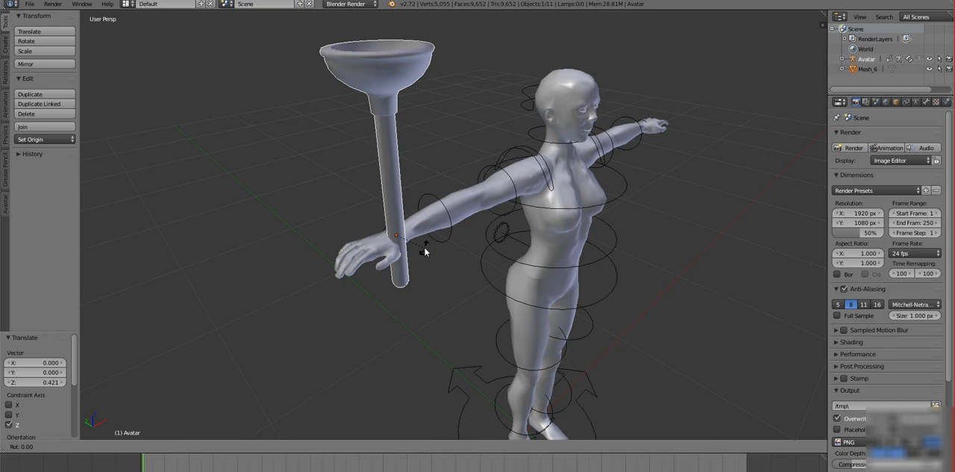
key(y)
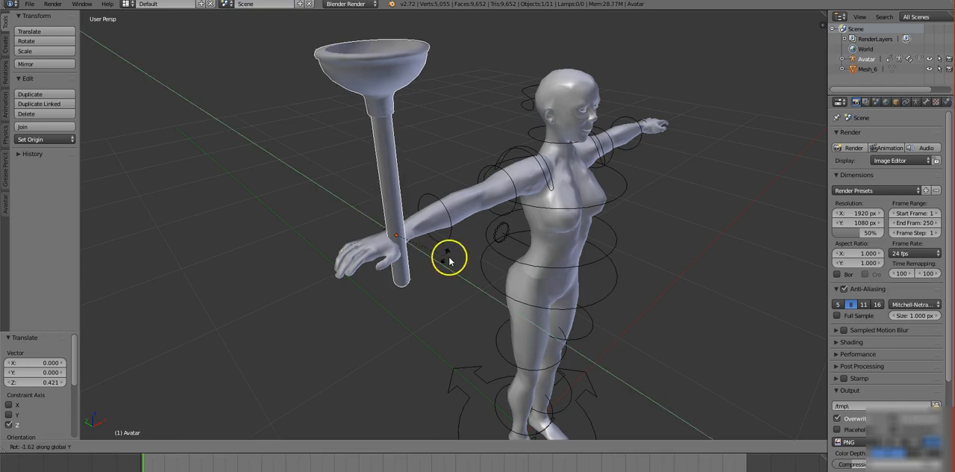
click(478, 270)
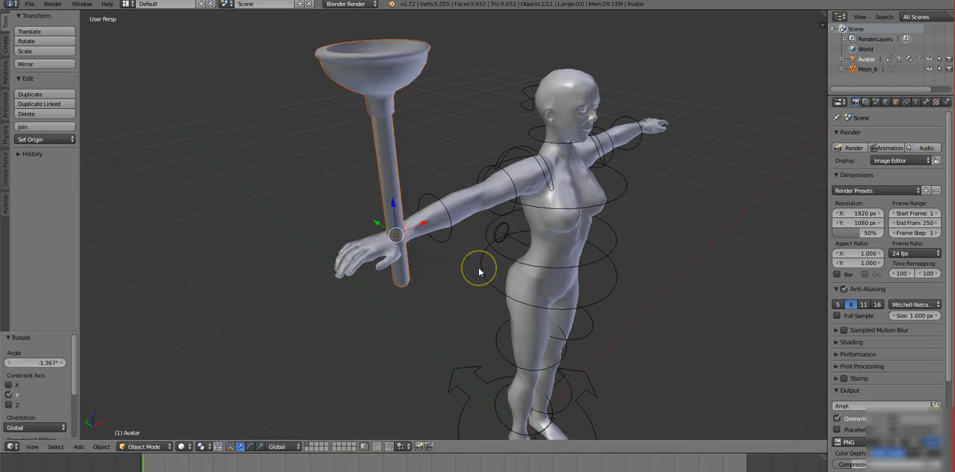
key(ctrl+z)
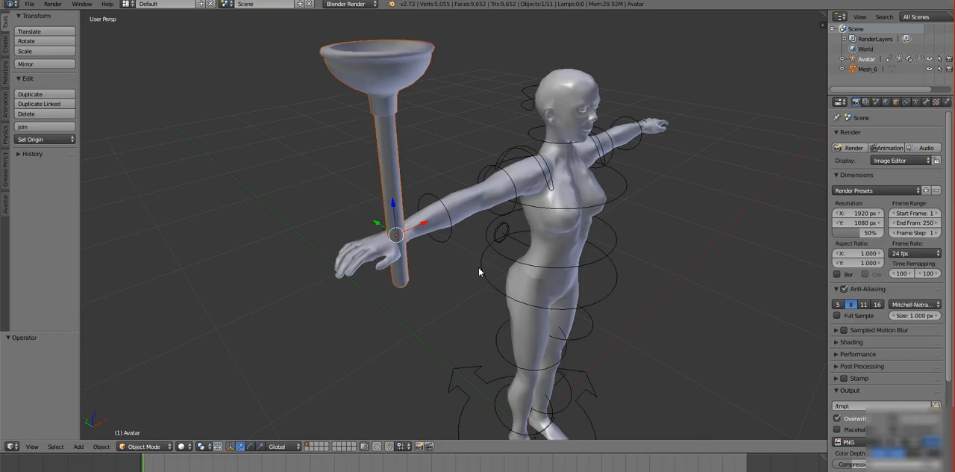
Rotate the plunger by about 99.7° around the global X axis and lower it about 0.058 along Z to the palm.
key(r)
key(x)
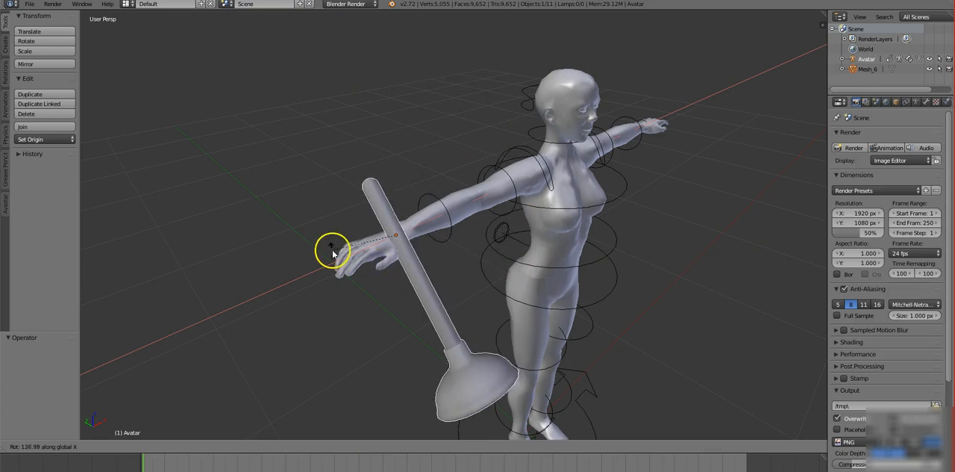
click(383, 251)
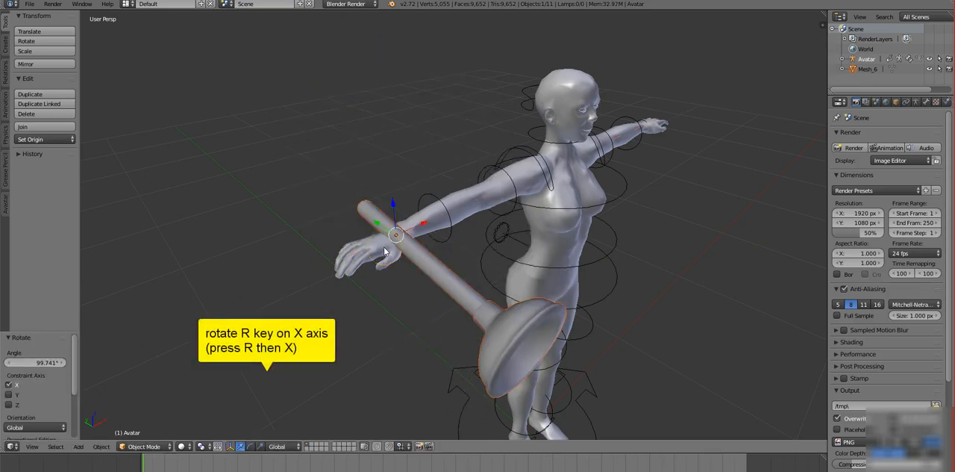
drag(394, 207, 390, 228)
Rotate the plunger back by about -13.8° around the global X axis to level its handle below the hand.
scroll(612, 214, up, 3)
middle_drag(612, 214, 625, 187)
key(r)
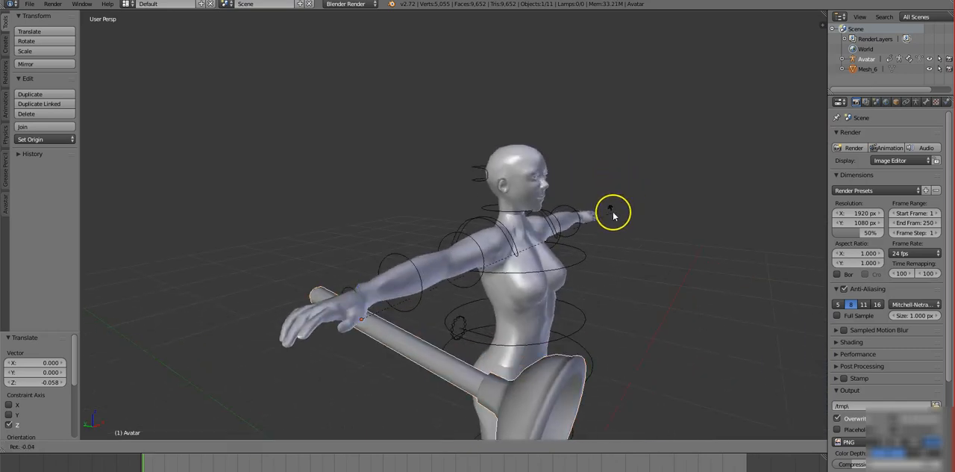
key(x)
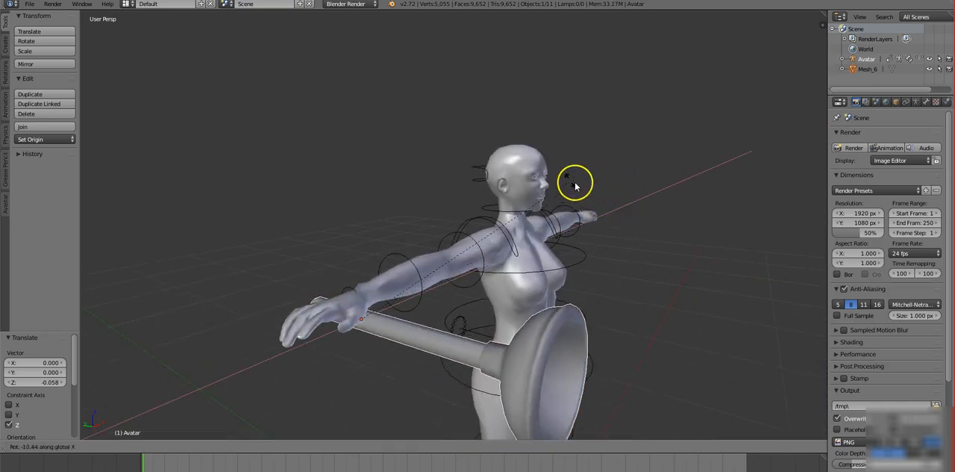
click(556, 175)
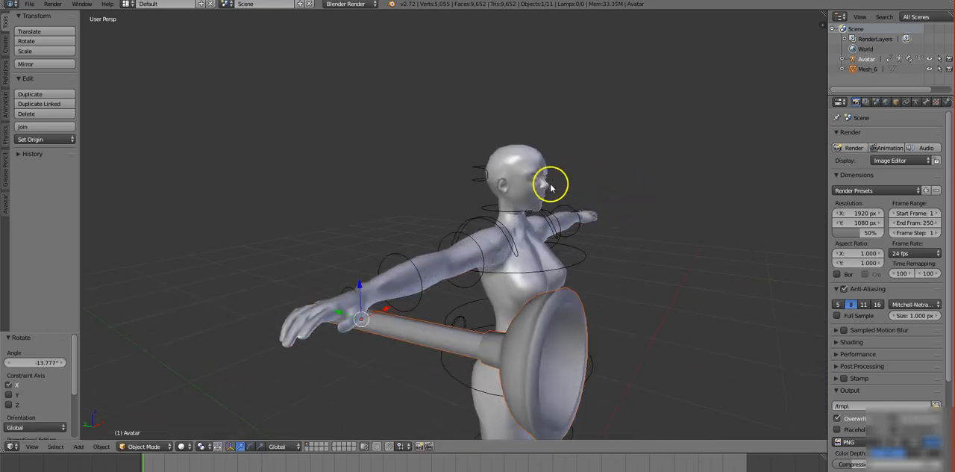
Shift the plunger along X toward the avatar's fingers by about -0.019 and a further -0.004.
key(g)
click(373, 311)
middle_drag(365, 311, 278, 341)
scroll(452, 355, down, 1)
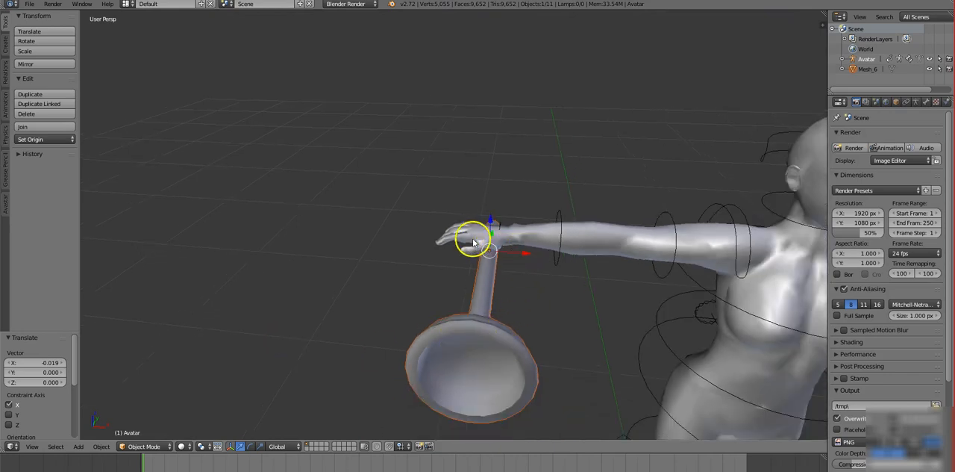
key(g)
key(x)
click(523, 258)
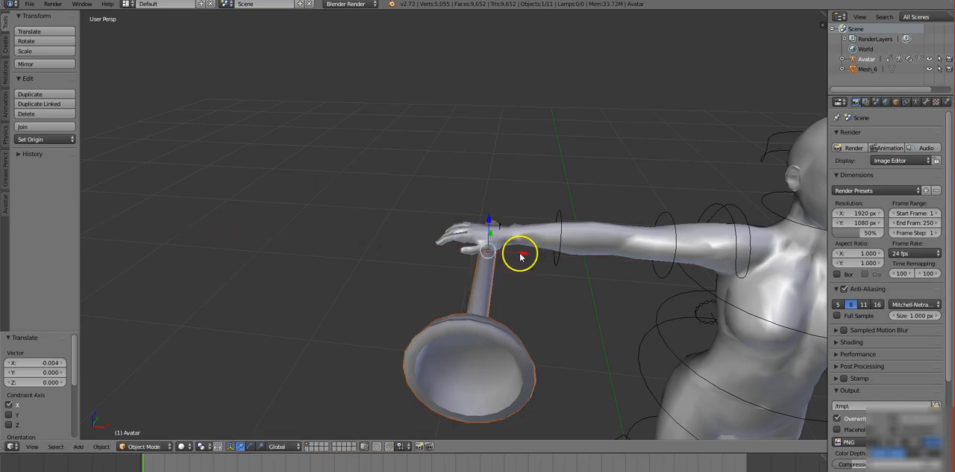
Tilt the plunger by about 3.16° around the global X axis.
middle_drag(535, 241, 609, 297)
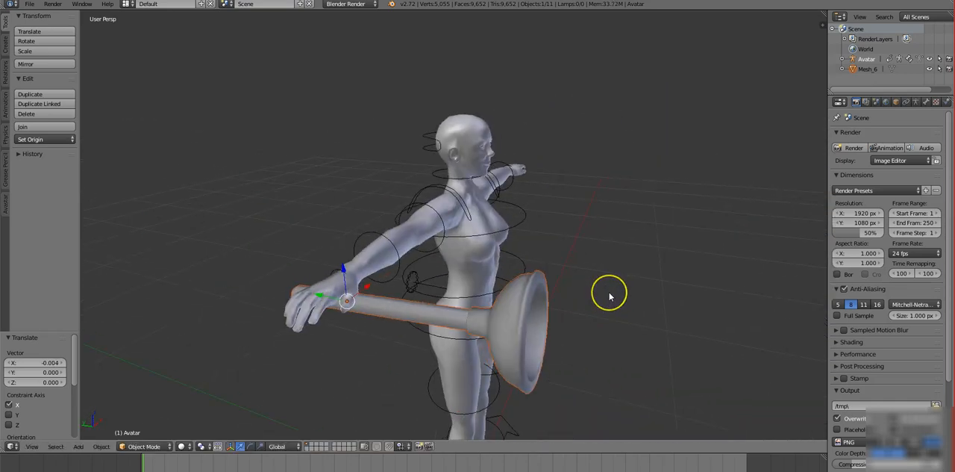
key(r)
key(x)
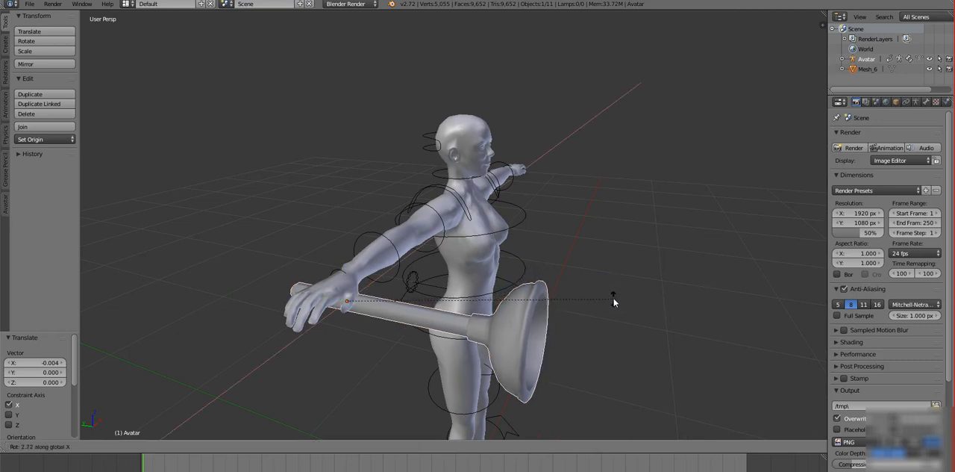
click(613, 296)
Lower the plunger by about 0.004 along Z under the palm and check its fit in the hand from several sides.
middle_drag(369, 315, 489, 296)
scroll(477, 322, down, 2)
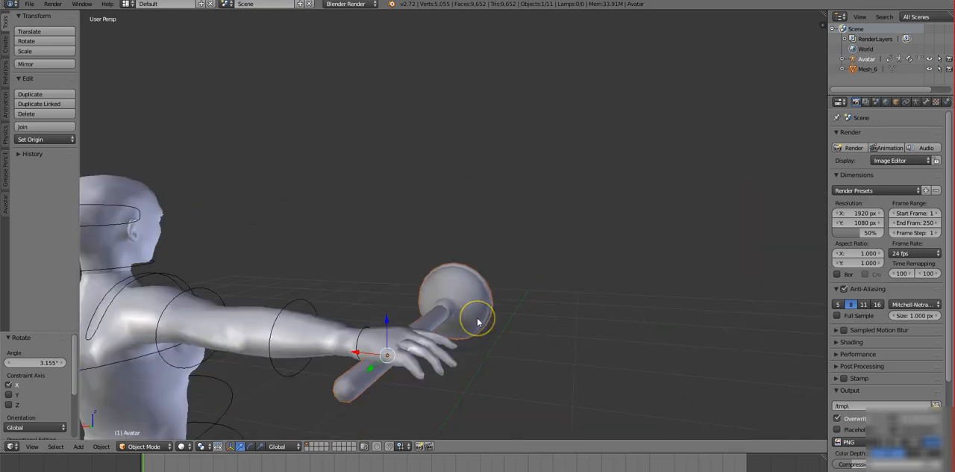
scroll(477, 322, up, 1)
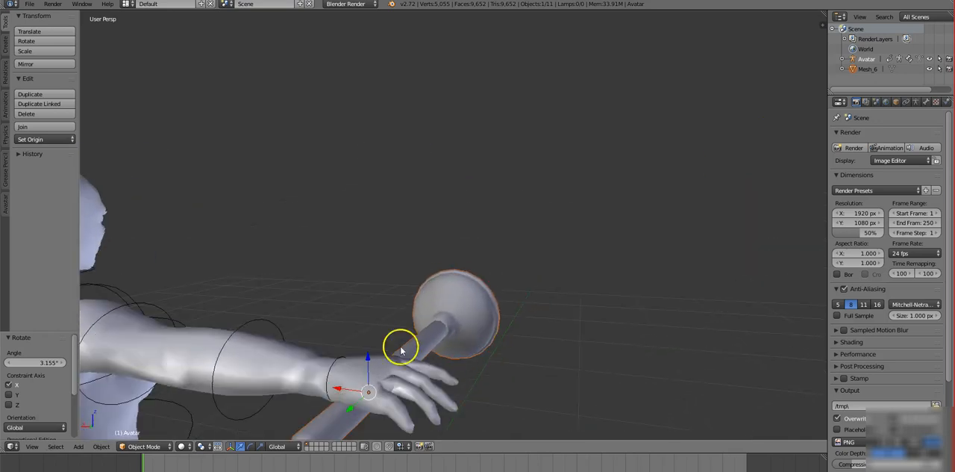
drag(367, 353, 367, 360)
middle_drag(439, 366, 234, 430)
middle_drag(462, 383, 555, 370)
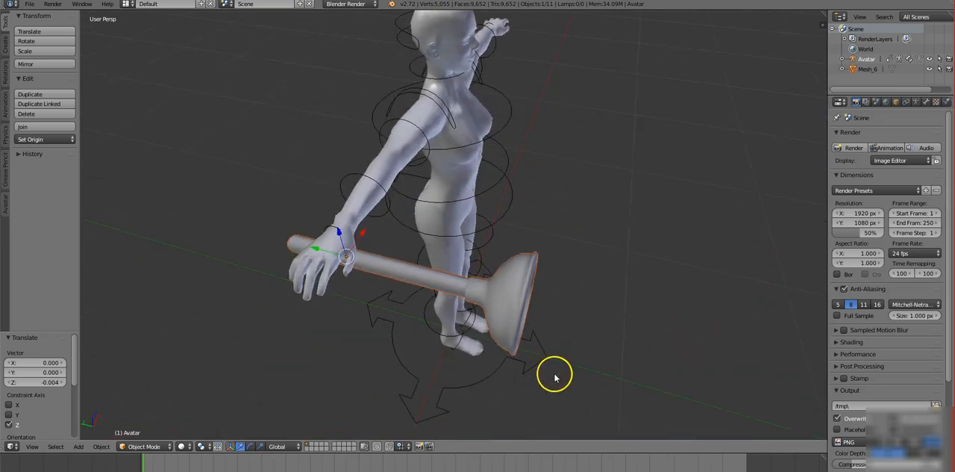
middle_drag(602, 318, 582, 298)
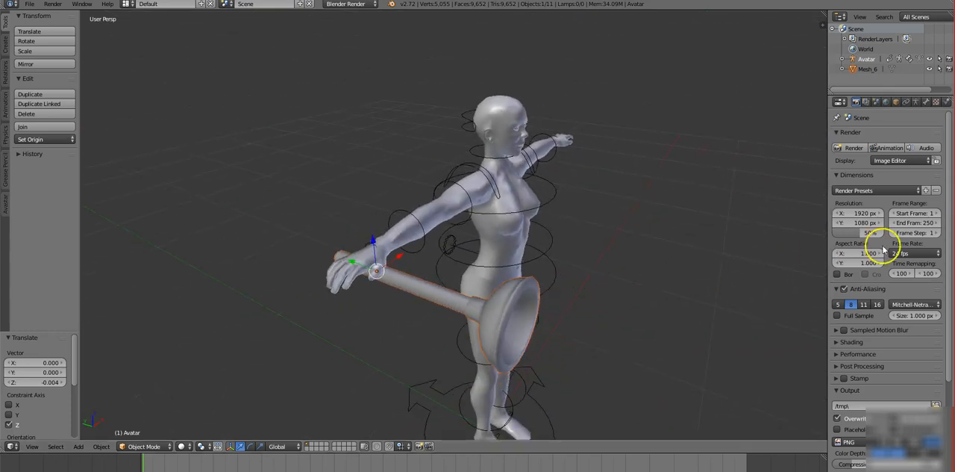
Turn on Textured Solid shading in the 3D viewport's display settings.
mouse_move(827, 248)
mouse_down()
mouse_move(771, 261)
mouse_move(833, 246)
mouse_up()
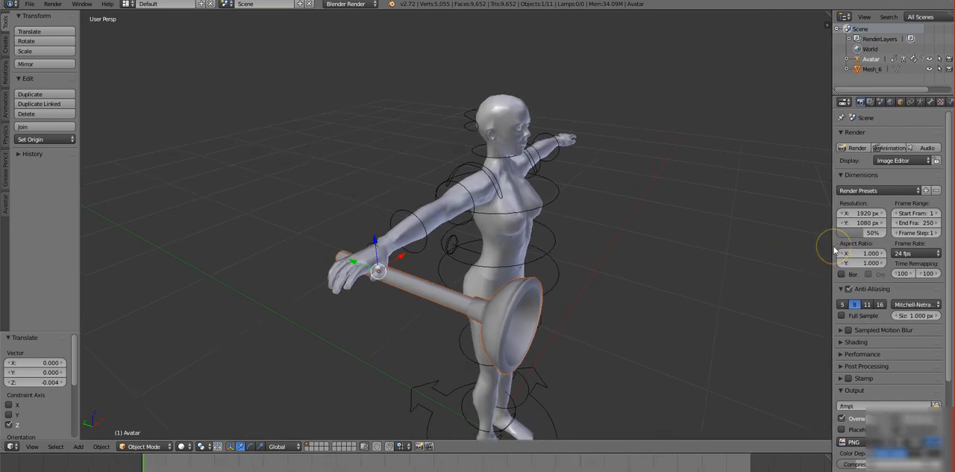
key(n)
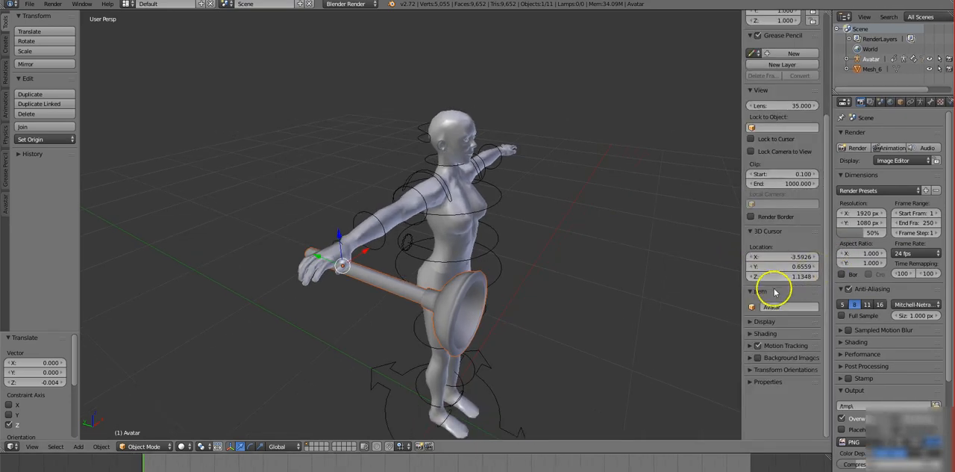
click(754, 333)
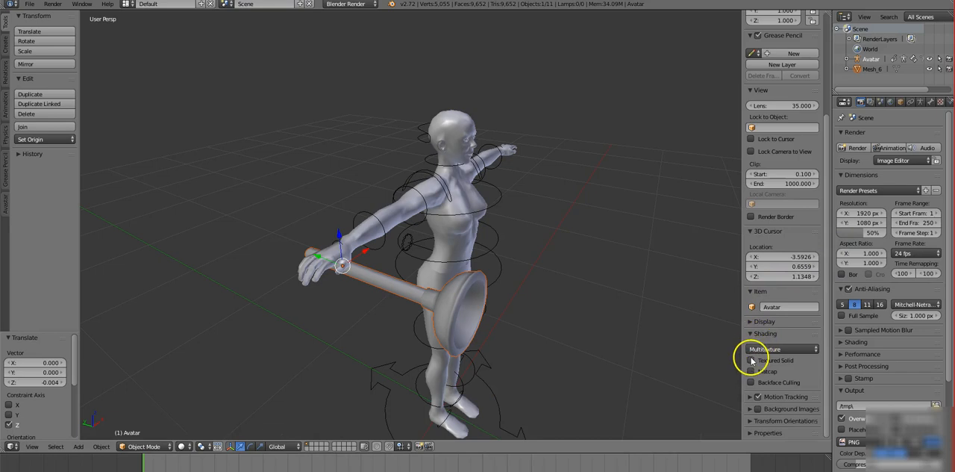
click(751, 360)
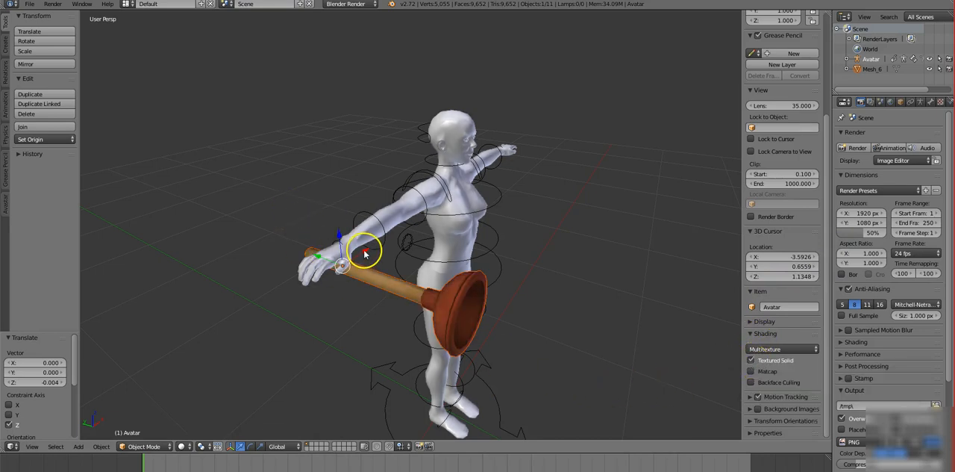
Nudge the plunger about -0.006 along X and hide the viewport's properties sidebar.
drag(364, 254, 362, 252)
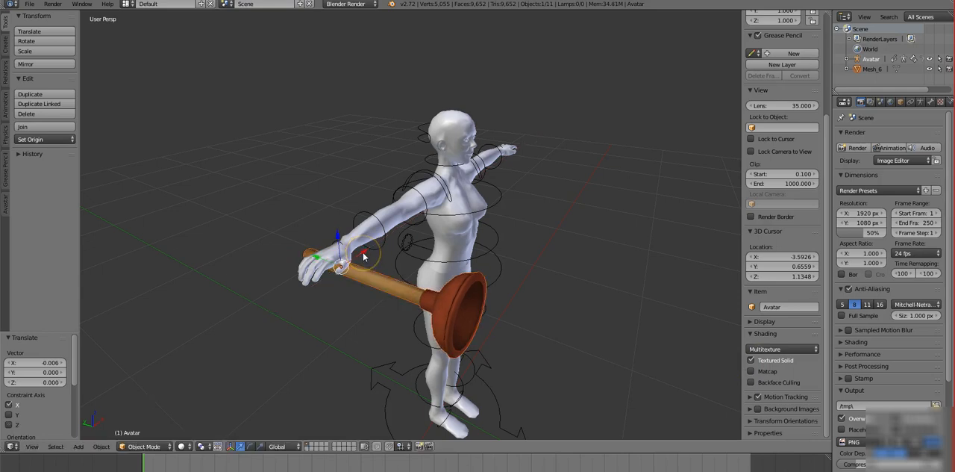
middle_drag(573, 332, 470, 352)
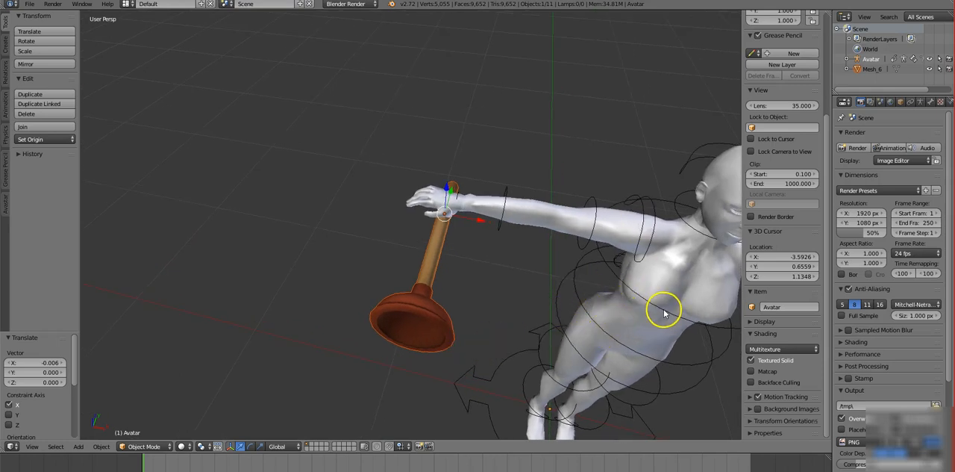
key(n)
Select the plunger mesh together with the Avatar armature and bind the plunger to the armature with the Avastar skinning tools.
middle_drag(667, 273, 680, 258)
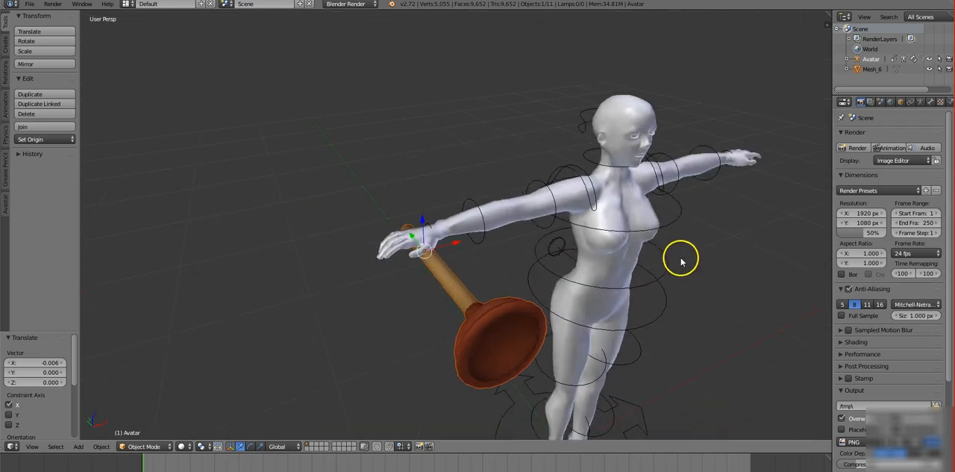
right_click(462, 302)
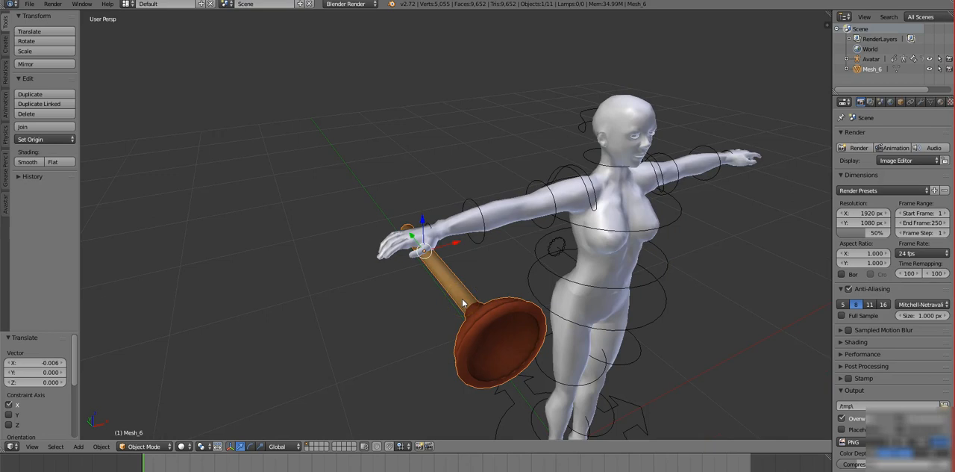
middle_drag(348, 309, 347, 310)
shift+right_click(473, 203)
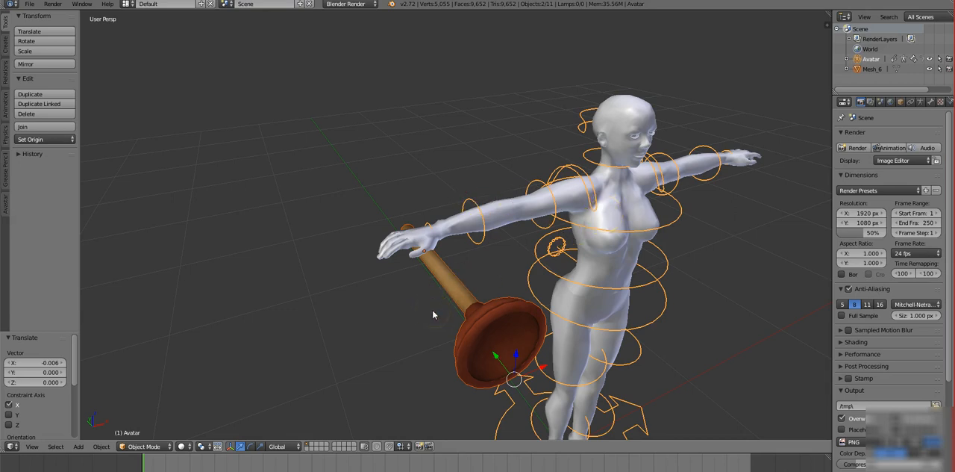
click(6, 202)
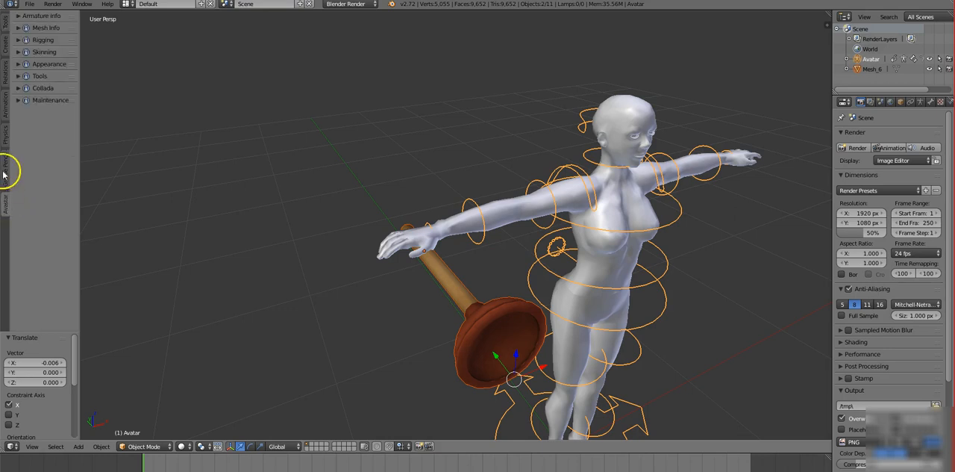
click(21, 53)
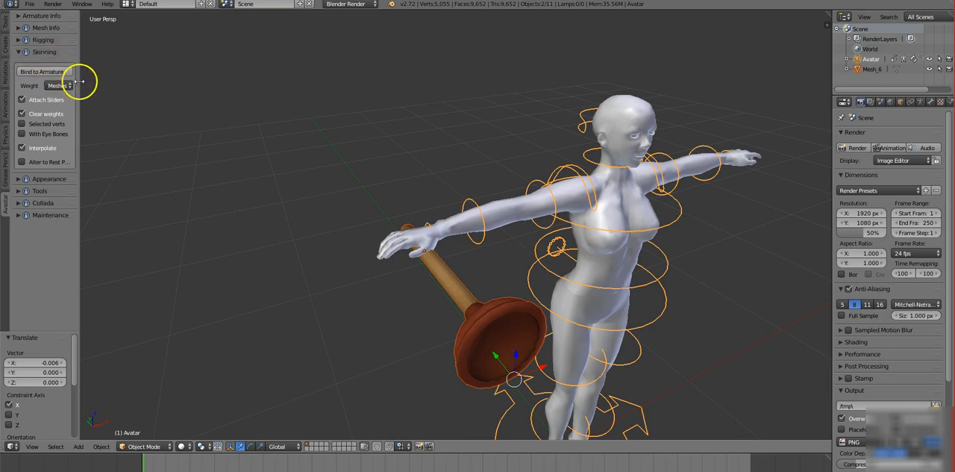
drag(78, 82, 108, 85)
click(54, 71)
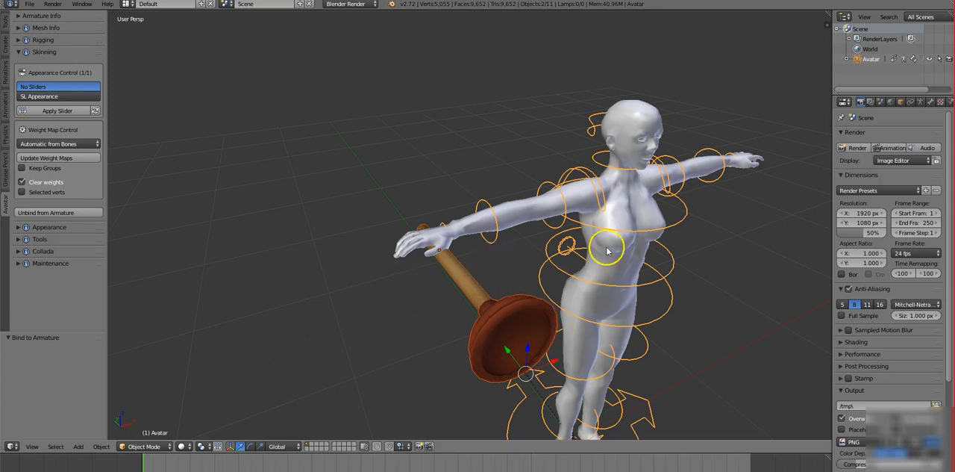
Select the Avatar armature on its own and switch it to Pose Mode.
middle_drag(413, 344, 397, 359)
scroll(396, 361, down, 3)
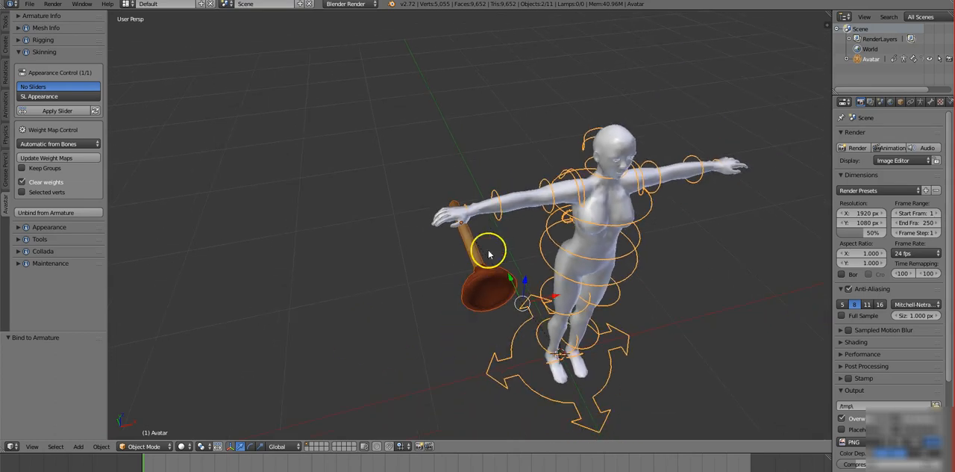
right_click(500, 198)
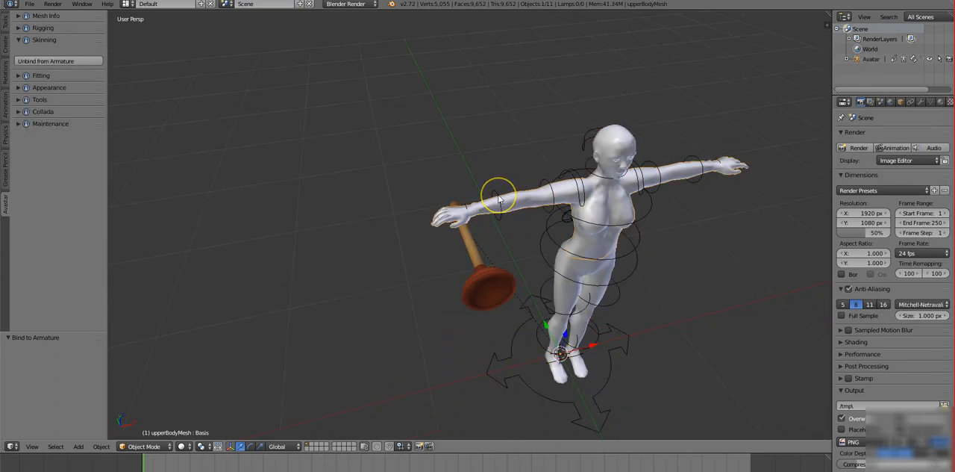
right_click(499, 198)
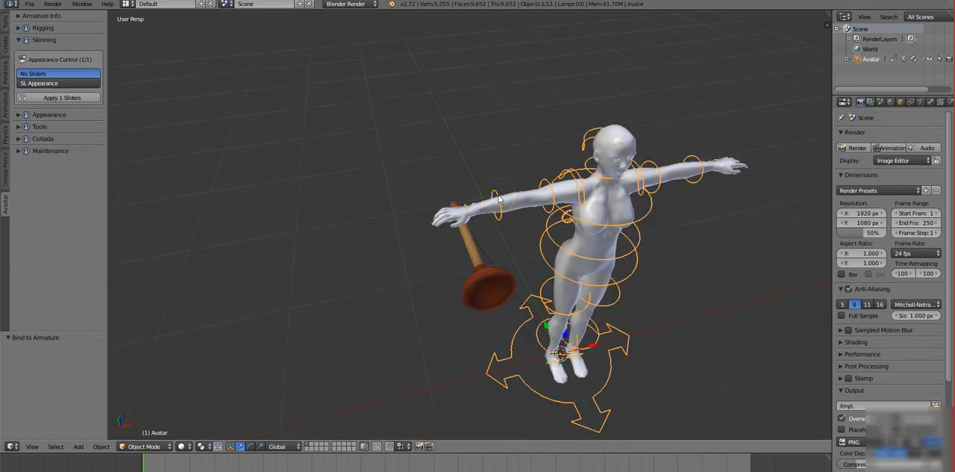
click(167, 446)
click(156, 412)
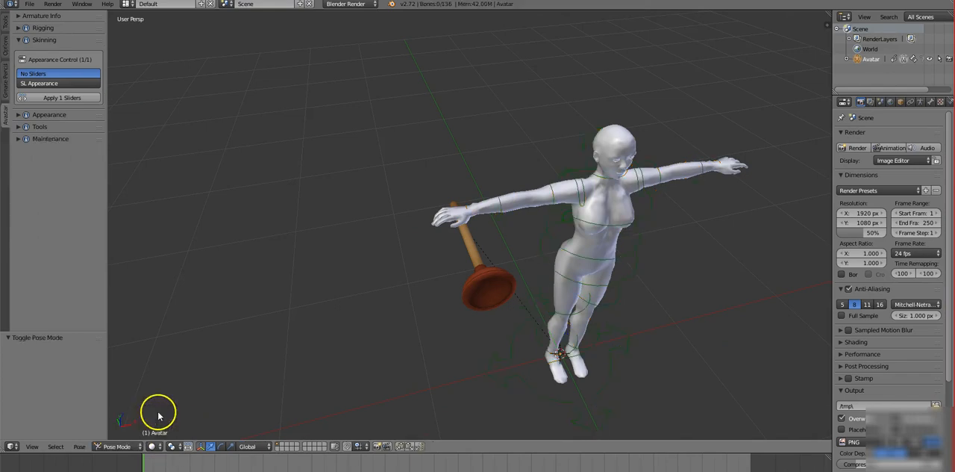
Bend the right forearm by moving the ElbowRight bone -0.049 along Z and rotating it about -381.8°.
right_click(502, 209)
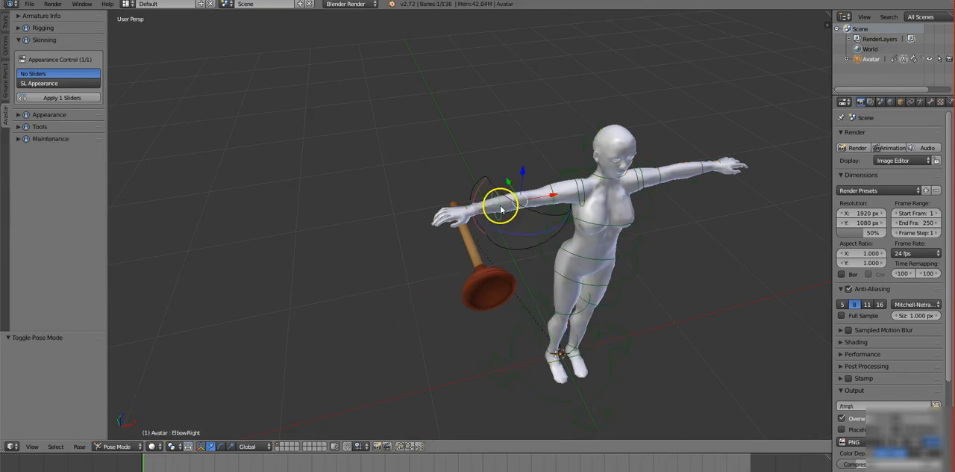
mouse_move(523, 175)
mouse_down()
mouse_move(520, 216)
mouse_move(509, 203)
mouse_move(538, 119)
mouse_move(513, 116)
mouse_move(520, 185)
mouse_up()
key(r)
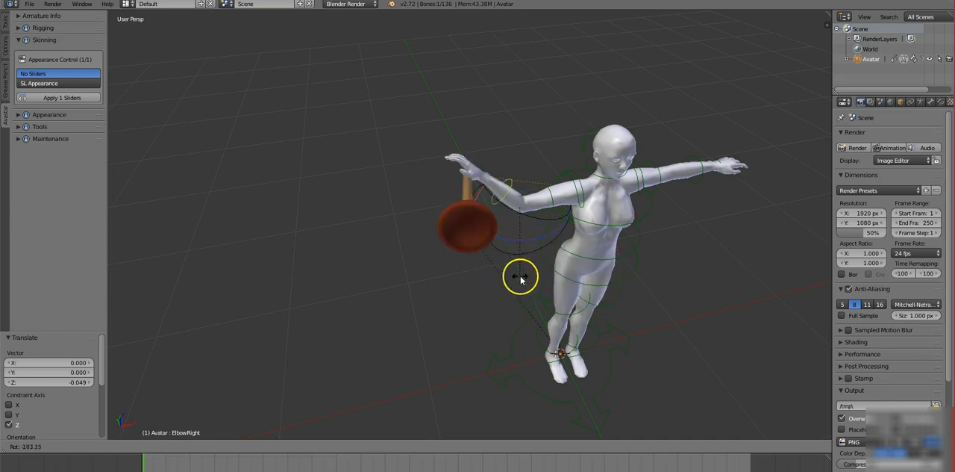
click(497, 134)
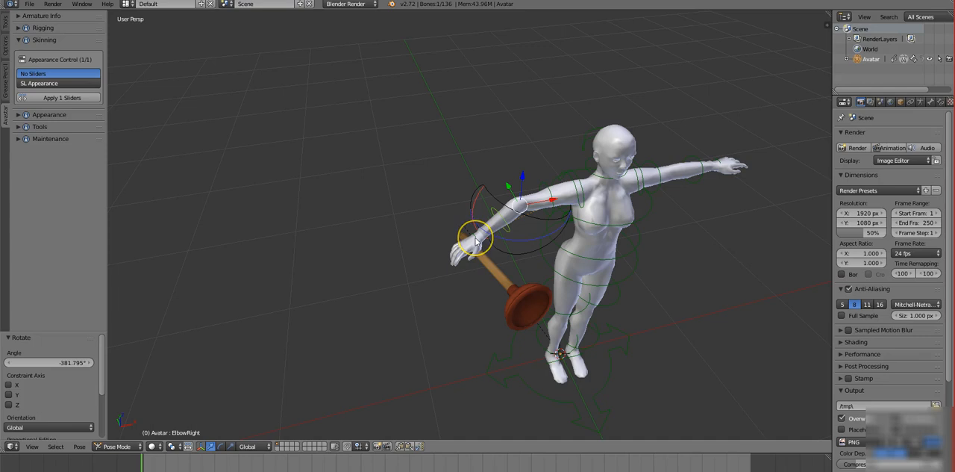
Pose the WristRight bone by moving it 0.111 along Y and rotating it about 10.86°.
scroll(476, 240, up, 6)
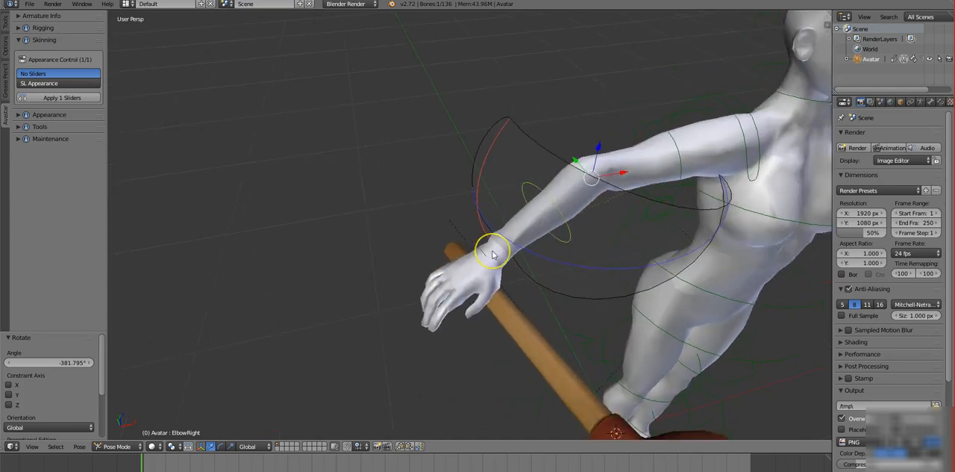
mouse_move(483, 275)
middle_down()
mouse_move(518, 266)
mouse_move(498, 279)
middle_up()
right_click(448, 244)
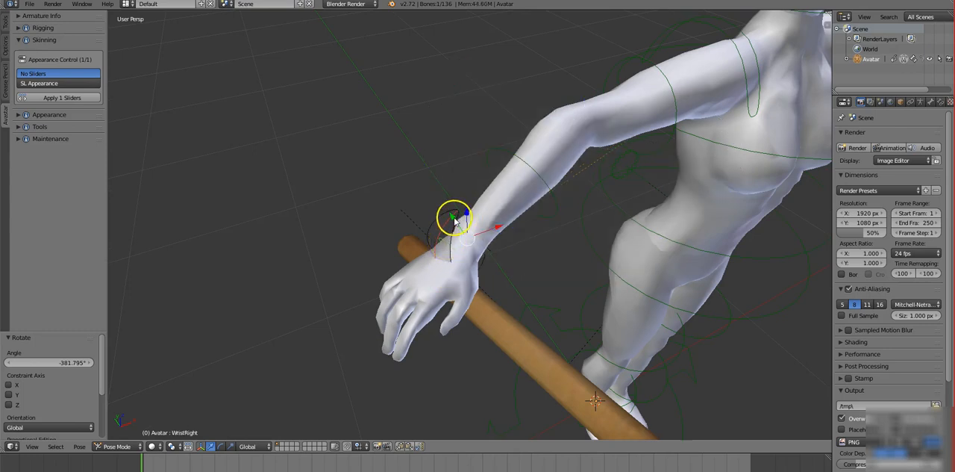
key(g)
key(y)
click(425, 196)
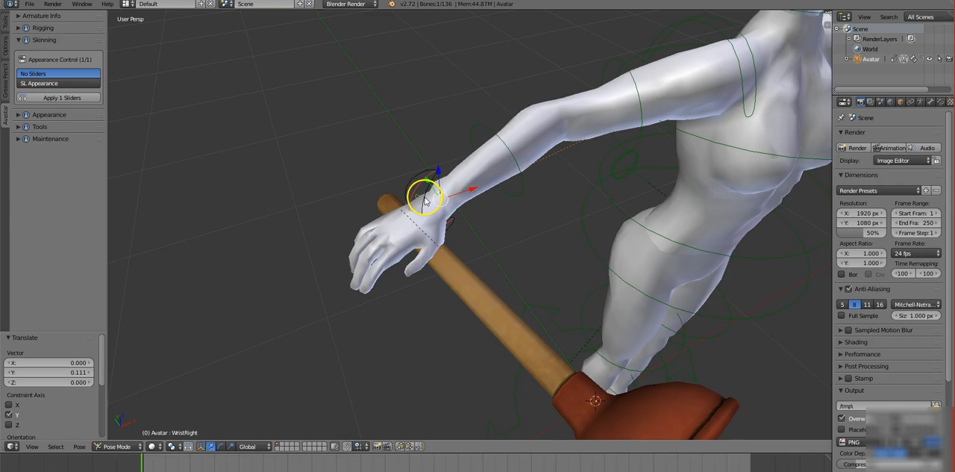
key(r)
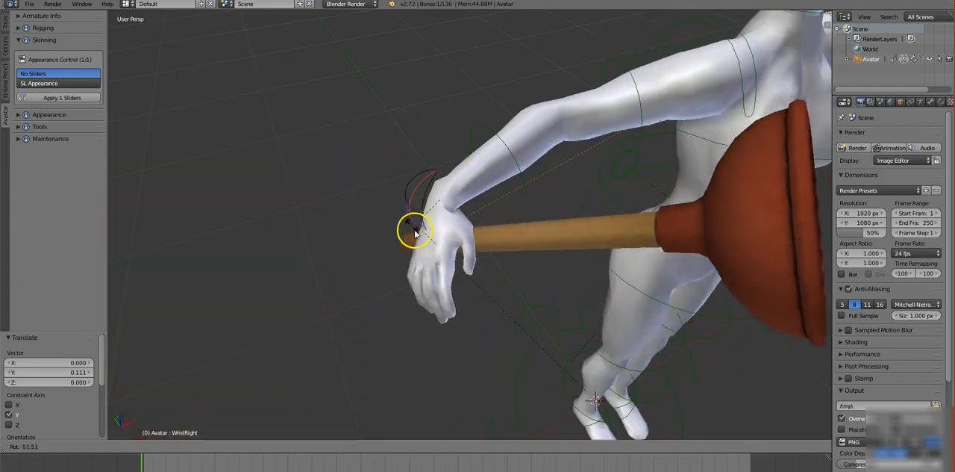
click(388, 185)
scroll(502, 261, down, 1)
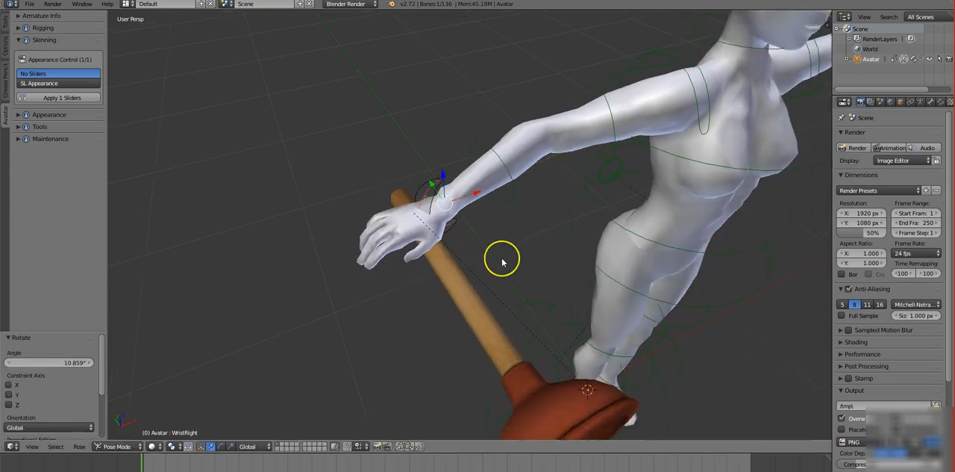
scroll(502, 261, down, 2)
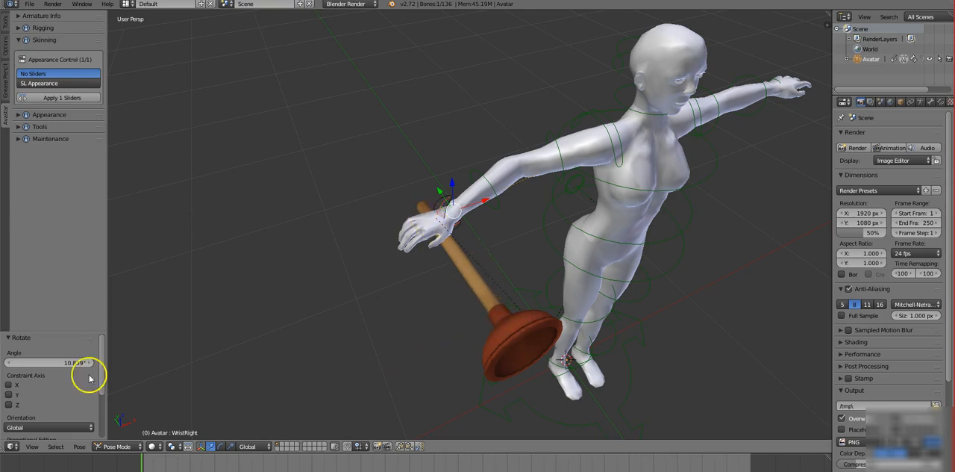
Return to Object Mode, select the plunger mesh and put it in Weight Paint mode.
click(140, 445)
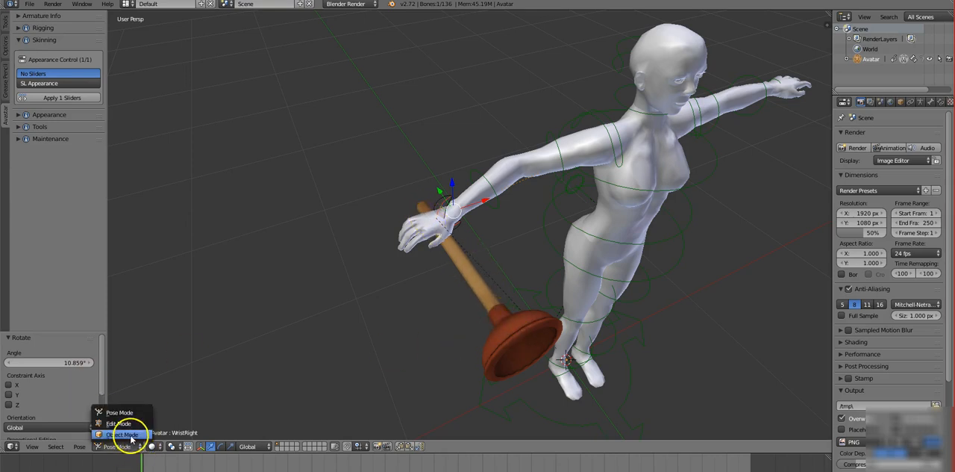
click(126, 440)
click(400, 345)
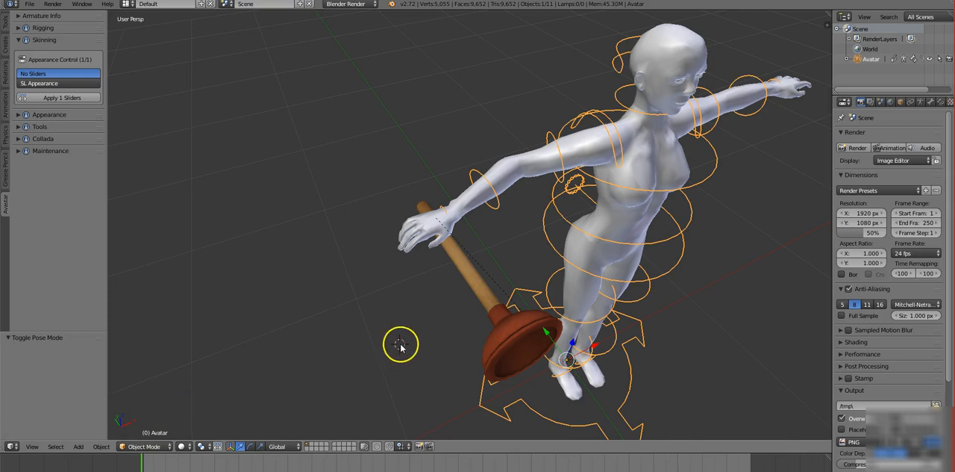
right_click(498, 327)
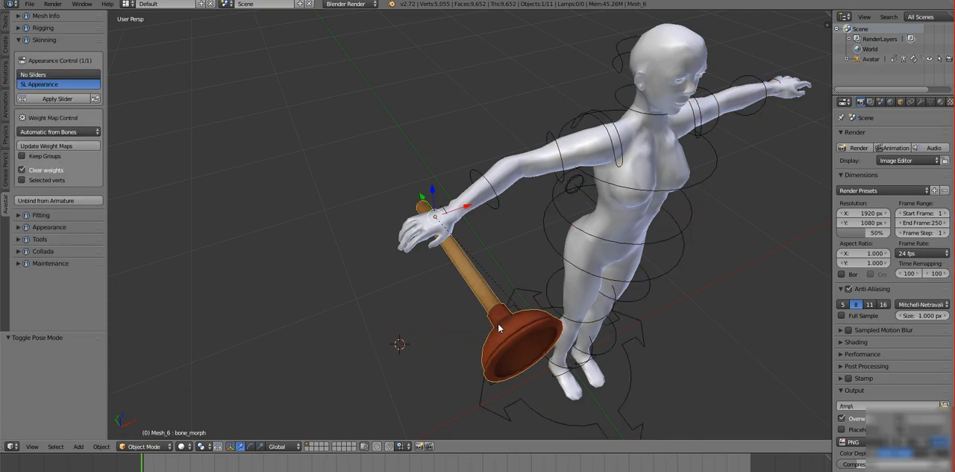
click(165, 445)
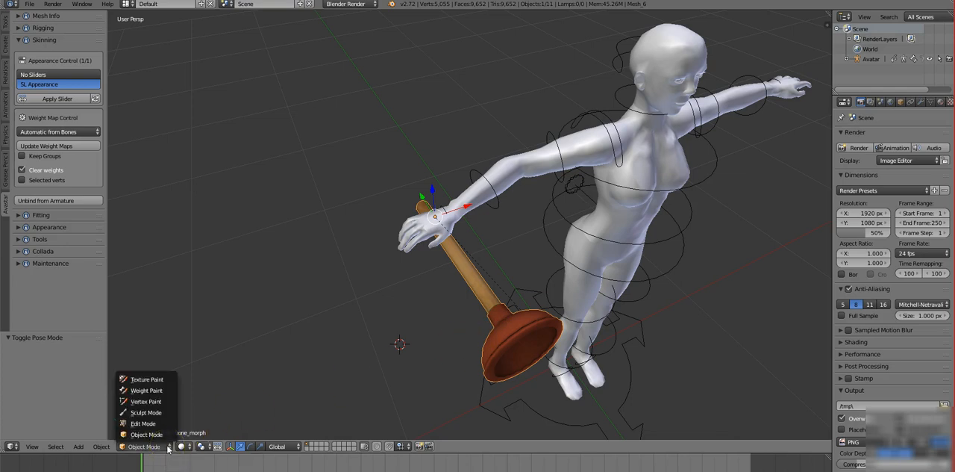
click(149, 390)
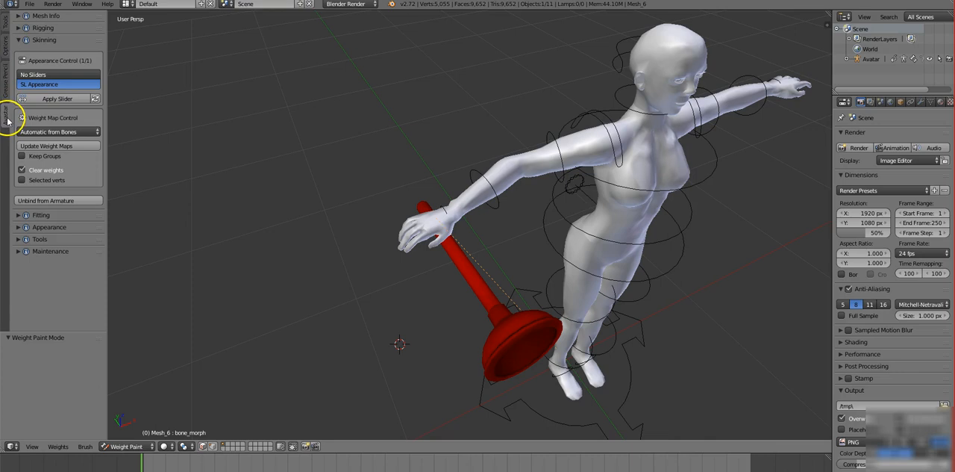
Look through the Avastar Fitting, Appearance and Tools settings for the plunger.
click(25, 214)
scroll(25, 226, down, 2)
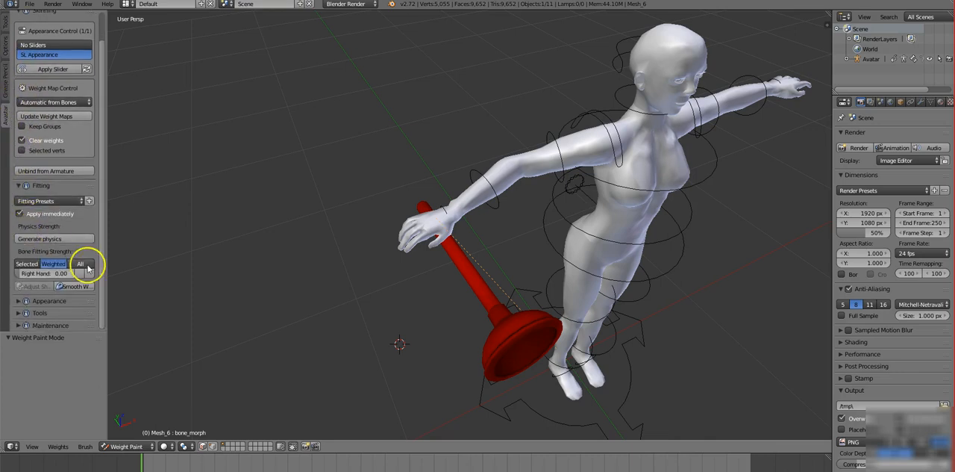
drag(105, 266, 163, 266)
click(25, 300)
scroll(82, 273, down, 5)
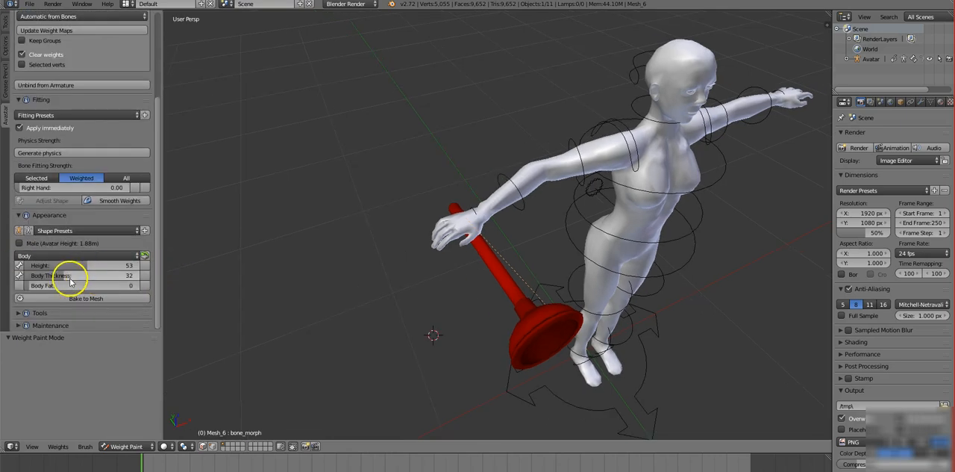
click(21, 313)
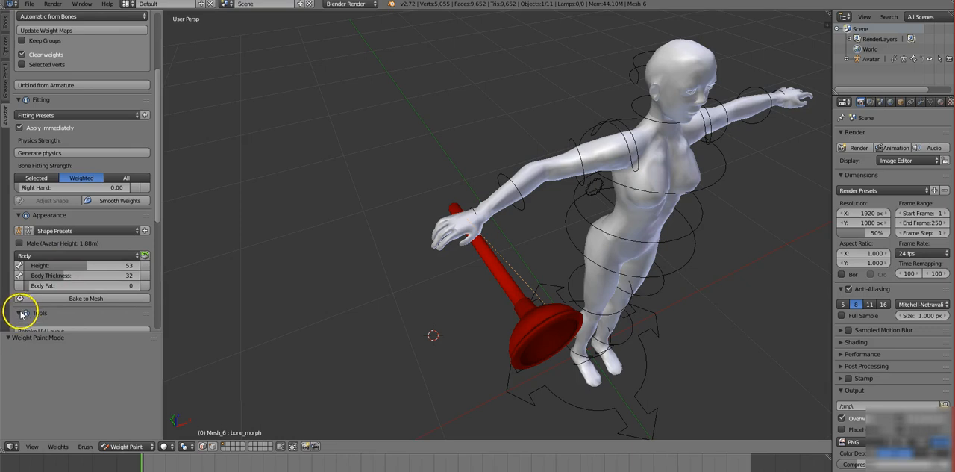
scroll(74, 293, down, 10)
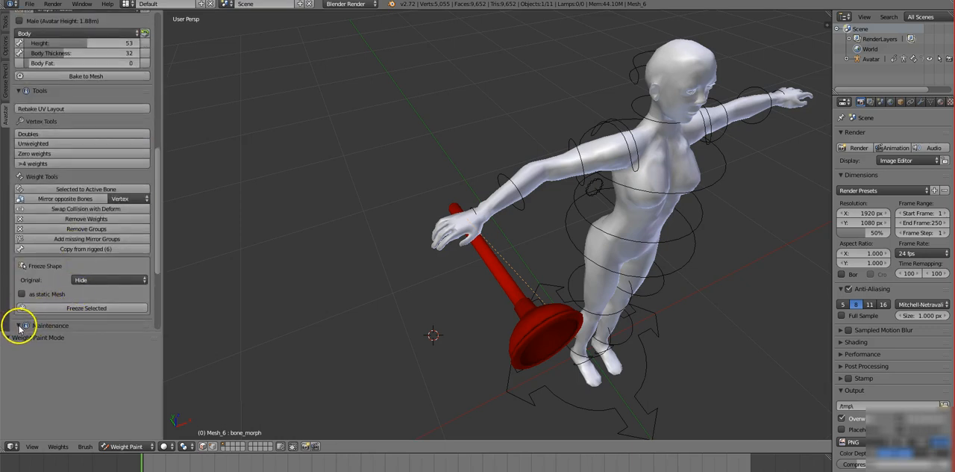
Show the armature's deform bones with the Skin visibility preset in the Avastar rigging settings.
scroll(21, 328, up, 15)
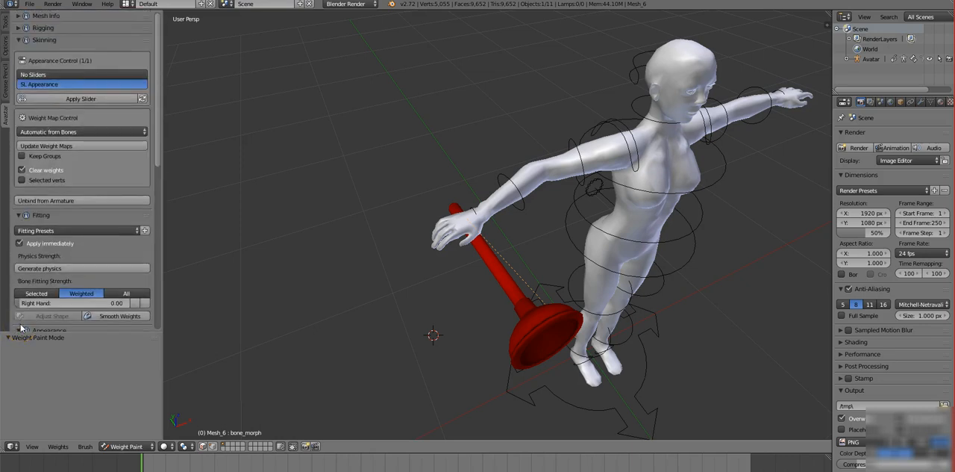
click(20, 40)
click(21, 28)
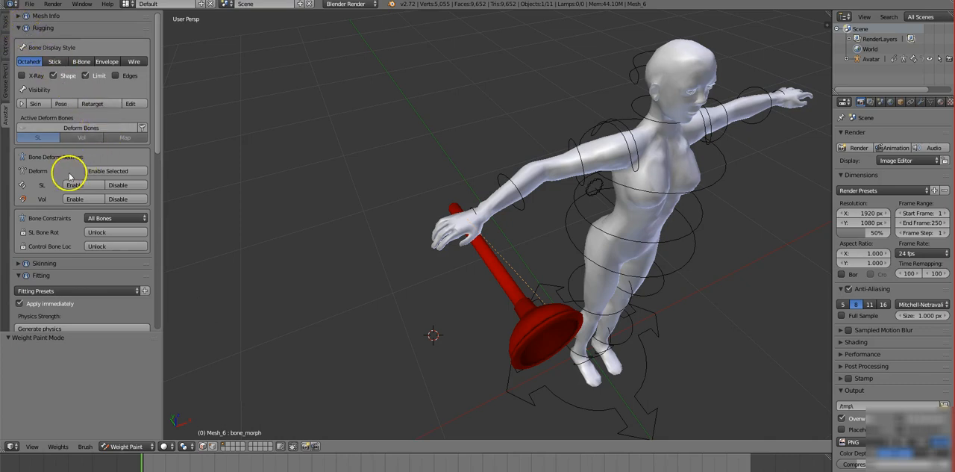
click(34, 104)
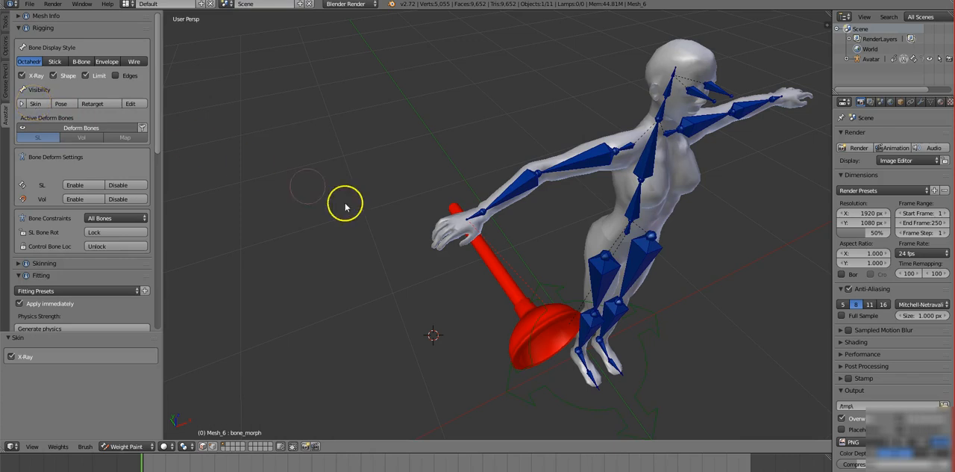
Examine the plunger's weights on the right elbow and right wrist bones, and the weight paint brush settings.
right_click(479, 218)
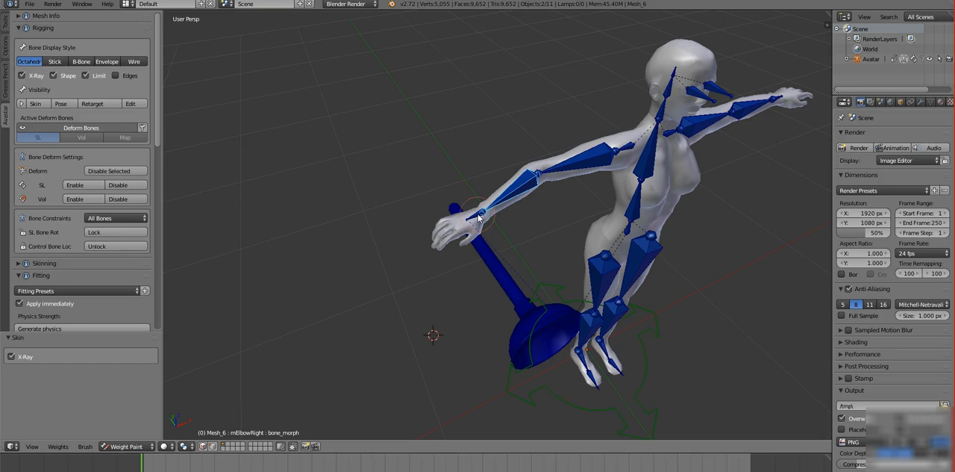
right_click(478, 217)
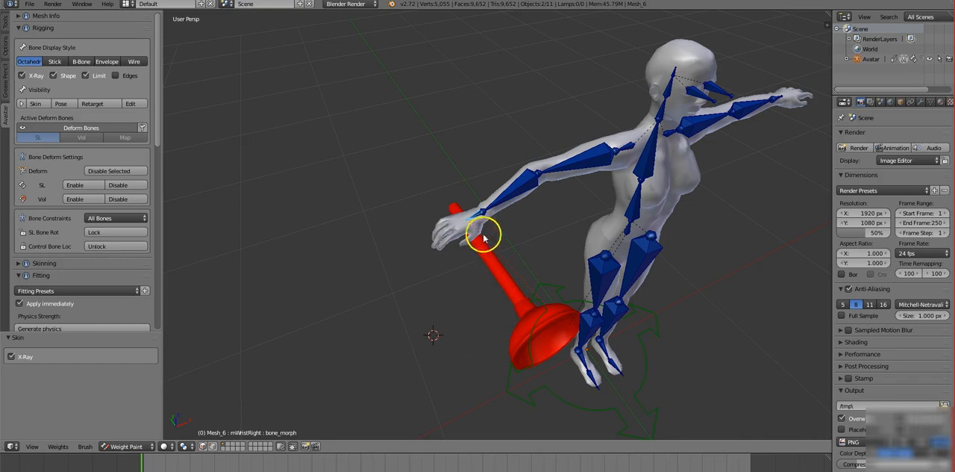
right_click(507, 197)
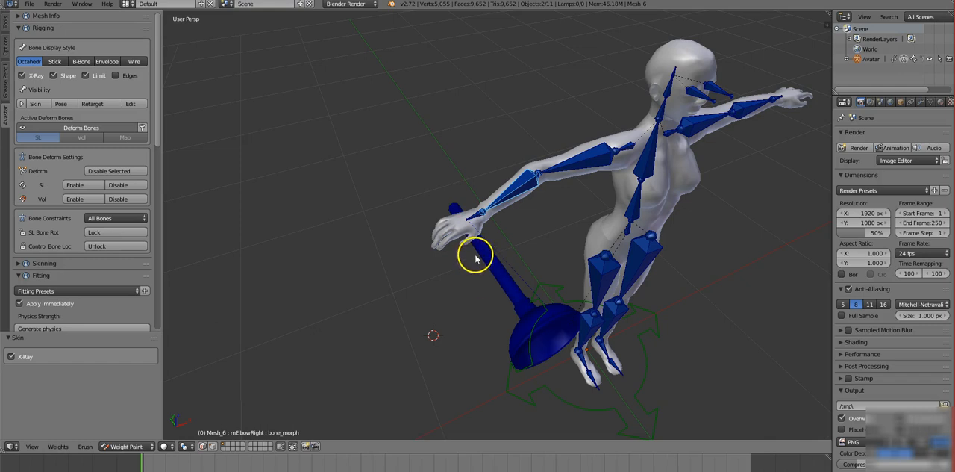
click(5, 24)
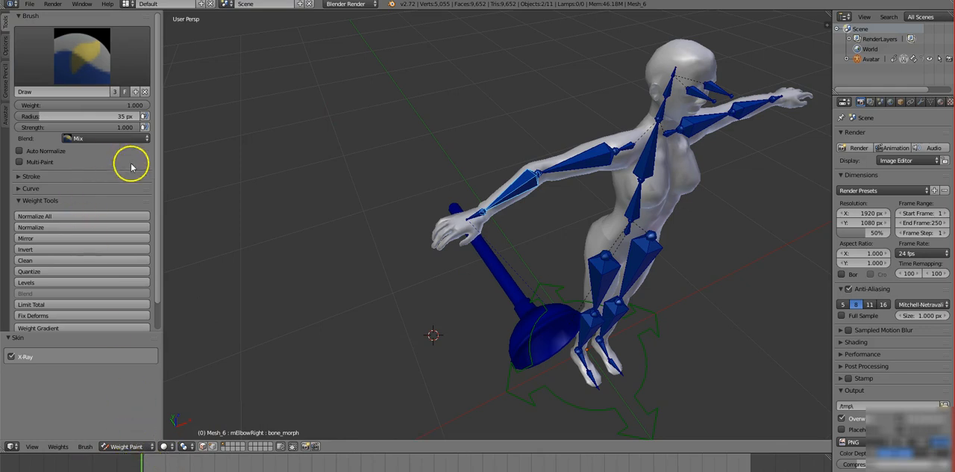
click(6, 118)
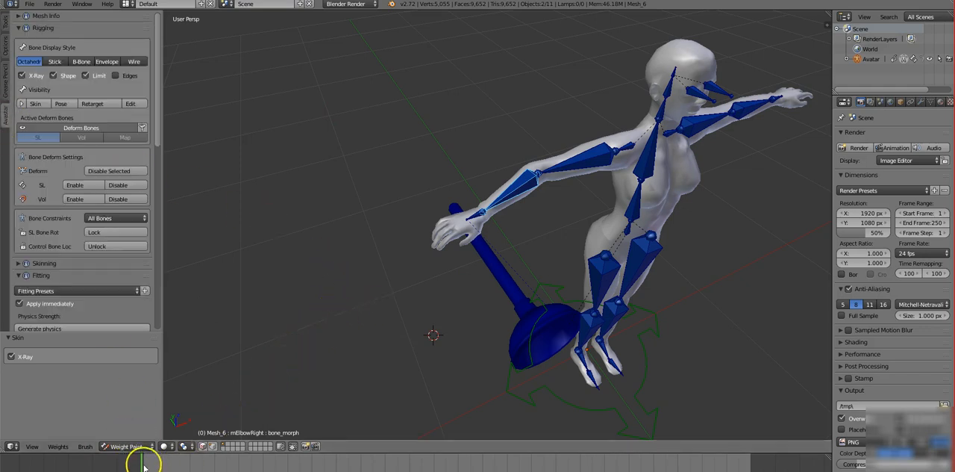
Return to Object Mode, select only the plunger and set the bone visibility back to the Pose preset.
click(149, 446)
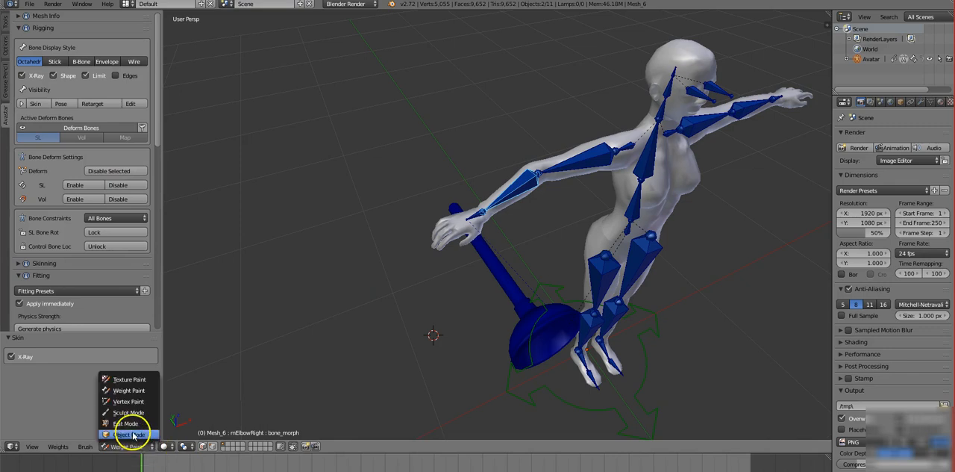
click(132, 434)
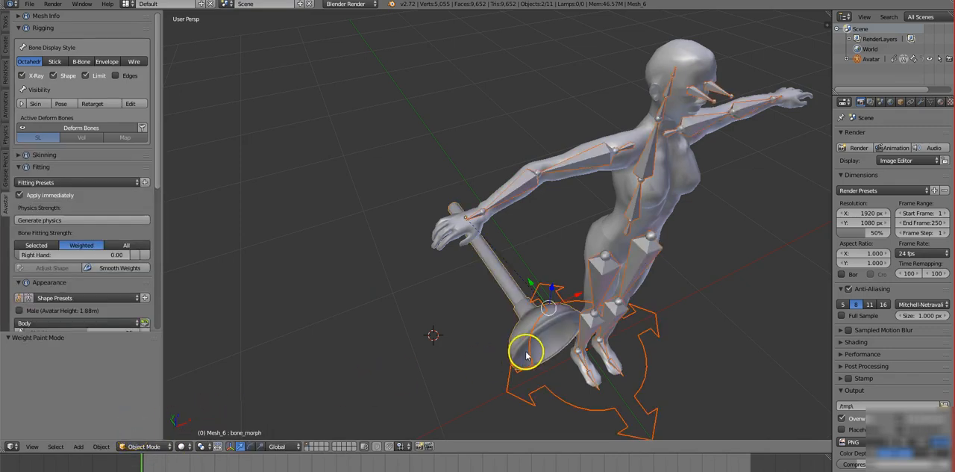
right_click(524, 326)
scroll(362, 343, down, 2)
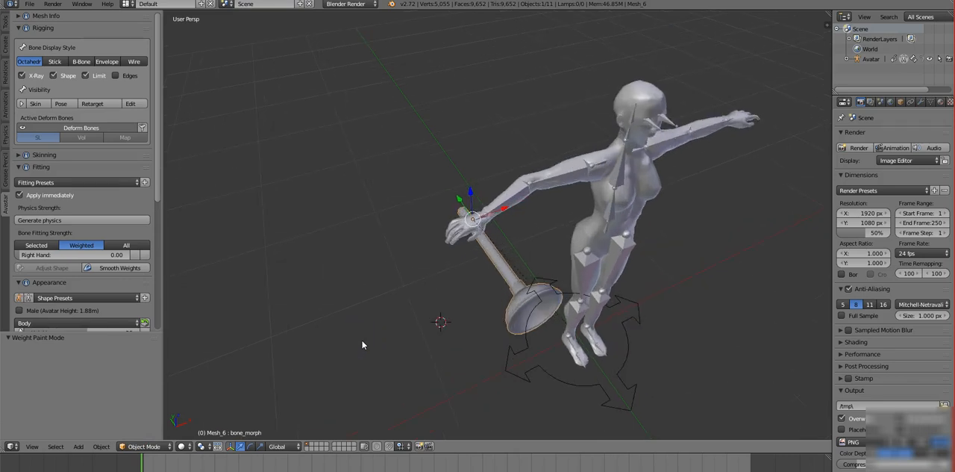
click(65, 104)
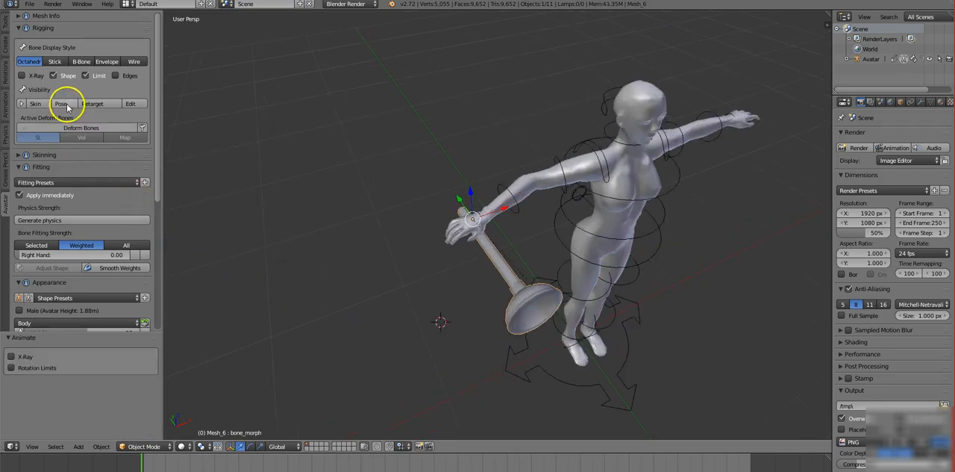
Delete the avatar's upper body mesh and head mesh.
right_click(637, 184)
right_click(635, 176)
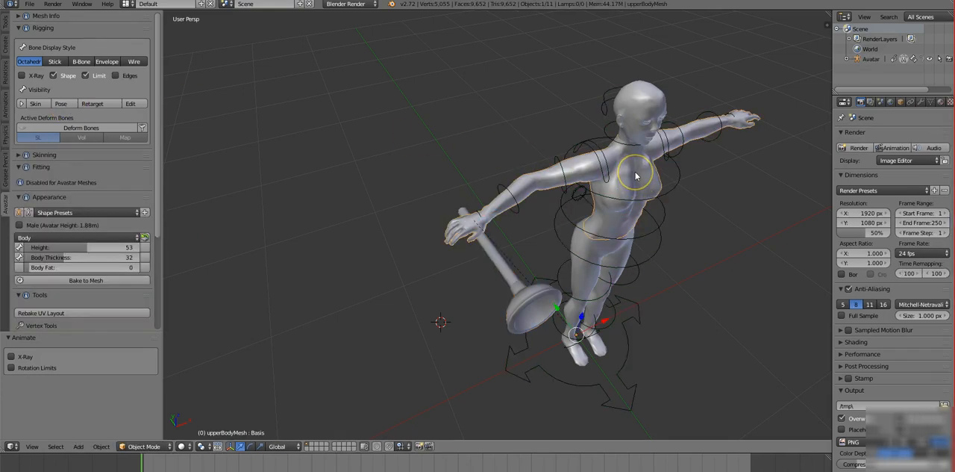
key(x)
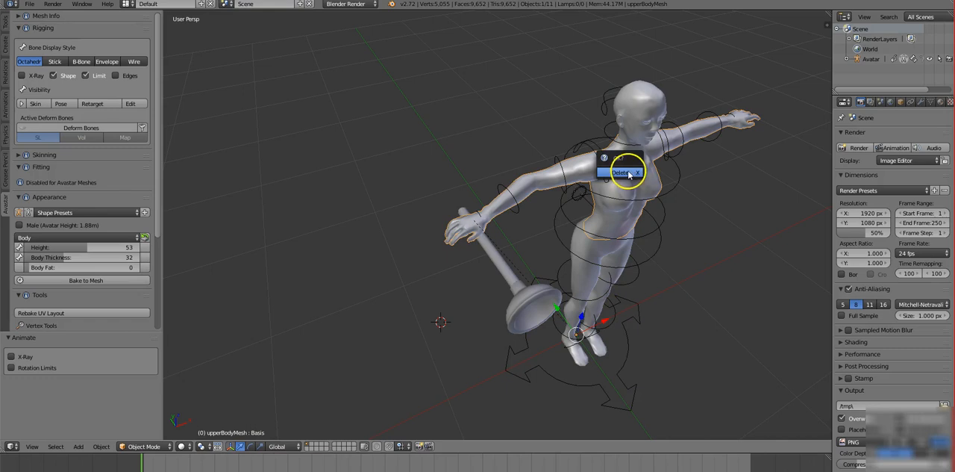
click(624, 172)
right_click(637, 104)
key(x)
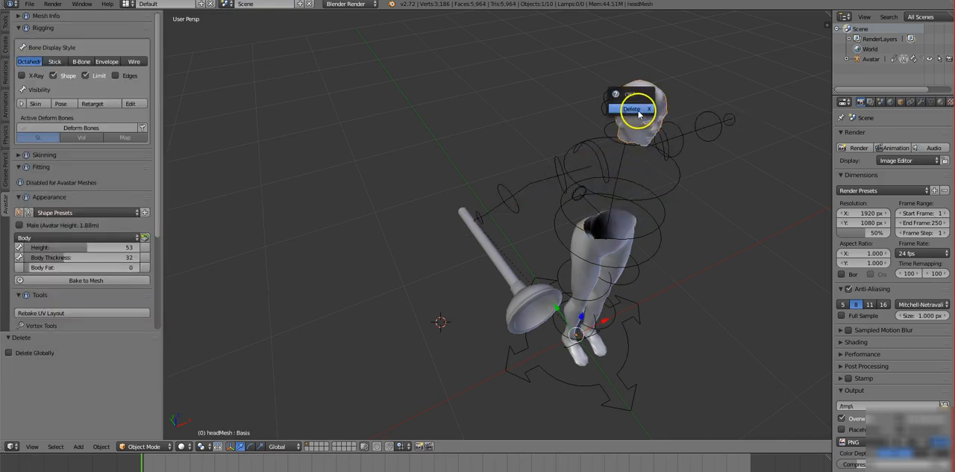
click(633, 110)
Delete the avatar's eyelash mesh and left eyeball mesh.
right_click(646, 126)
right_click(647, 126)
right_click(647, 122)
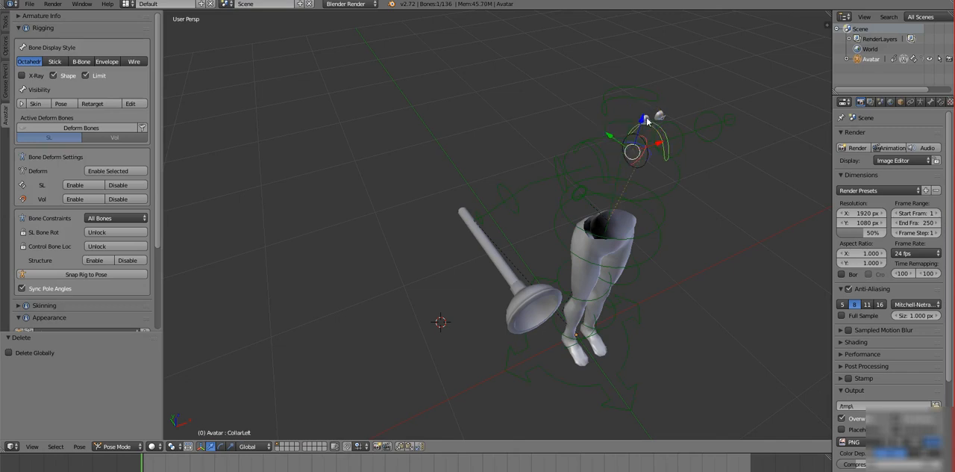
right_click(661, 116)
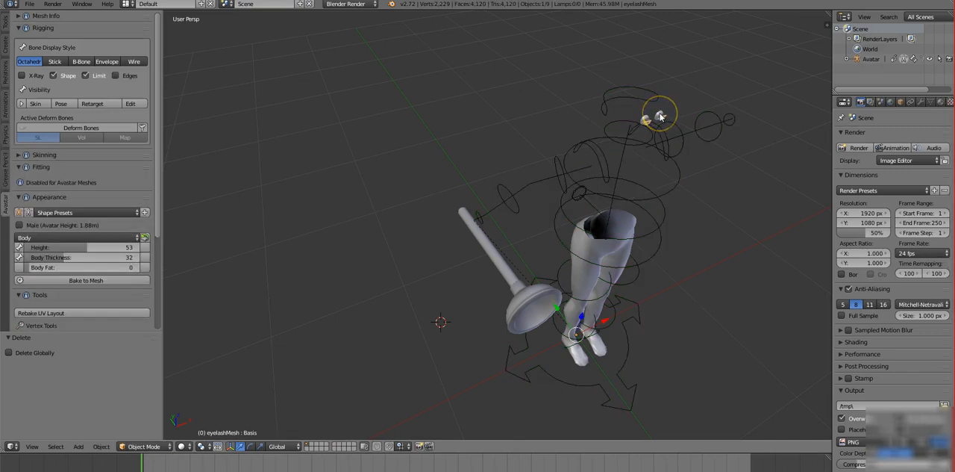
key(x)
click(644, 113)
right_click(657, 118)
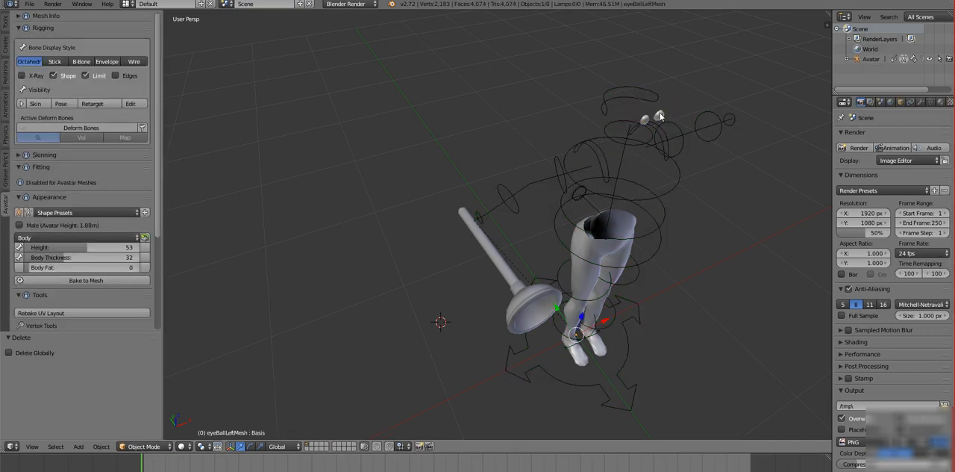
key(x)
click(645, 113)
Return to Object Mode, select the avatar's remaining right eyeball mesh and delete it.
right_click(646, 121)
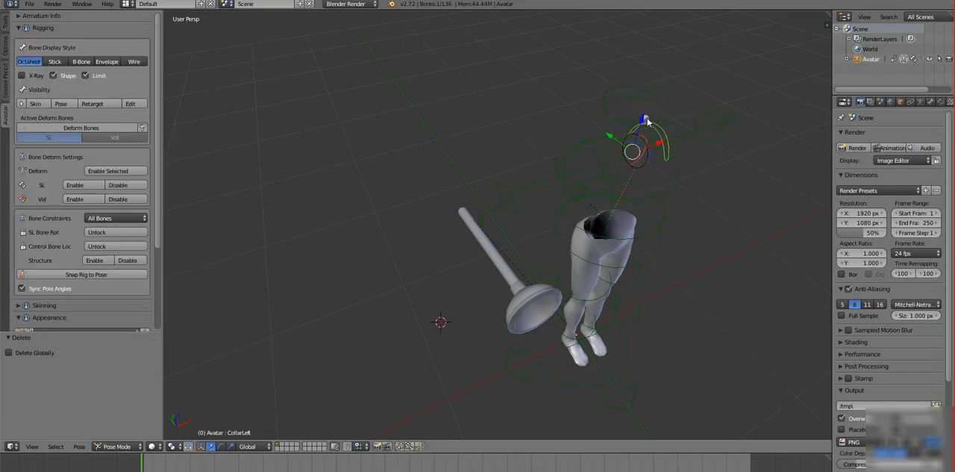
click(676, 103)
right_click(648, 120)
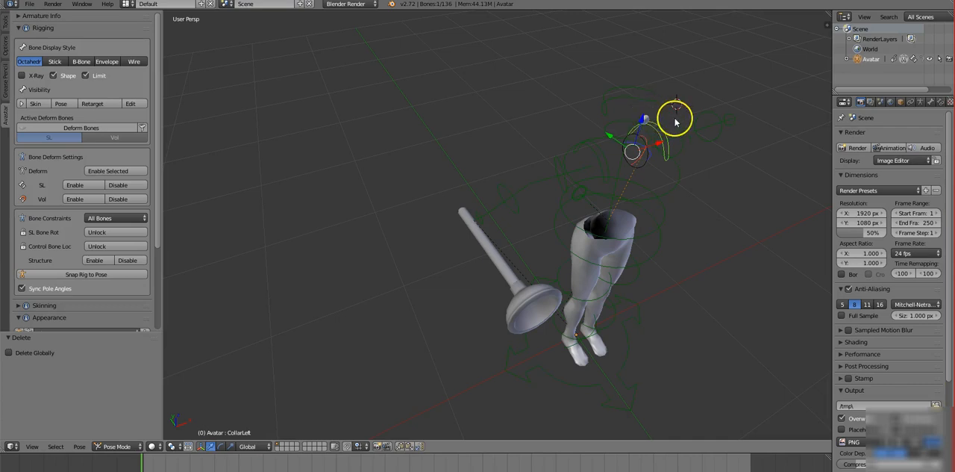
middle_drag(684, 154, 757, 163)
right_click(752, 170)
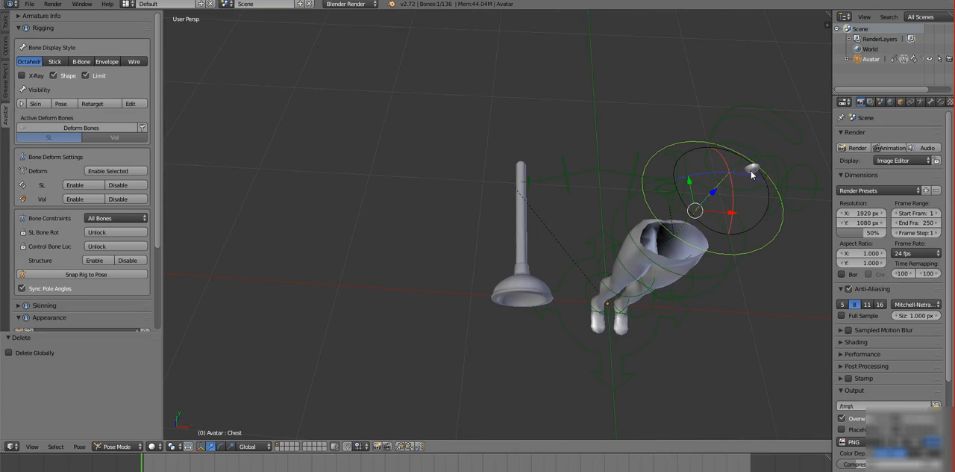
key(b)
drag(741, 158, 772, 186)
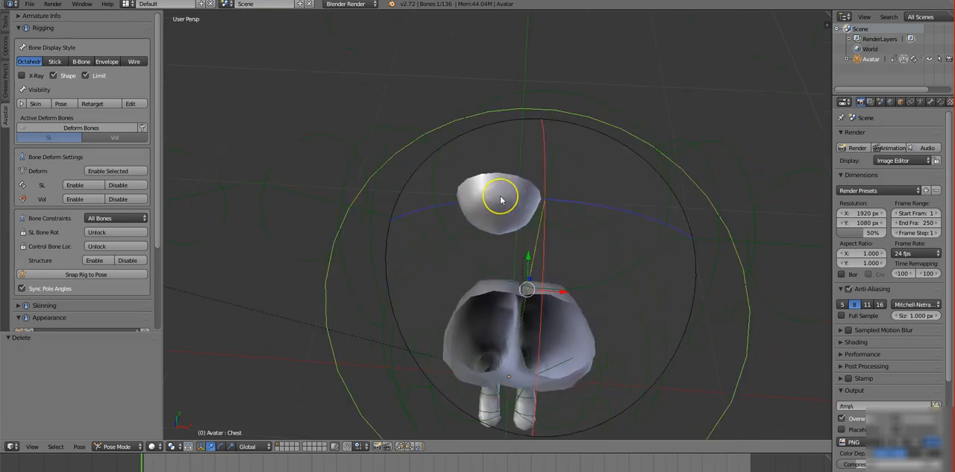
key(ctrl+Tab)
right_click(500, 195)
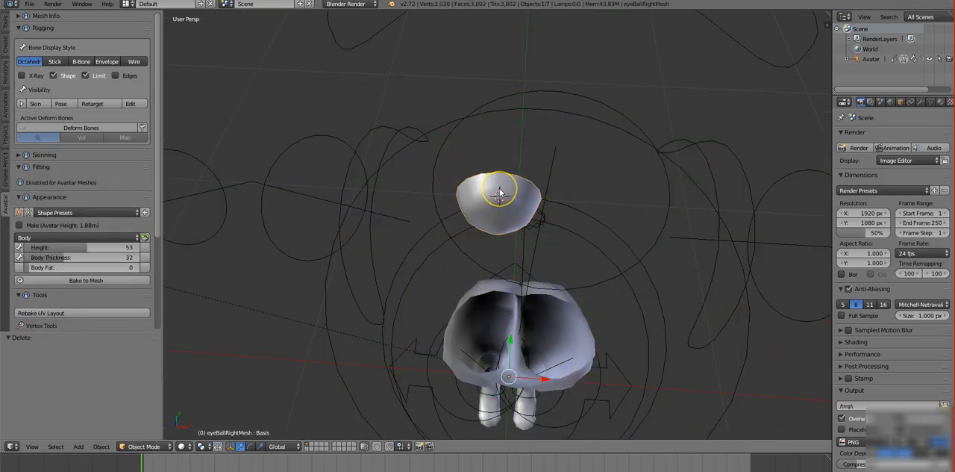
key(x)
click(488, 188)
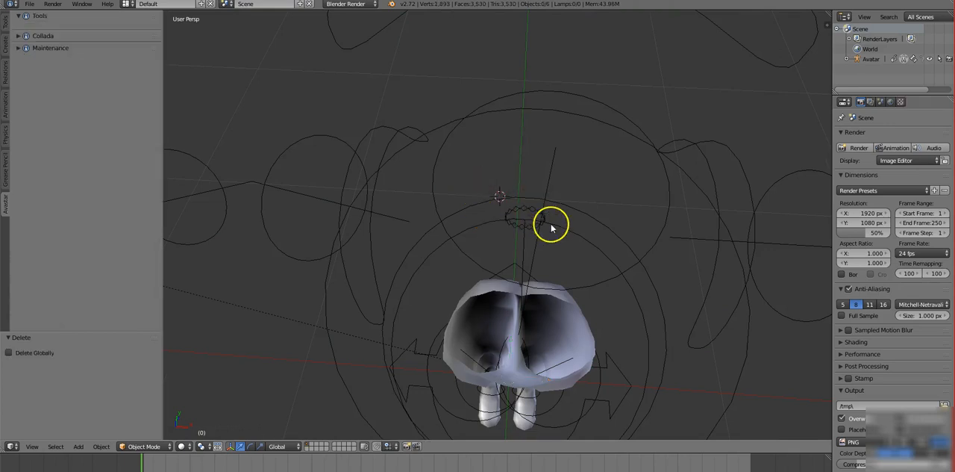
Delete the avatar's lower body mesh, keeping the armature and the plunger.
middle_drag(512, 362, 591, 270)
right_click(522, 370)
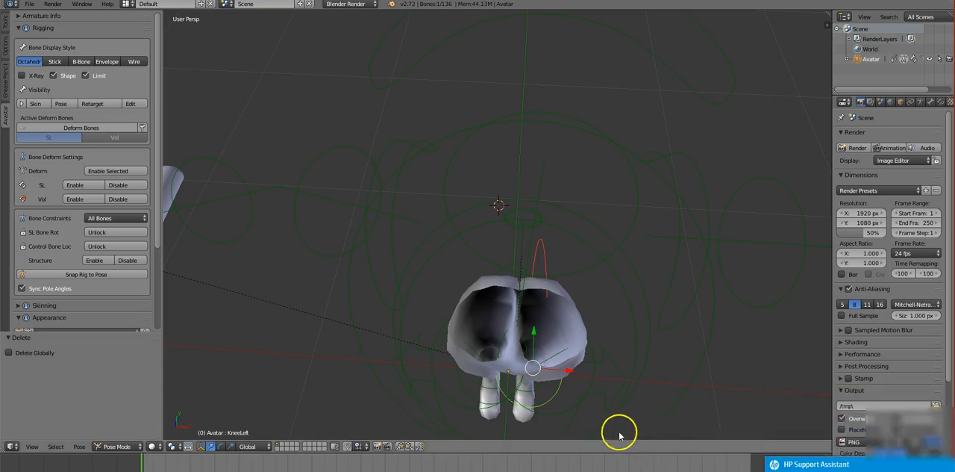
right_click(513, 363)
key(x)
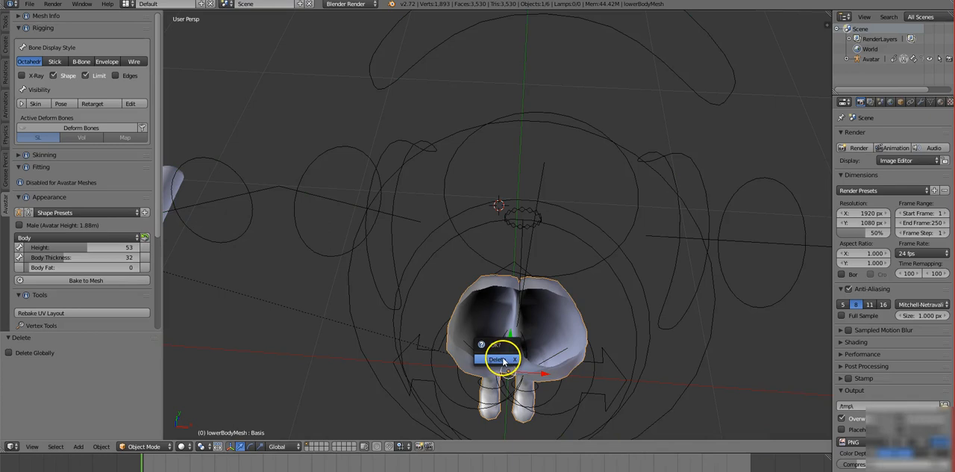
click(504, 360)
Select the plunger mesh and narrow the tool shelf to enlarge the 3D viewport.
middle_drag(519, 364, 522, 350)
scroll(522, 353, down, 6)
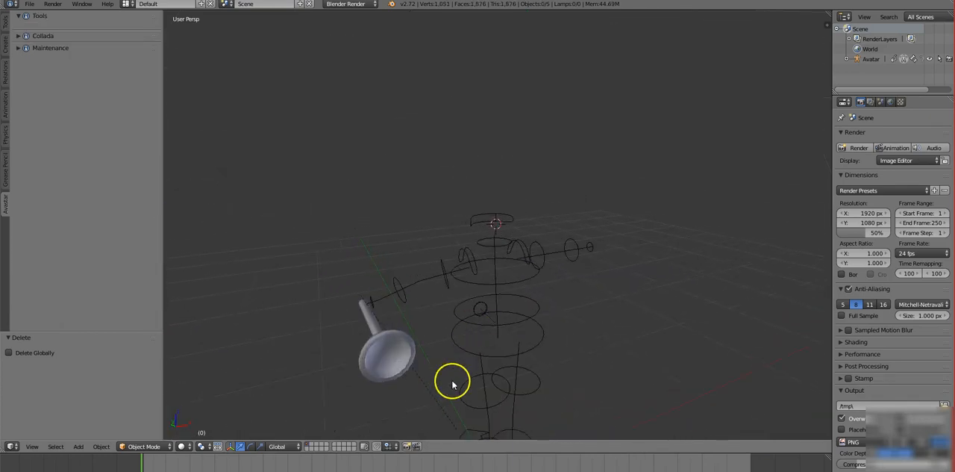
right_click(378, 351)
middle_drag(566, 373, 569, 379)
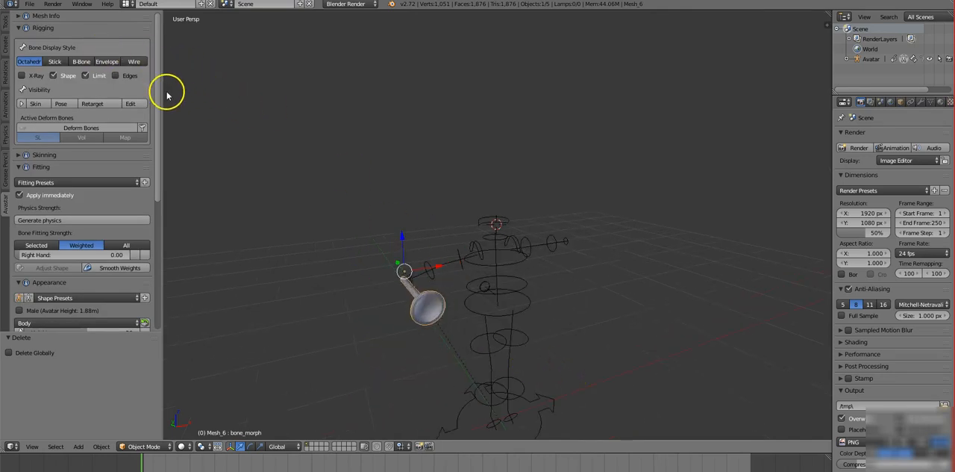
drag(162, 102, 83, 95)
Export the selected plunger in Collada (Avastar) format to the Desktop as plungertutorial.dae.
click(33, 8)
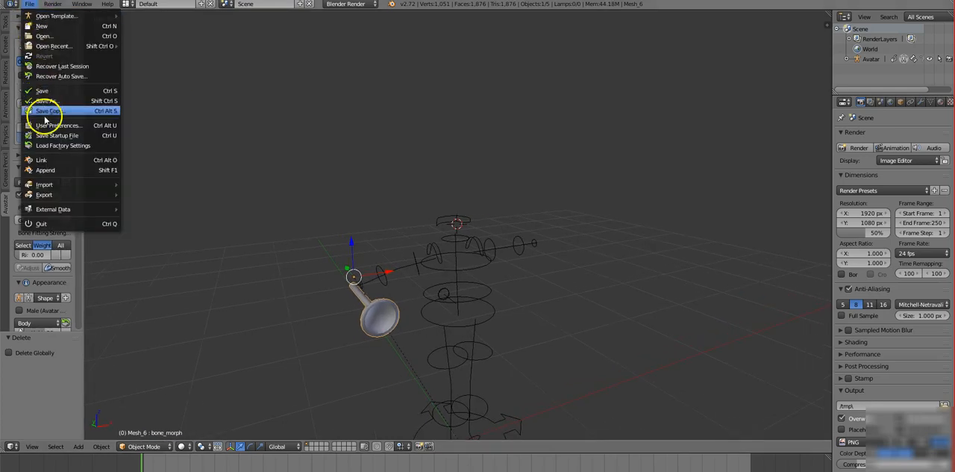
mouse_move(57, 194)
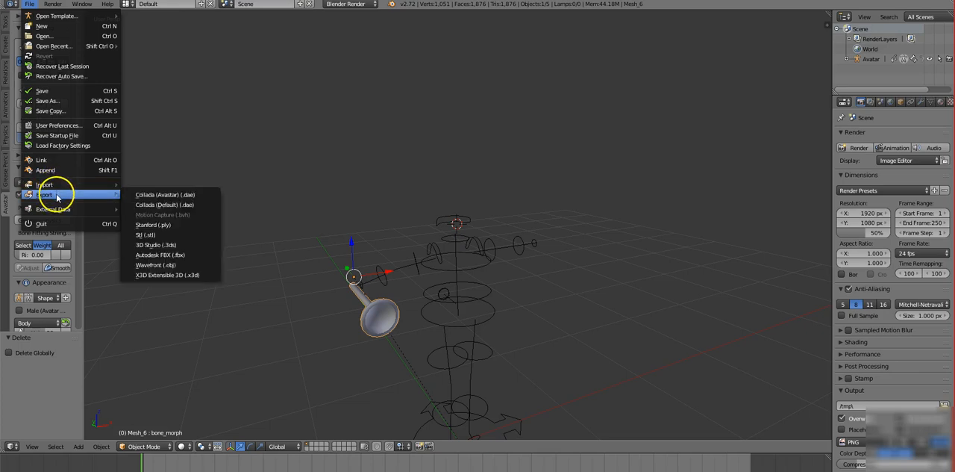
click(150, 197)
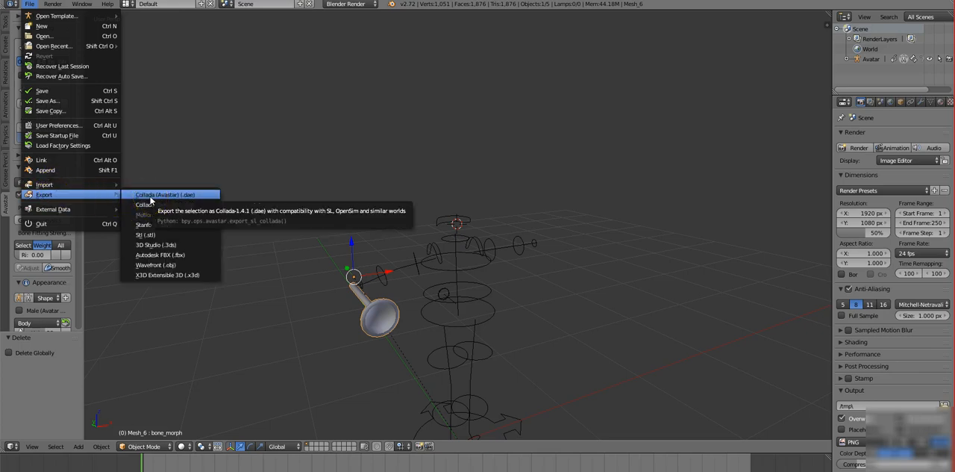
click(150, 196)
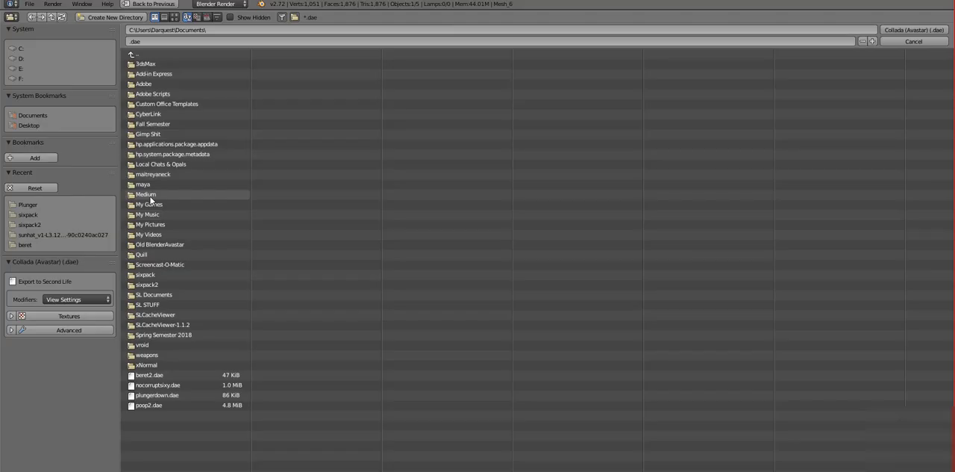
click(129, 42)
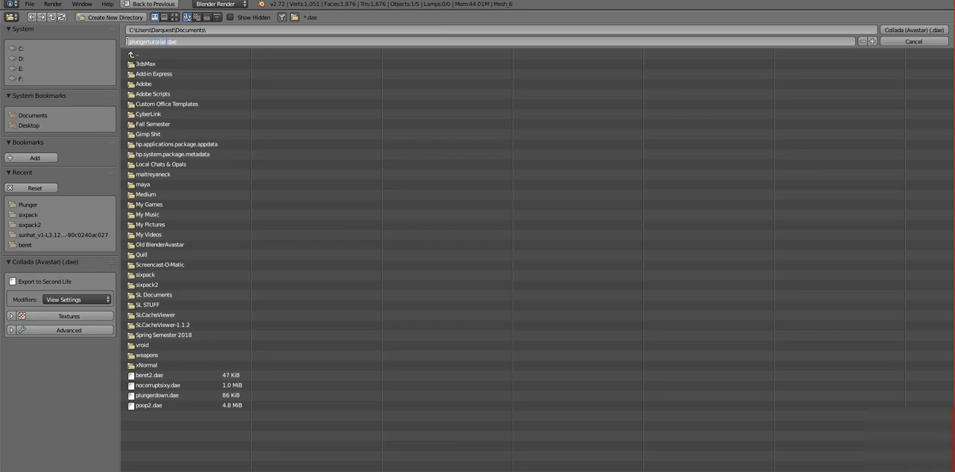
click(37, 128)
click(37, 128)
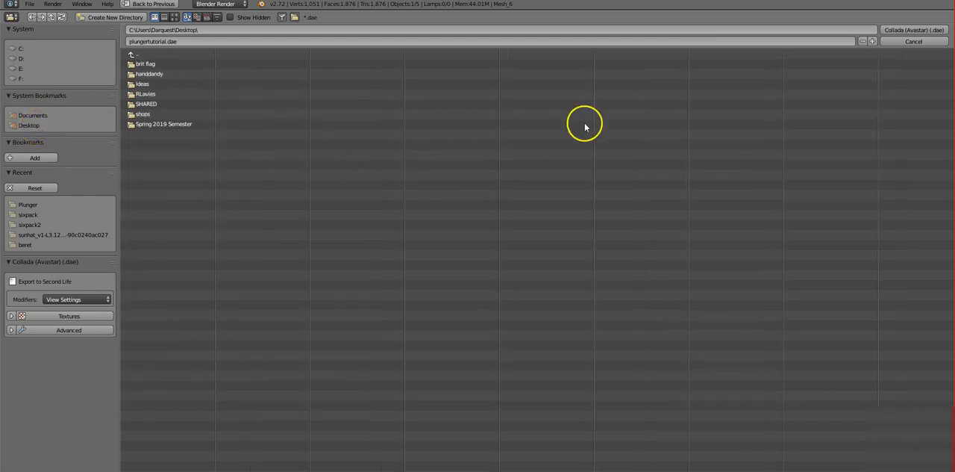
click(907, 32)
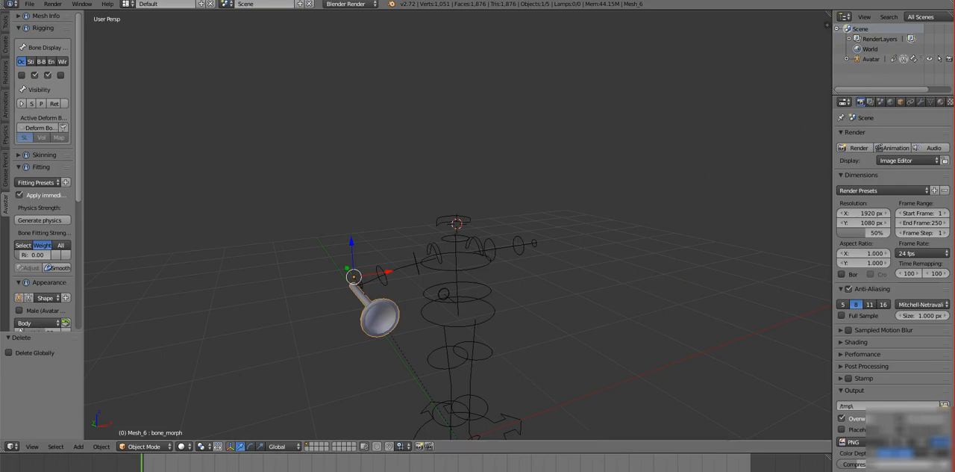
Switch to the Second Life viewer, walk the avatar into open space and orbit the camera to its front.
click(207, 469)
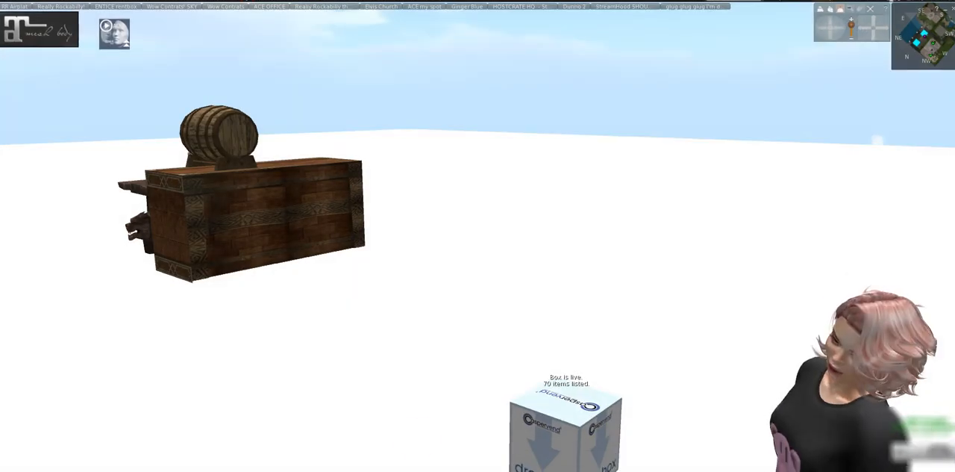
key(Left)
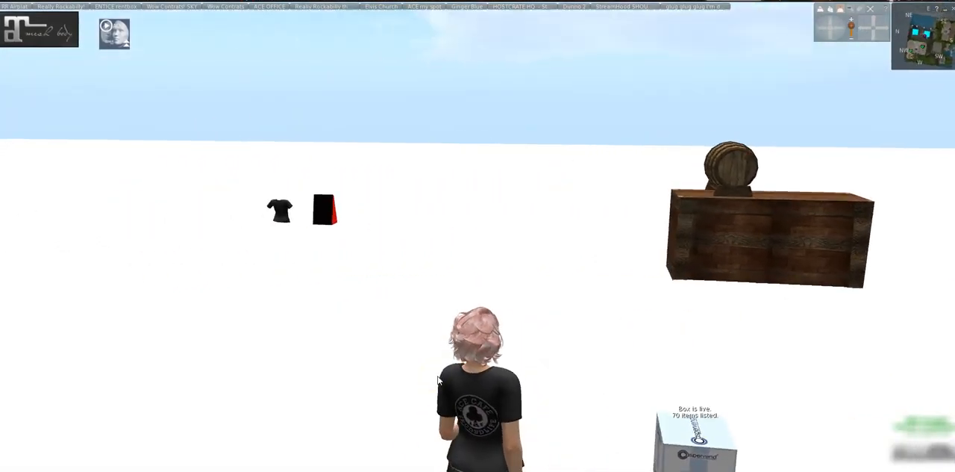
key(Right)
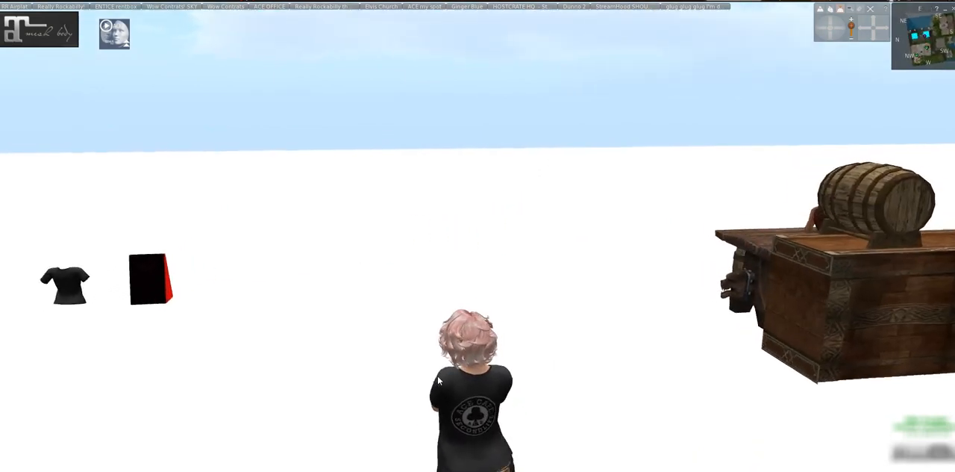
key(Up)
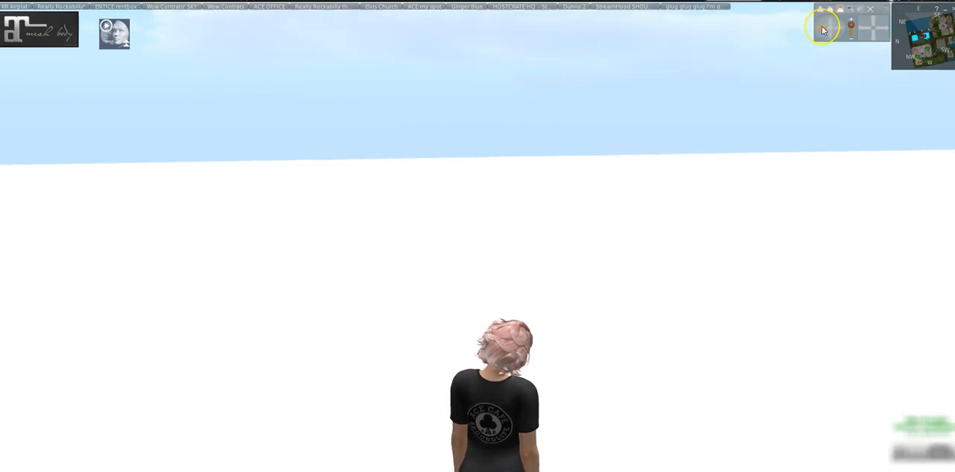
click(824, 29)
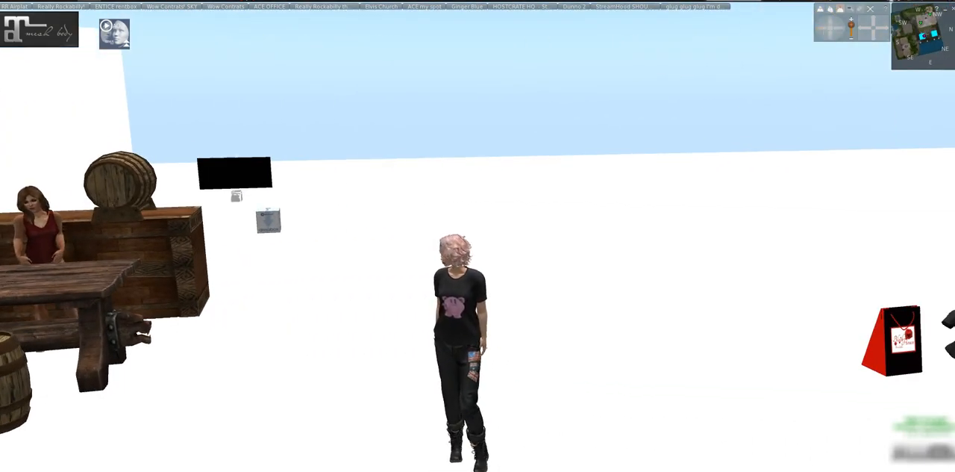
Start a mesh model upload and load the plungertutorial DAE file from the Desktop.
click(91, 1)
mouse_move(104, 124)
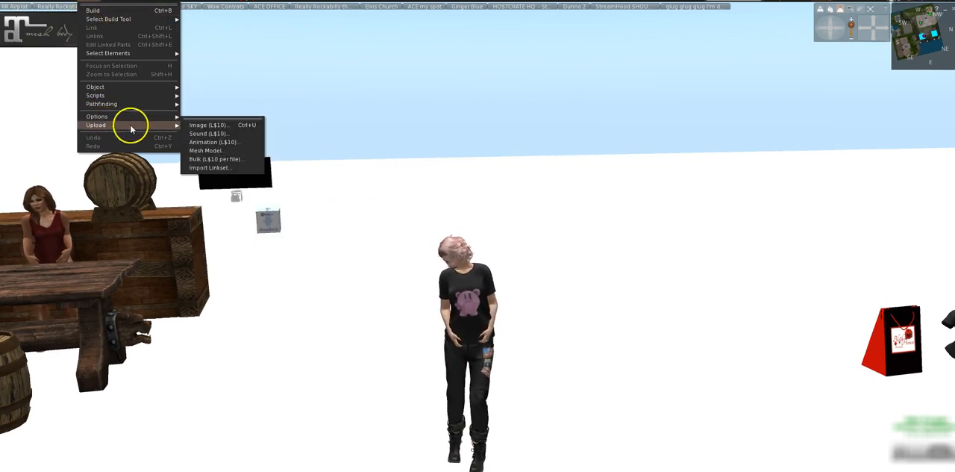
click(196, 150)
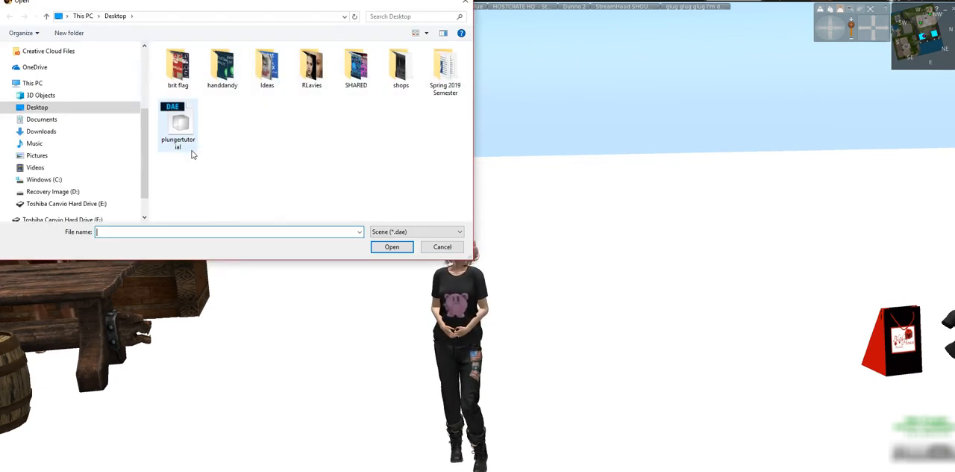
click(187, 146)
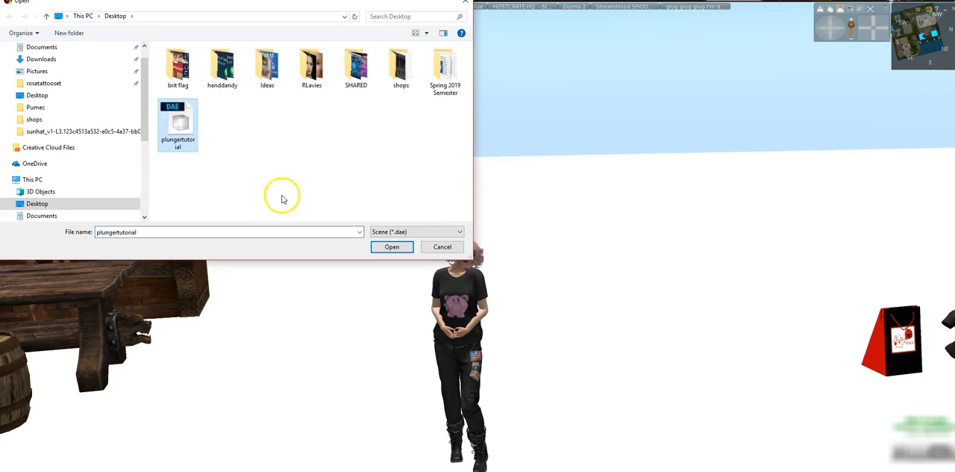
click(391, 247)
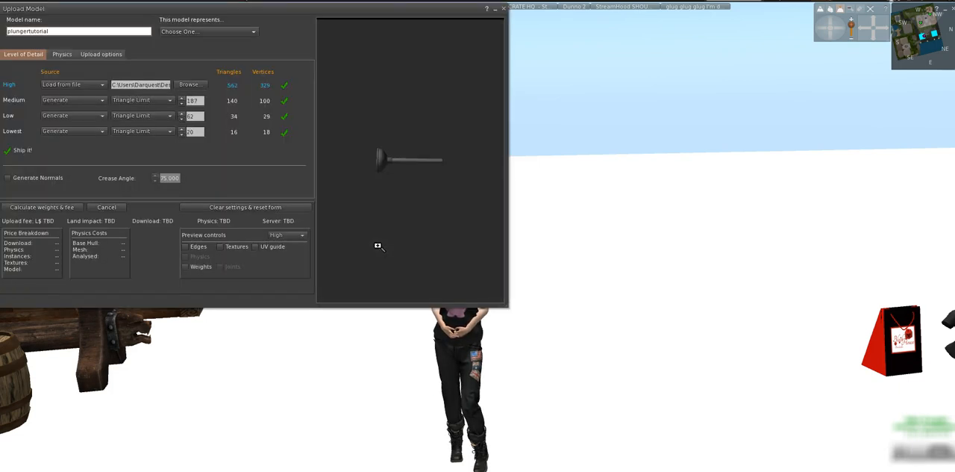
Turn on Weights in the upload preview and examine the plunger's rigged orientation.
click(185, 266)
drag(397, 176, 393, 207)
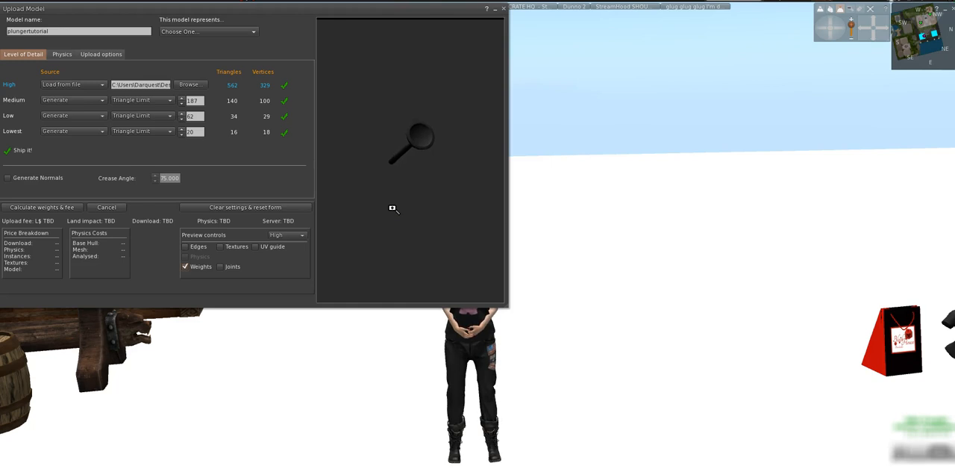
drag(409, 149, 353, 220)
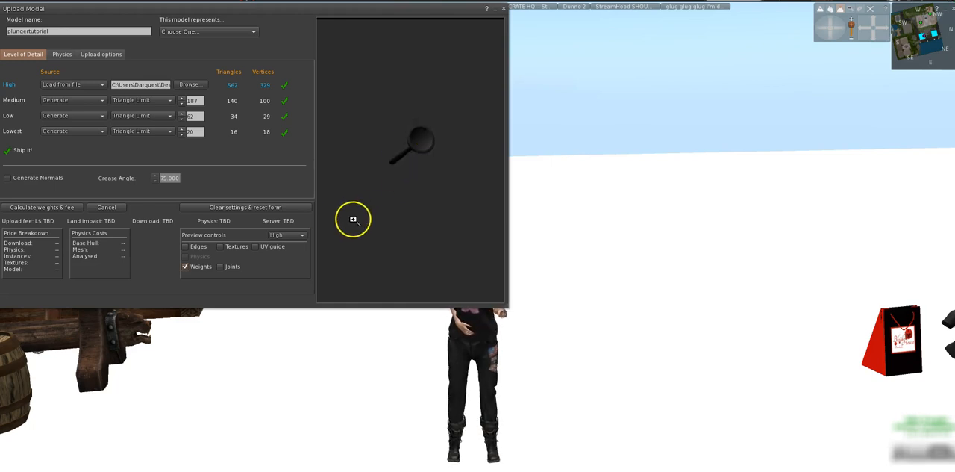
Include skin weight in the plungertutorial model, calculate its weights and fee, and upload it.
click(101, 55)
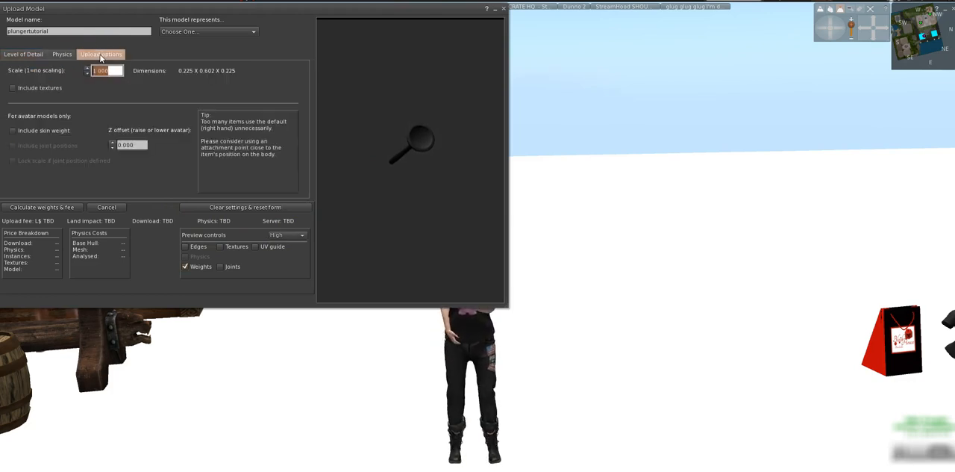
click(12, 131)
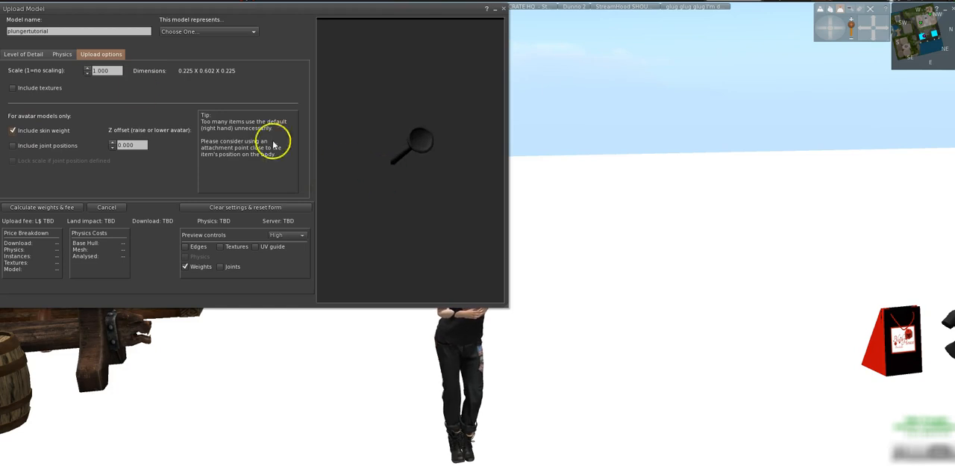
click(58, 55)
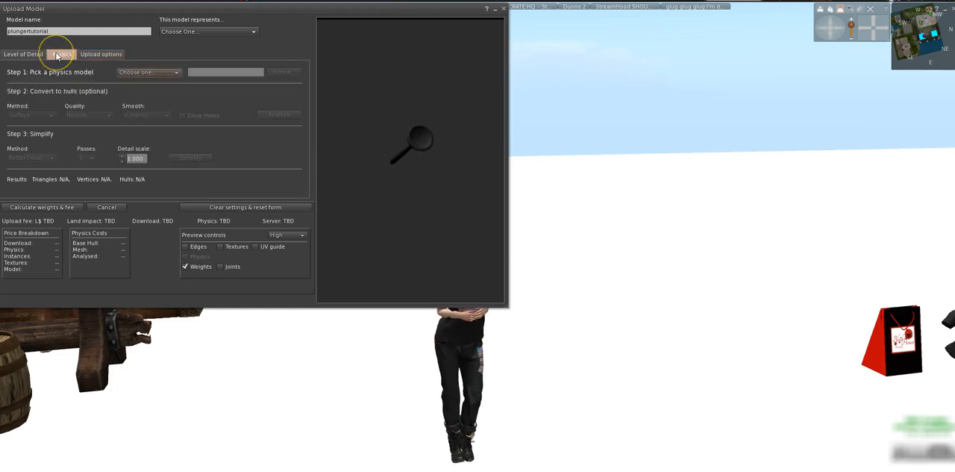
click(24, 54)
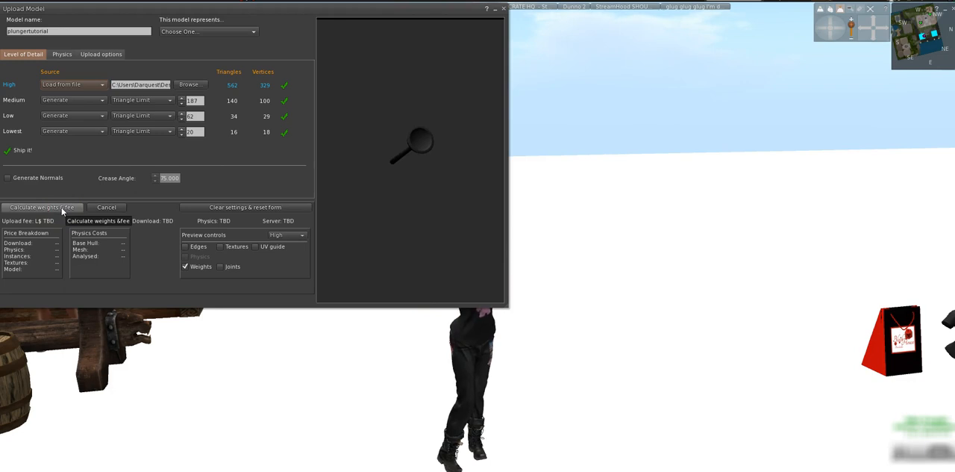
click(42, 206)
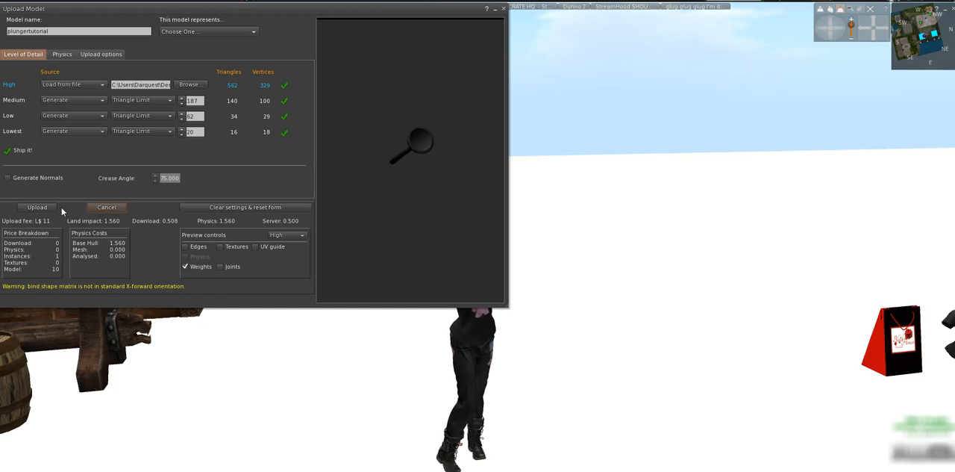
click(43, 207)
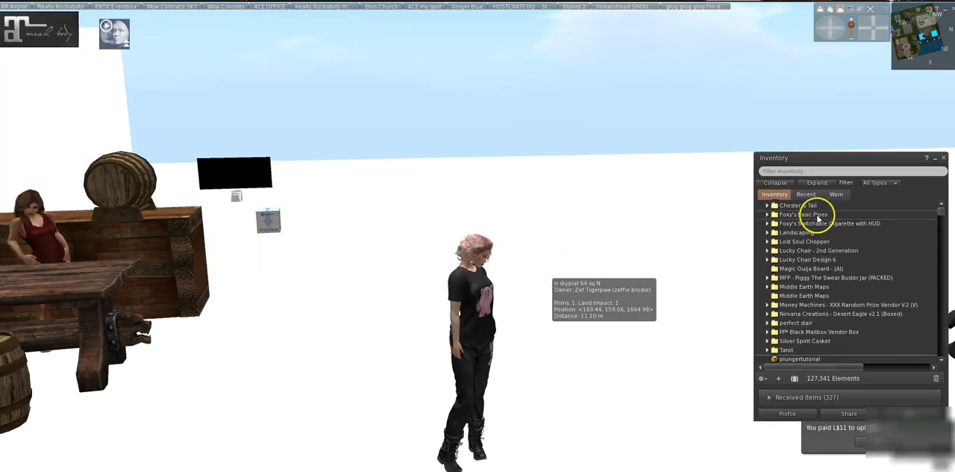
Add the newly uploaded plungertutorial object from the recent inventory items to the avatar.
click(808, 194)
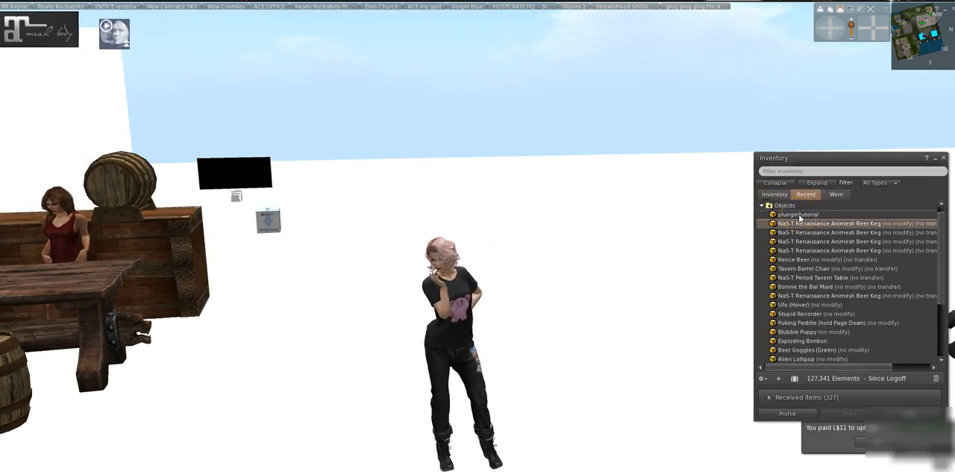
right_click(799, 216)
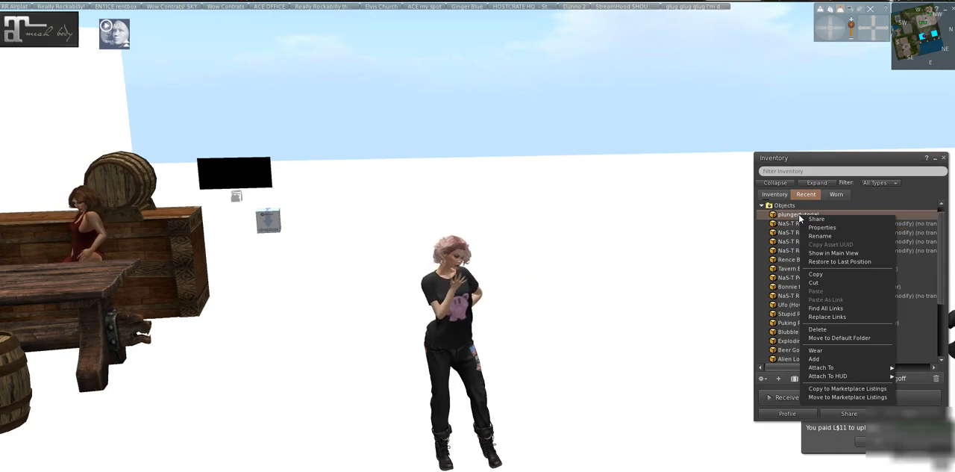
click(816, 359)
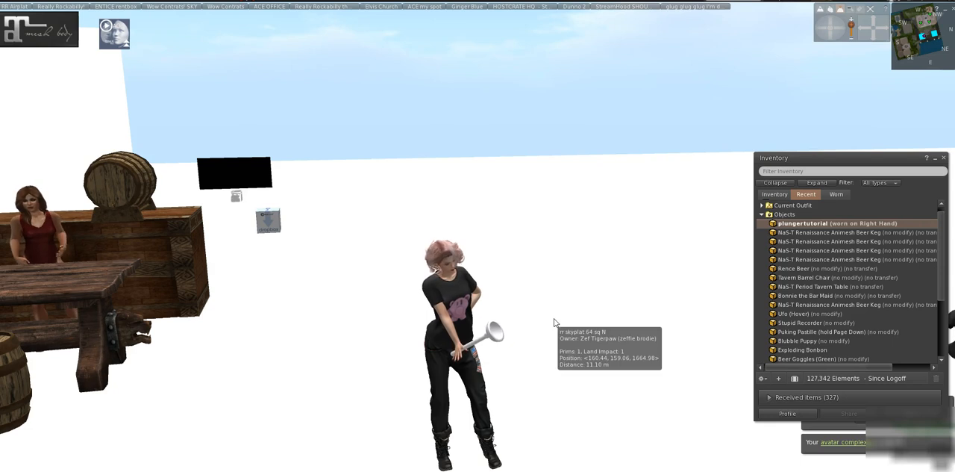
Put the avatar in the pose stand's T-Pose and view the plunger in its right hand up close.
alt+click(472, 347)
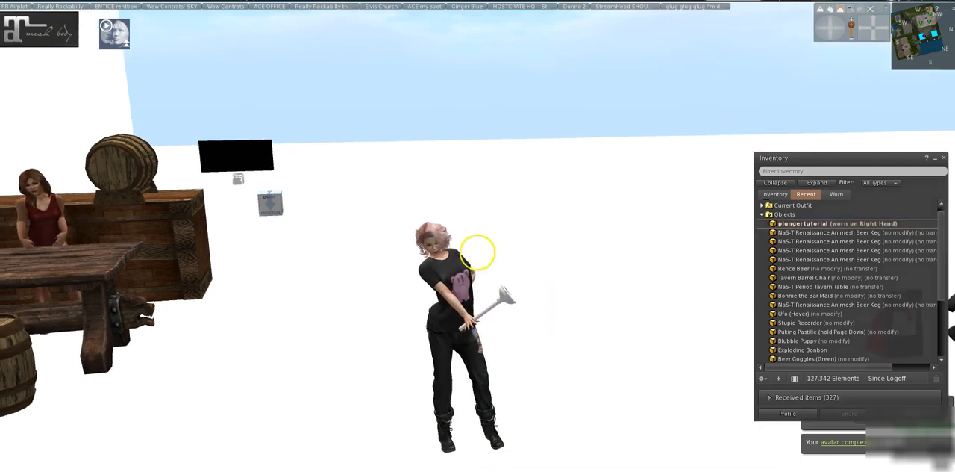
alt+click(477, 252)
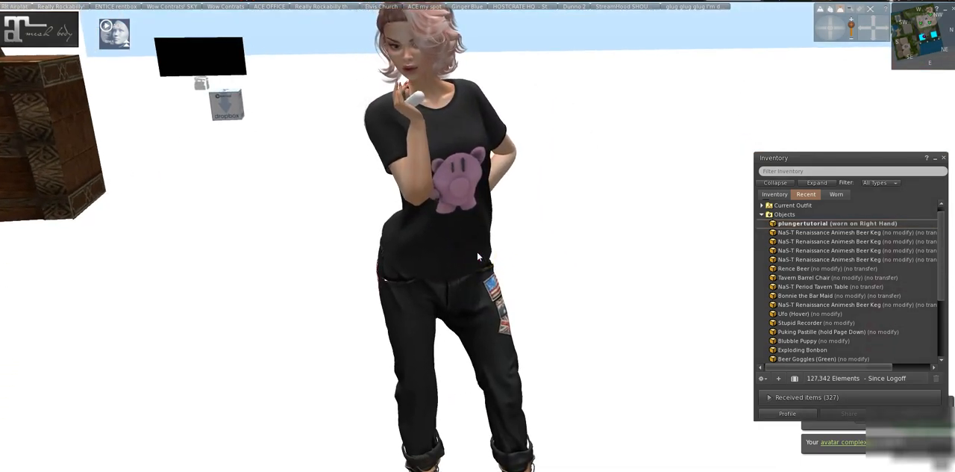
click(669, 106)
click(827, 26)
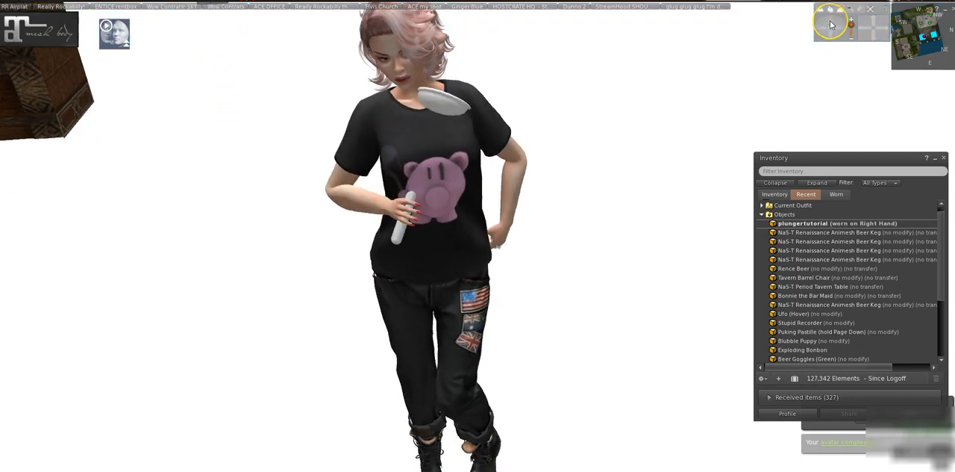
click(20, 6)
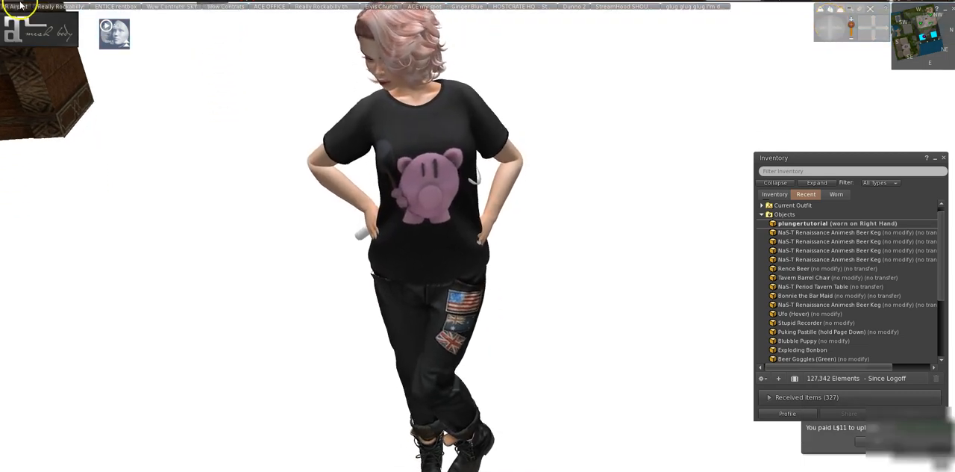
click(19, 6)
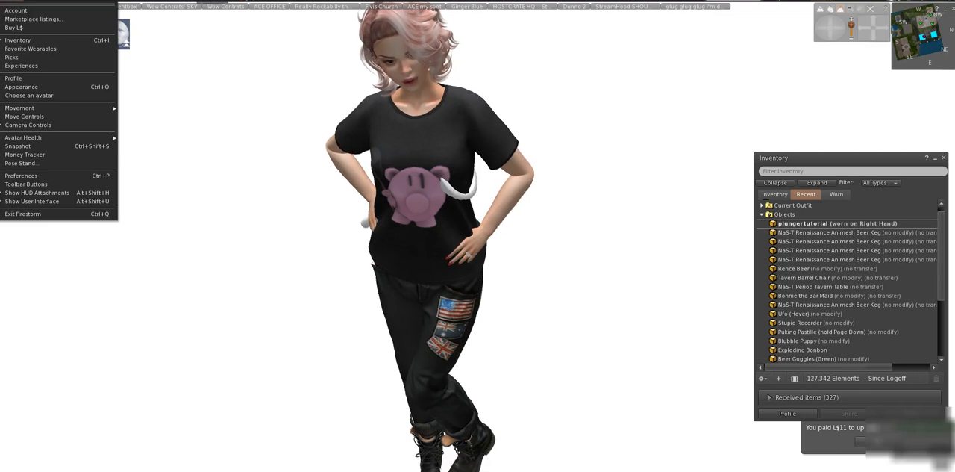
click(25, 163)
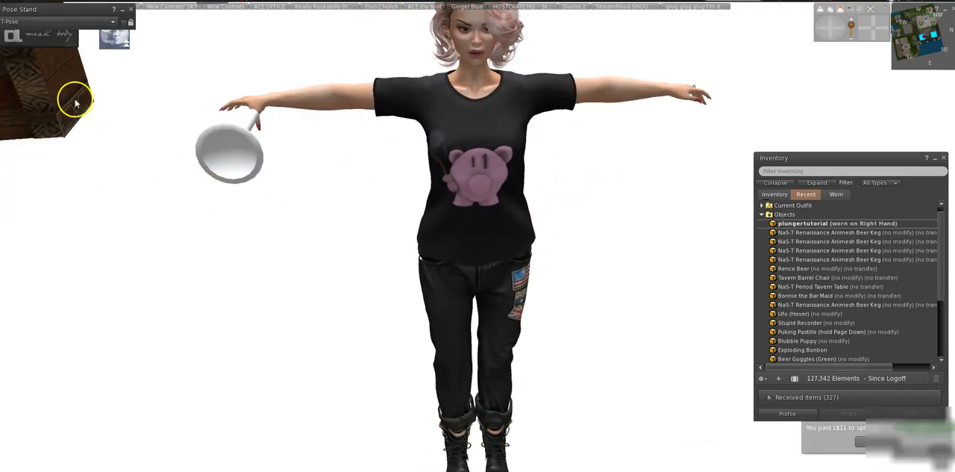
drag(825, 33, 823, 29)
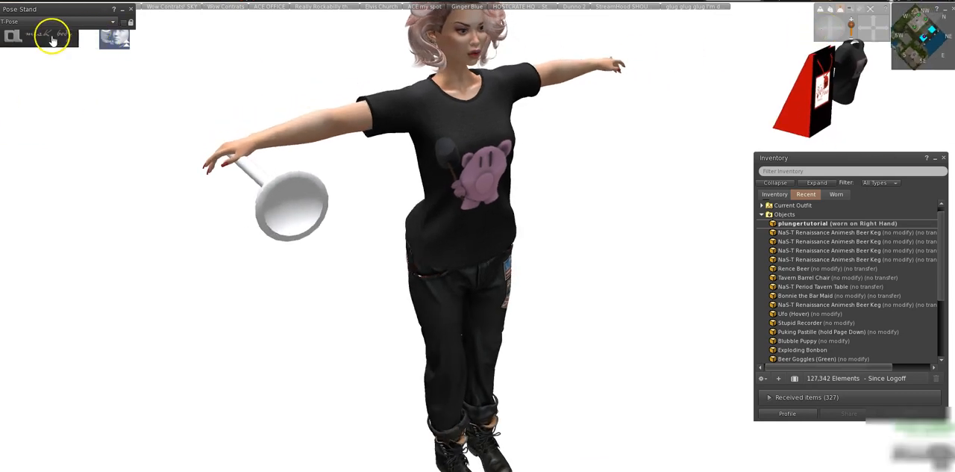
Set the avatar's right hand to a gripping hand pose in the mesh body HUD's skins and options, and minimize the HUD.
click(46, 34)
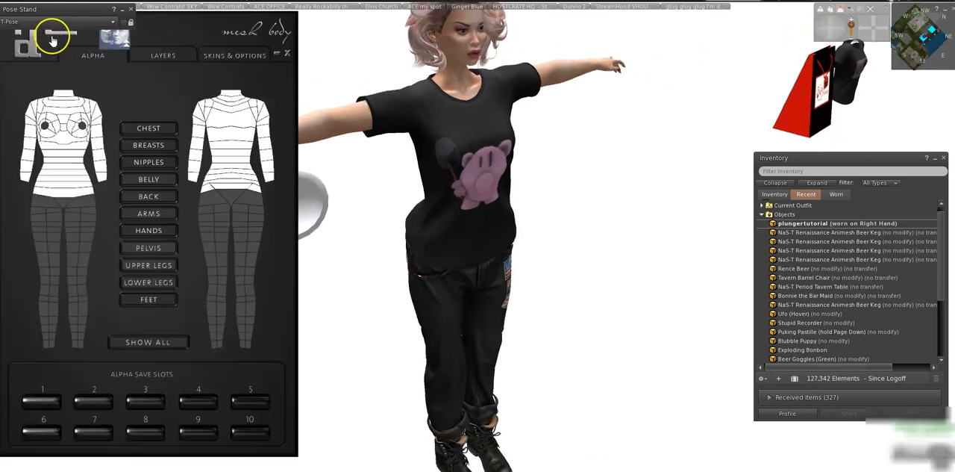
click(223, 57)
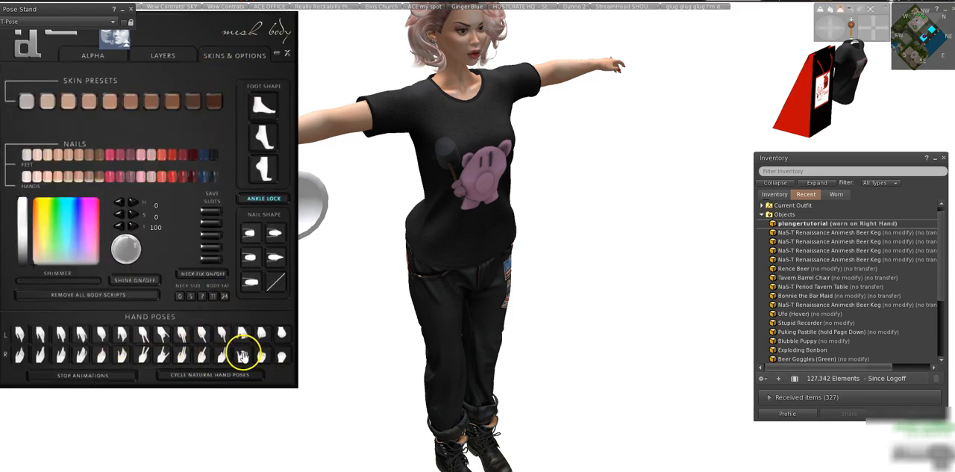
click(277, 53)
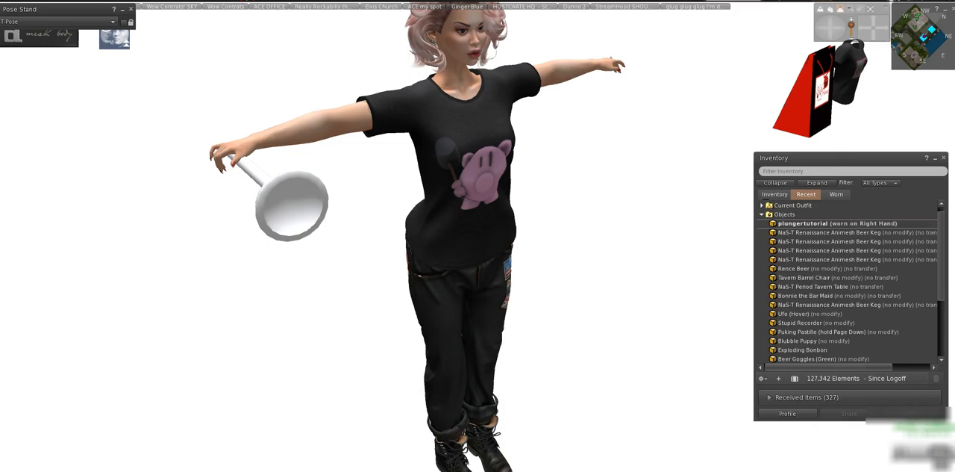
Switch to Blender, rotate the plunger -7.361° about the global Z axis and move it -0.006 along X.
mouse_move(278, 470)
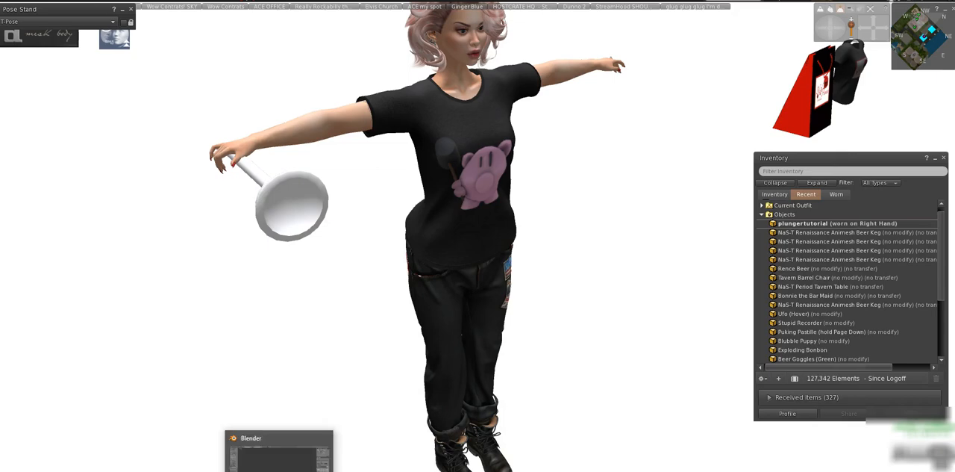
click(278, 456)
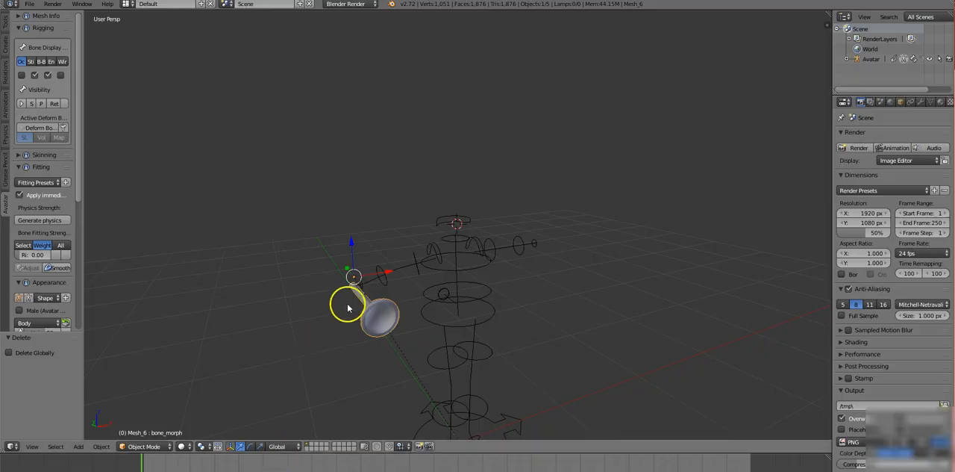
scroll(370, 312, up, 3)
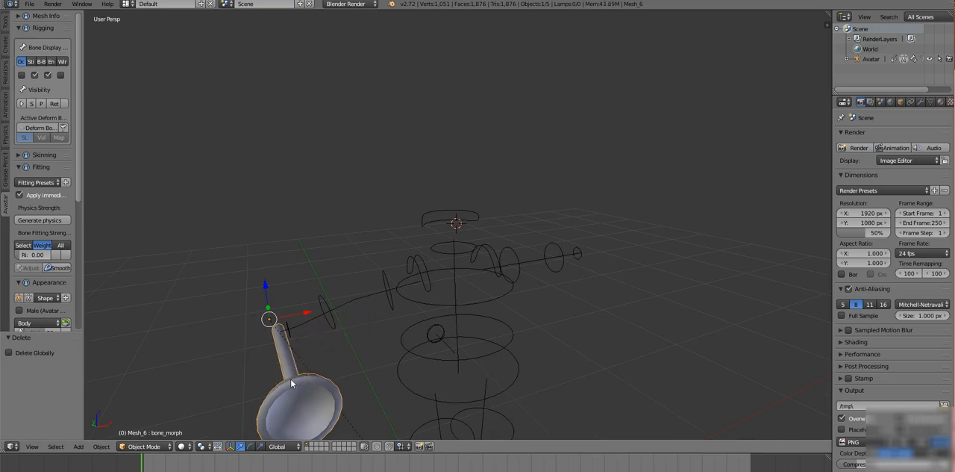
scroll(290, 383, down, 3)
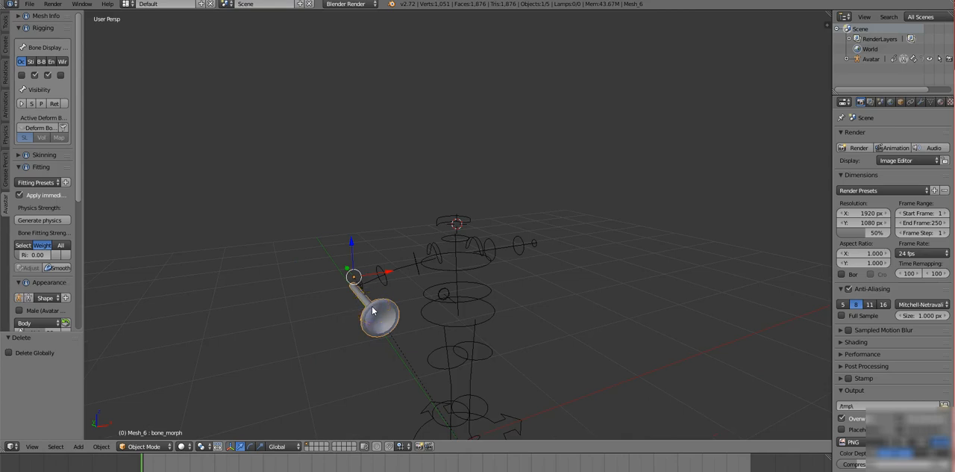
key(r)
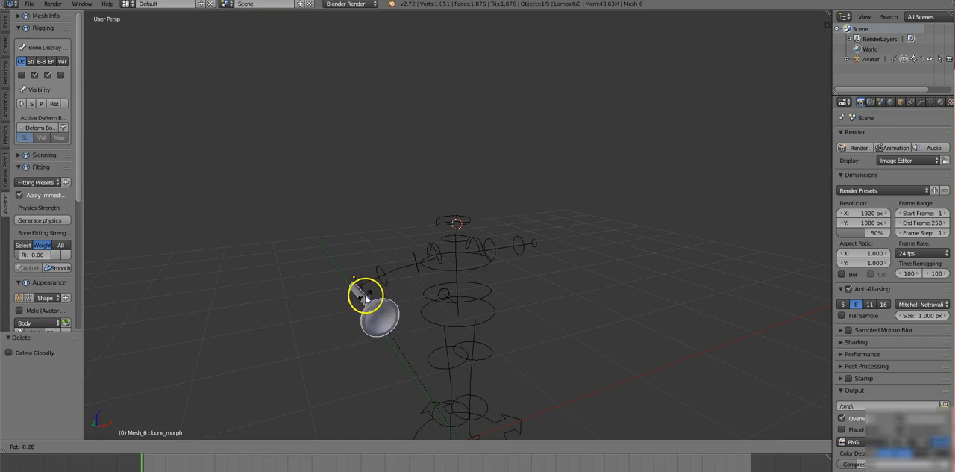
click(365, 298)
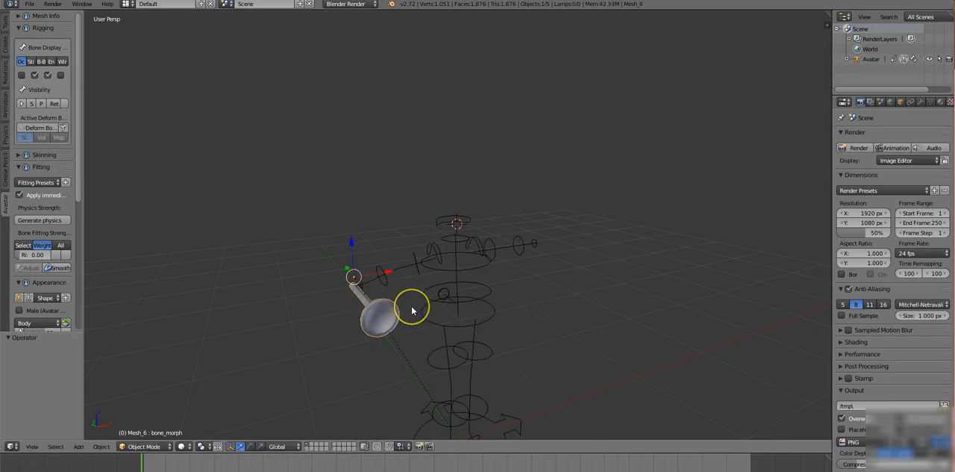
middle_drag(407, 314, 453, 328)
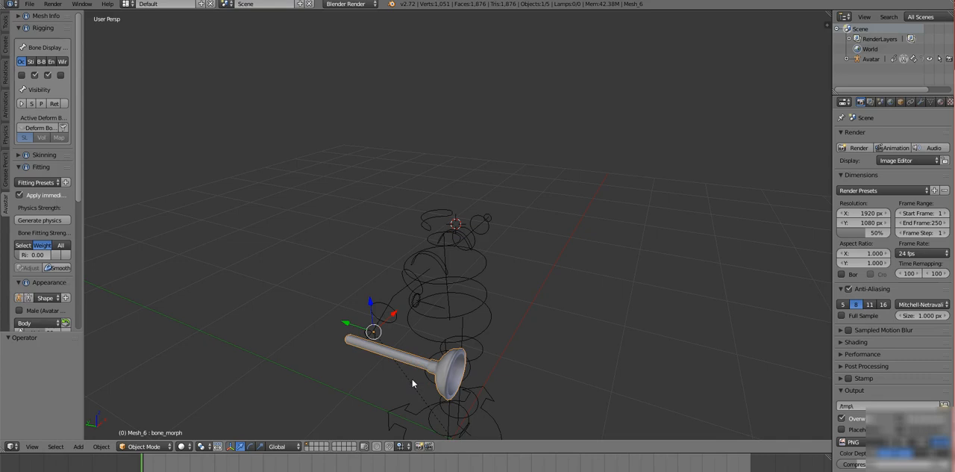
key(r)
key(z)
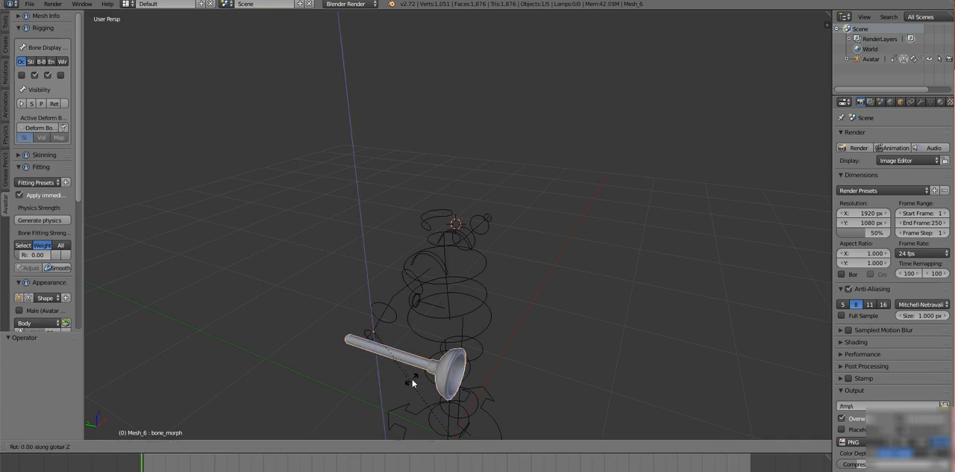
click(405, 386)
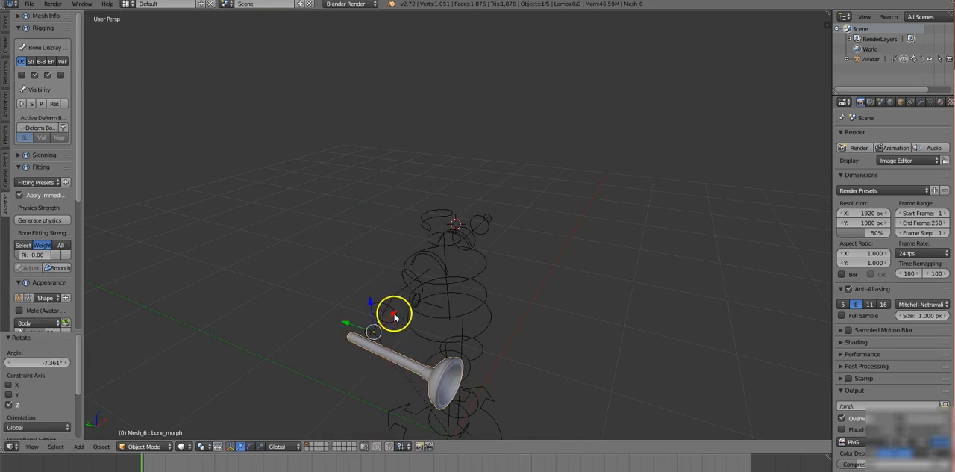
drag(396, 317, 393, 313)
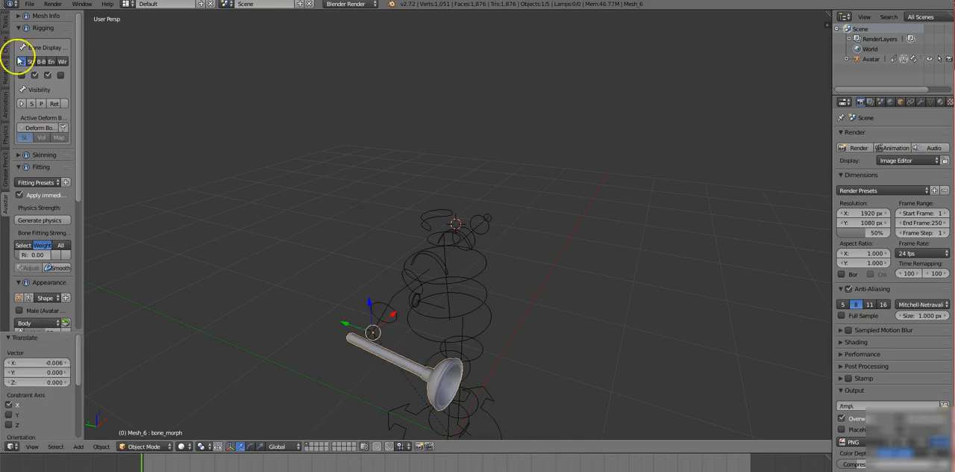
Export the adjusted plunger in Collada (Avastar) format to the Desktop, overwriting plungertutorial.dae.
click(30, 4)
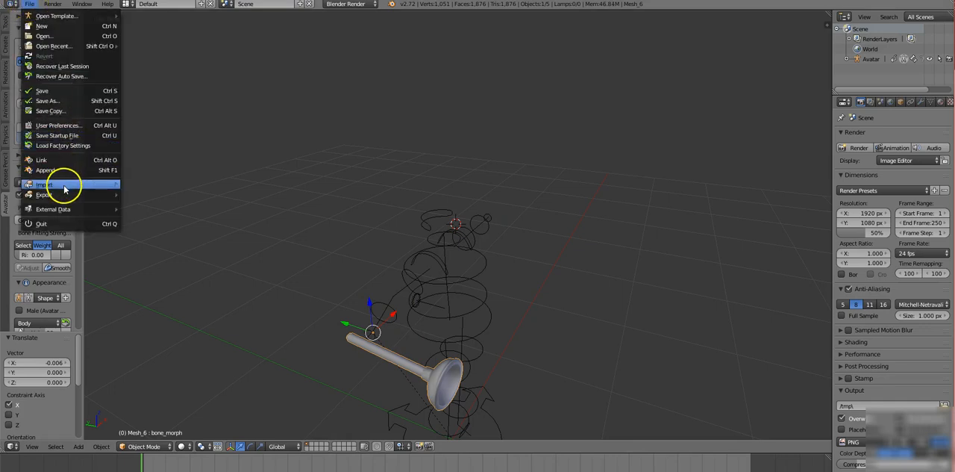
mouse_move(62, 195)
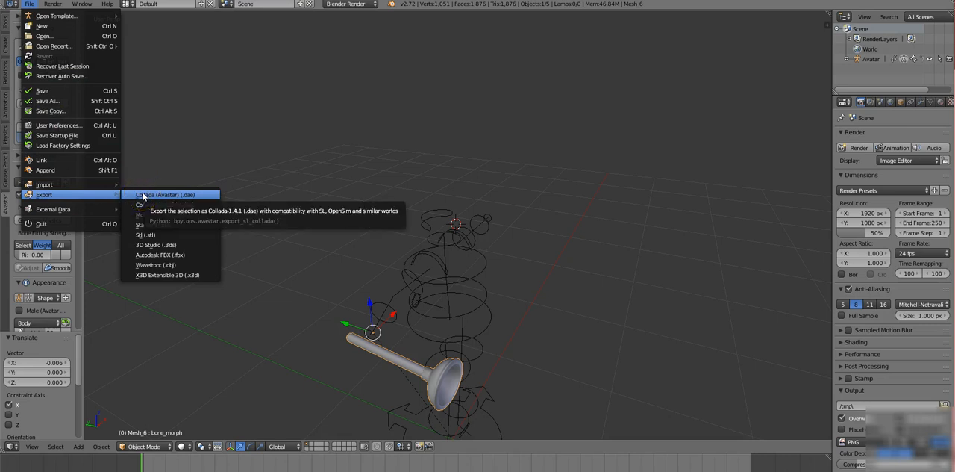
click(143, 195)
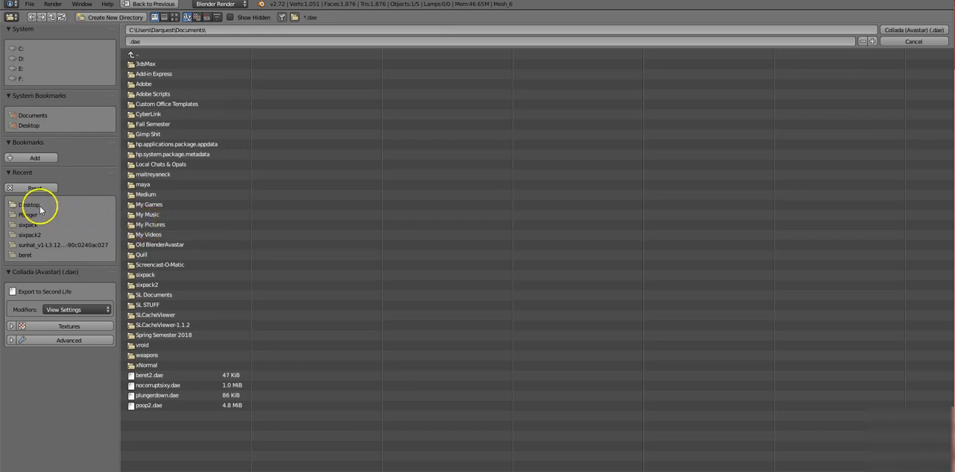
click(32, 206)
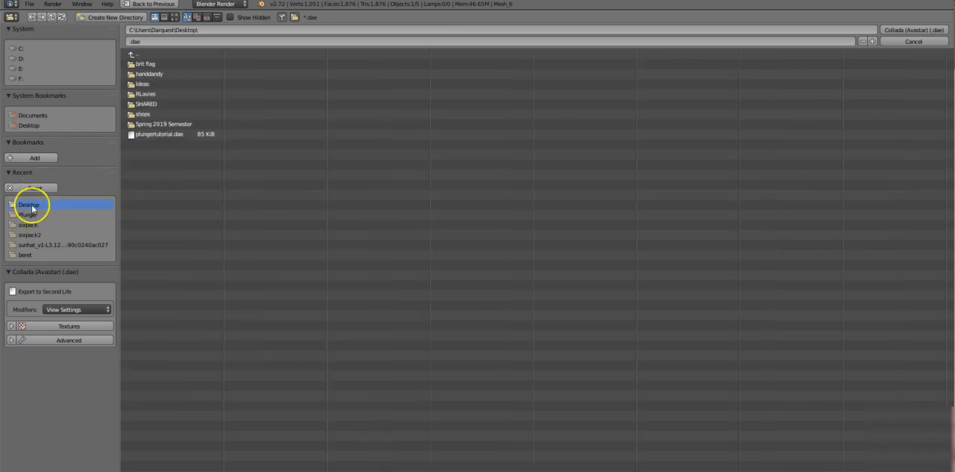
click(171, 134)
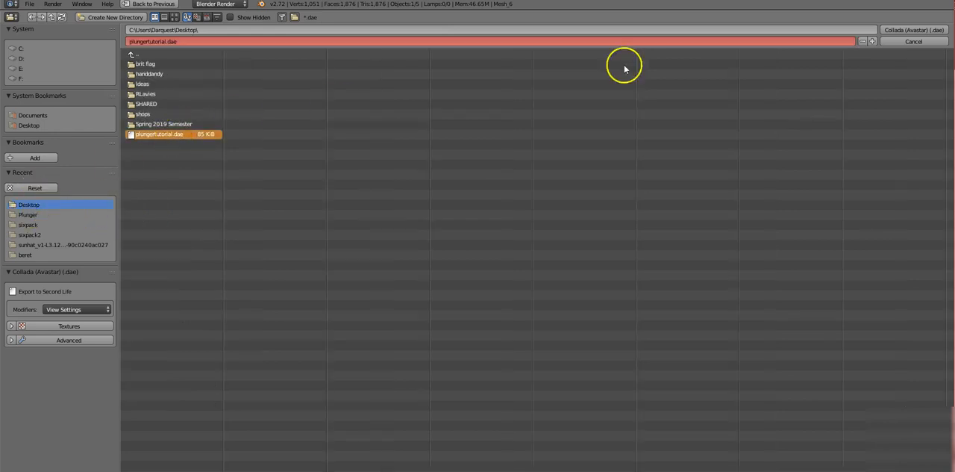
click(916, 31)
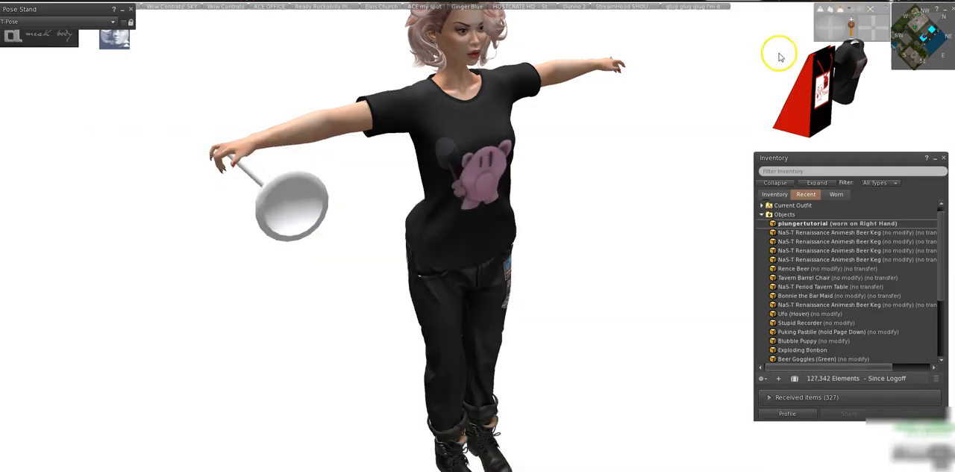
In Second Life, detach the old plunger from the avatar and load the re-exported plungertutorial.dae for a mesh model upload.
right_click(298, 198)
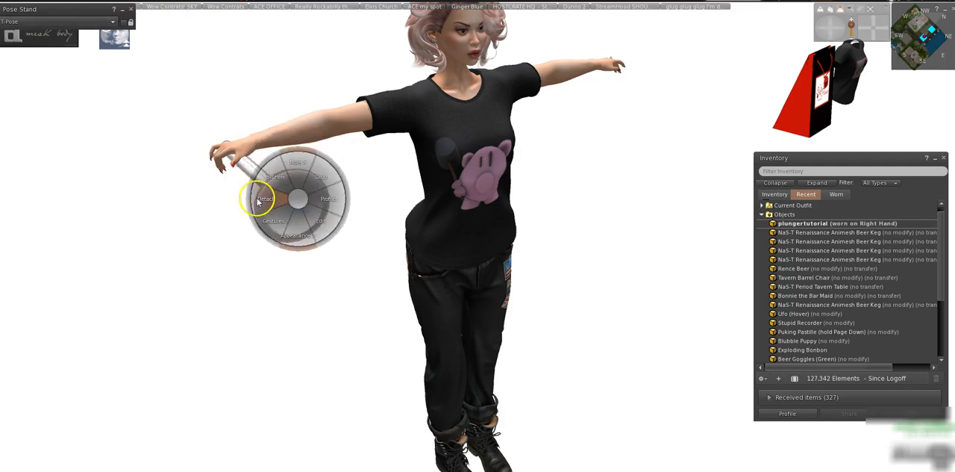
click(268, 198)
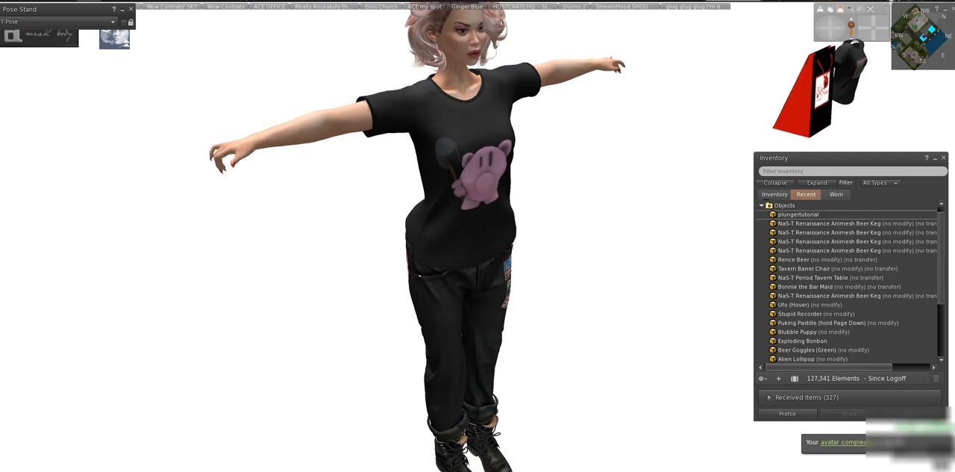
click(89, 1)
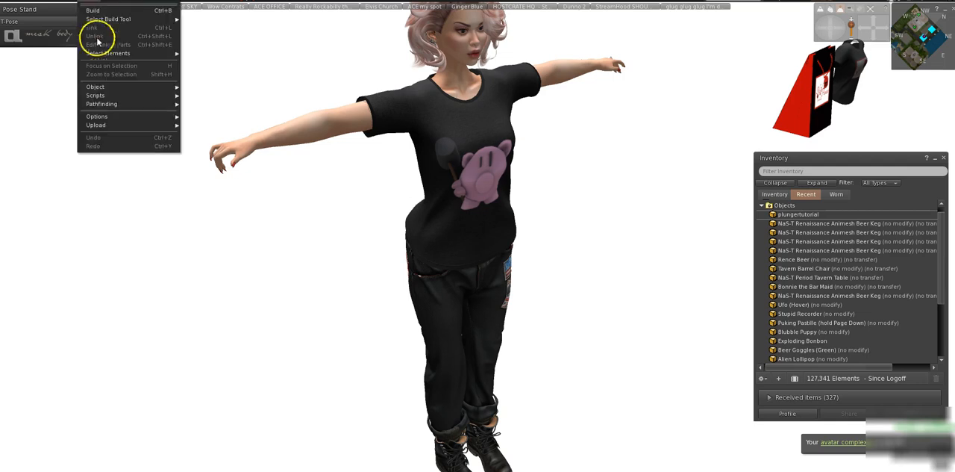
mouse_move(96, 125)
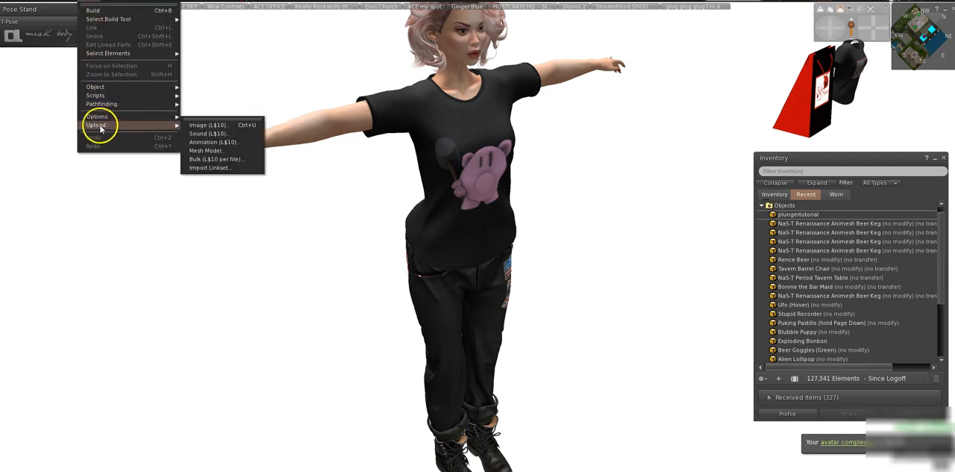
click(203, 152)
click(183, 127)
click(391, 247)
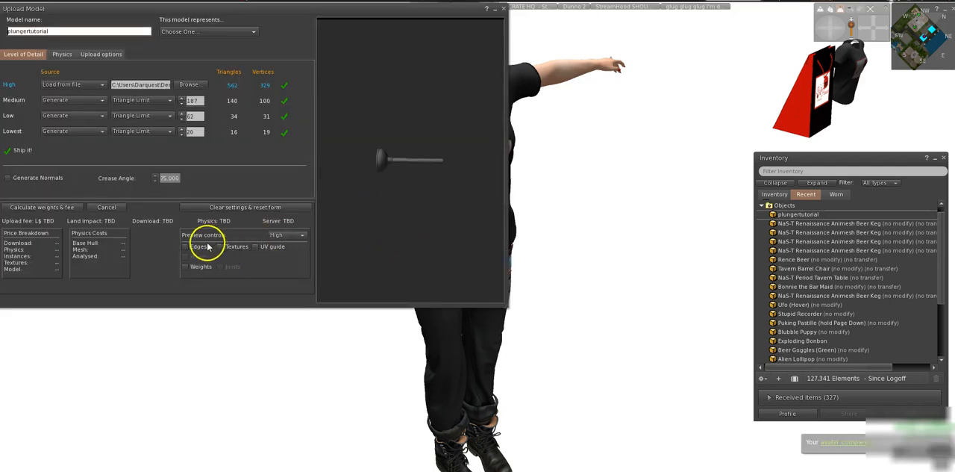
Include skin weight in the plungertutorial upload, preview its weights, calculate the weights and fee, and upload the model.
click(185, 269)
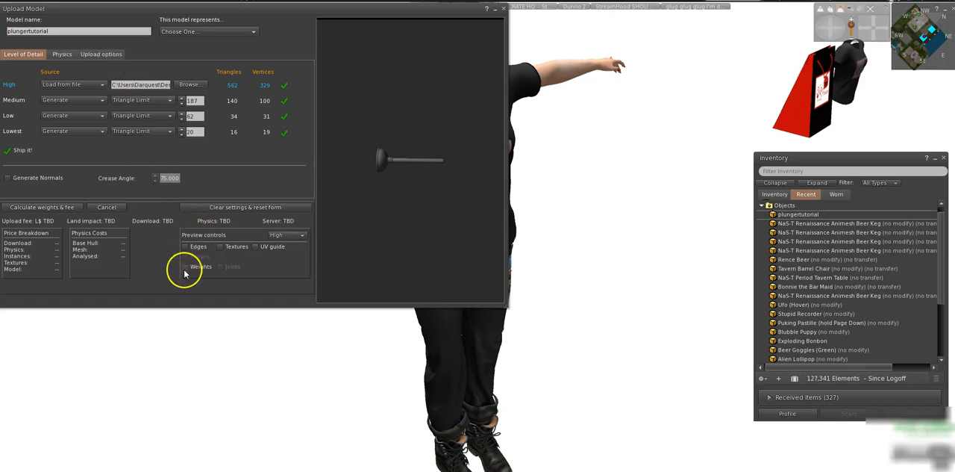
drag(418, 186, 420, 186)
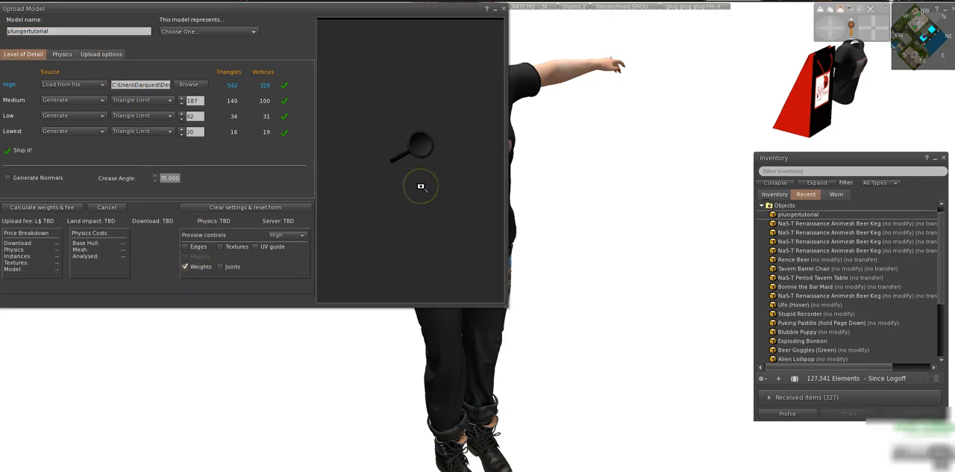
click(120, 54)
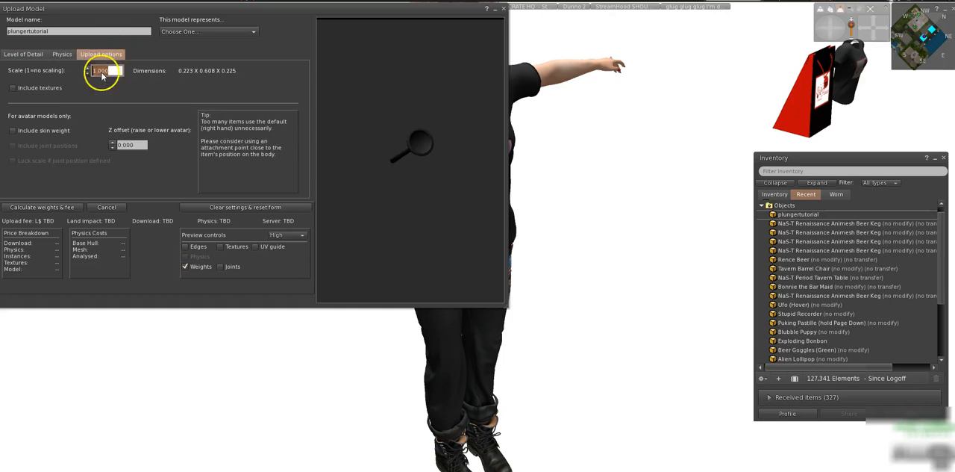
click(13, 131)
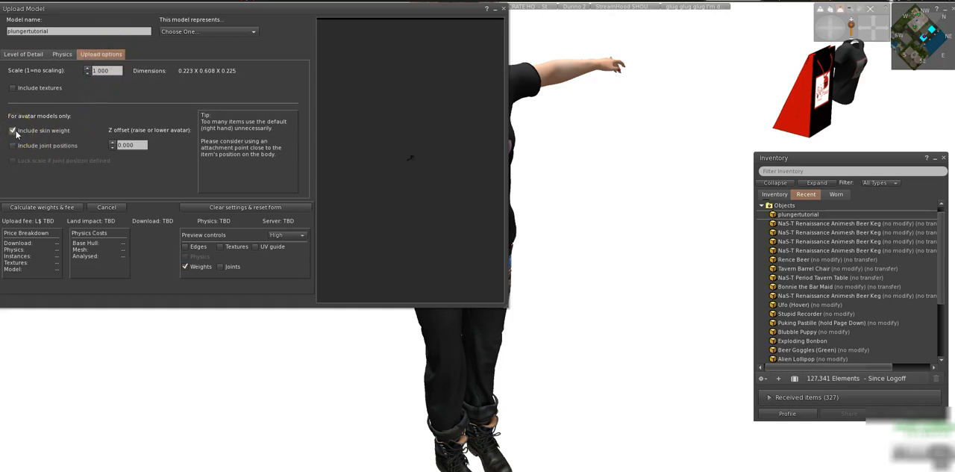
click(21, 56)
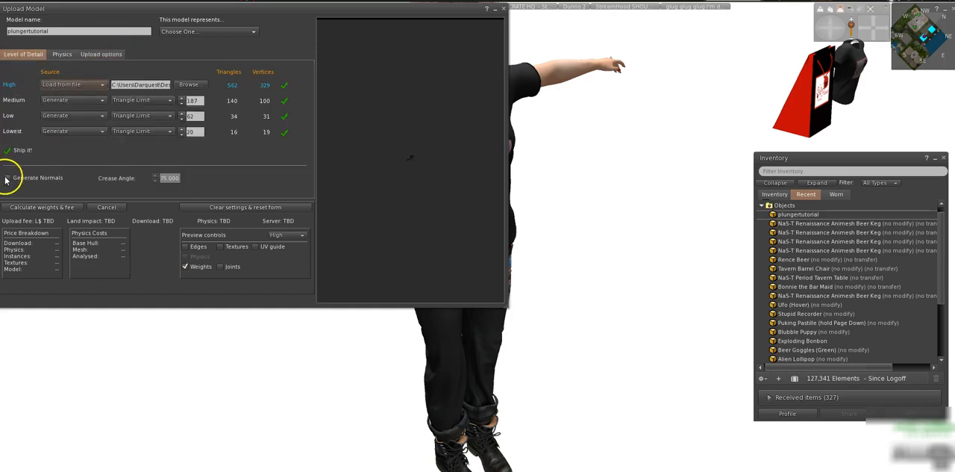
click(34, 207)
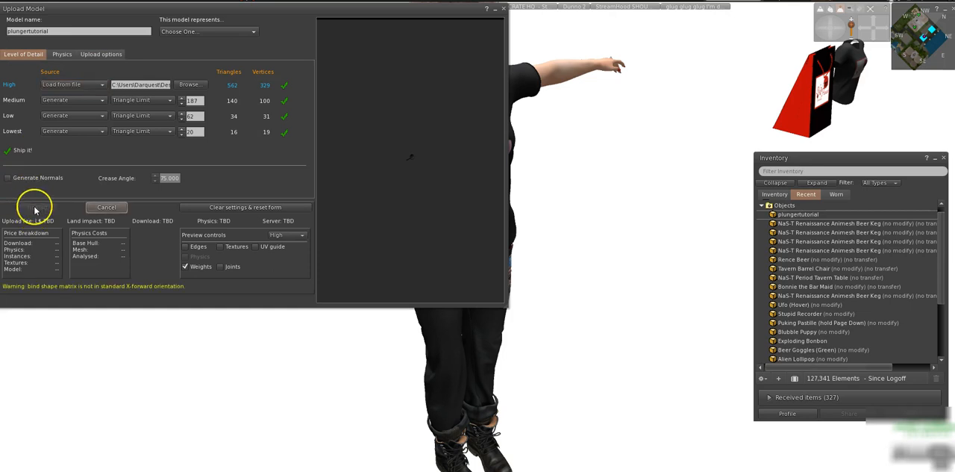
click(38, 208)
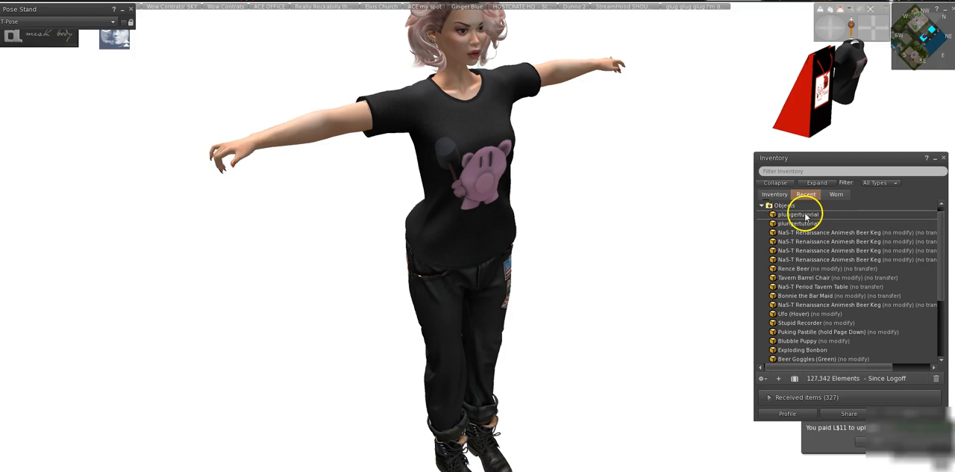
Add the newly uploaded plungertutorial to the avatar and set its right hand to the closed fist pose in the mesh body HUD.
right_click(806, 216)
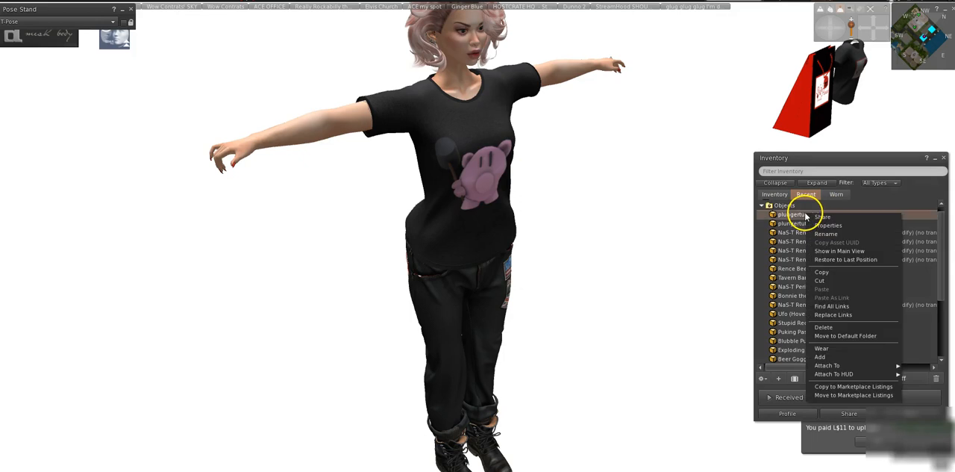
click(817, 356)
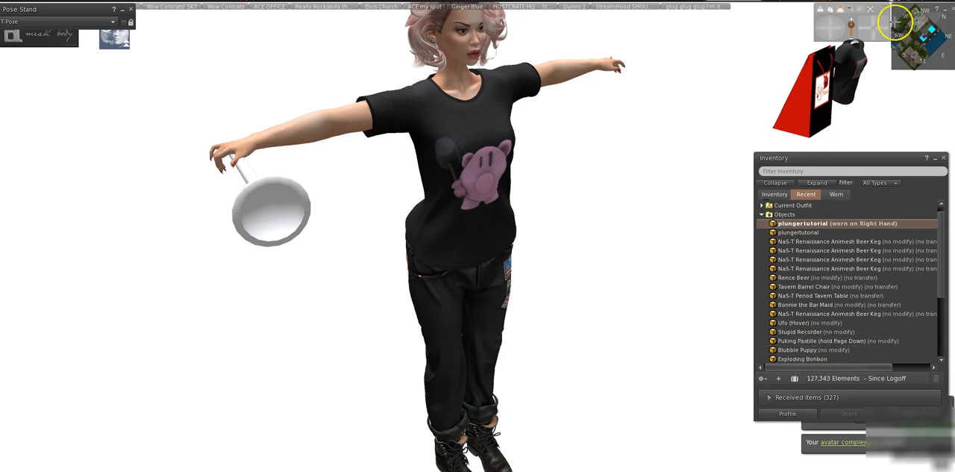
click(58, 37)
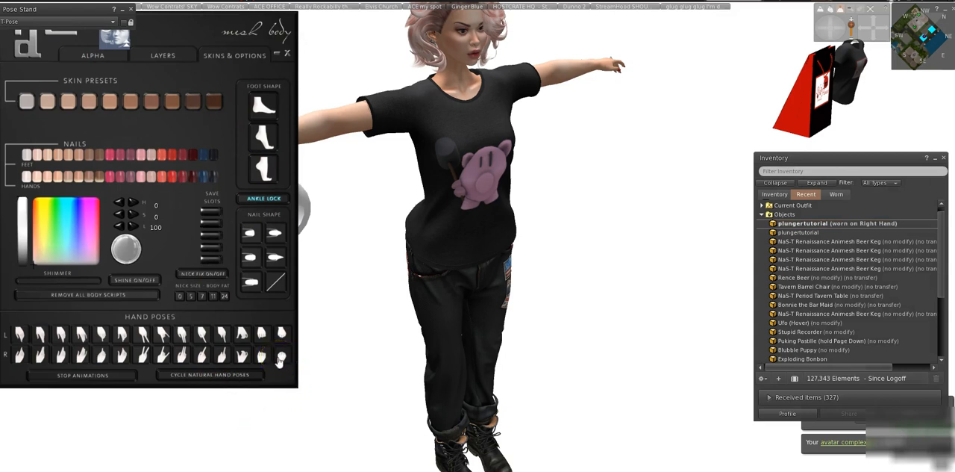
click(276, 54)
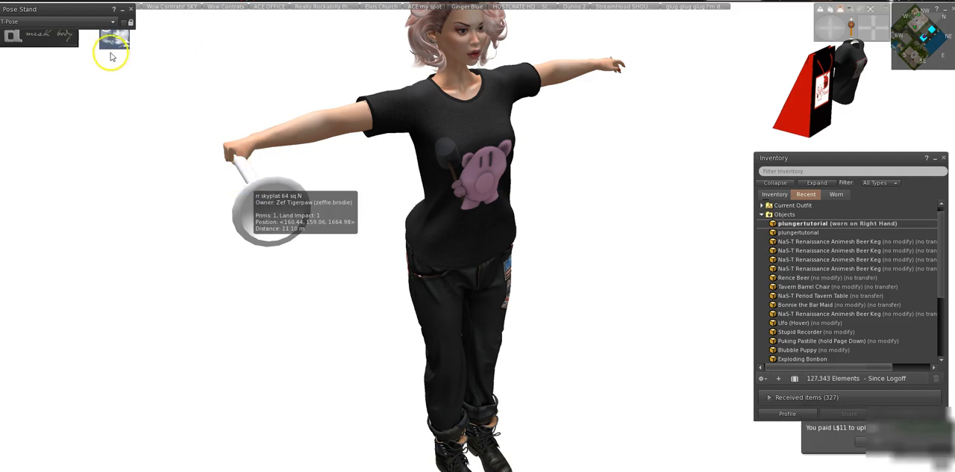
Try a different right-hand pose in the mesh body HUD around the plunger handle and return to the closed fist.
click(60, 36)
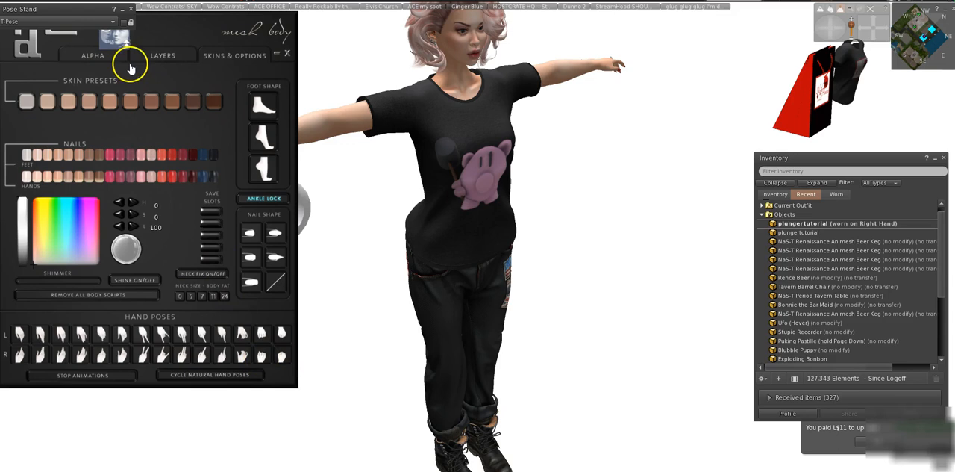
click(276, 53)
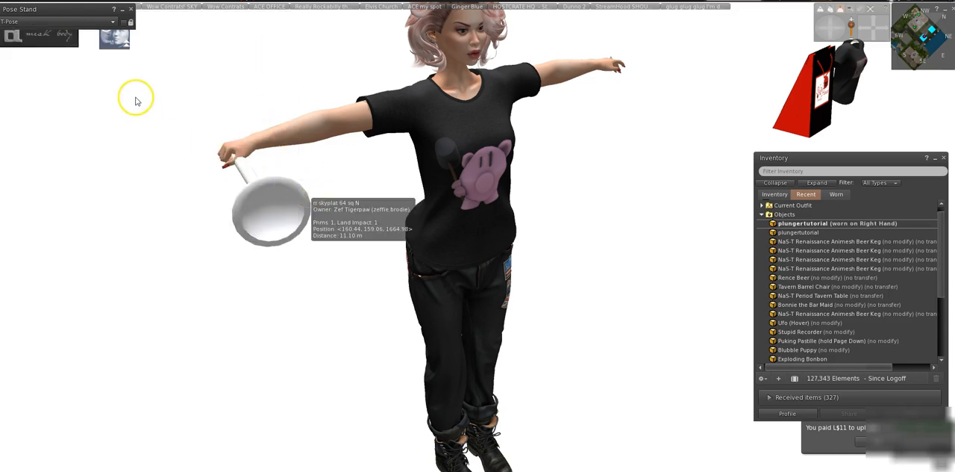
click(58, 37)
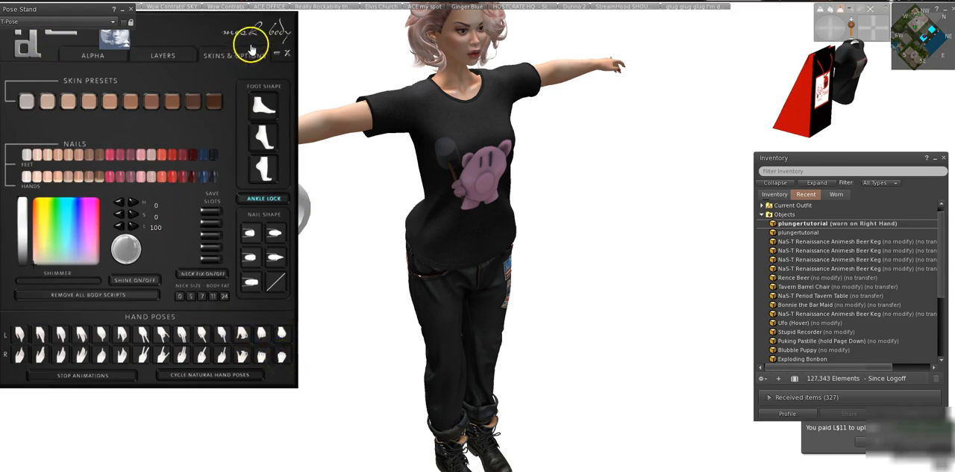
click(276, 53)
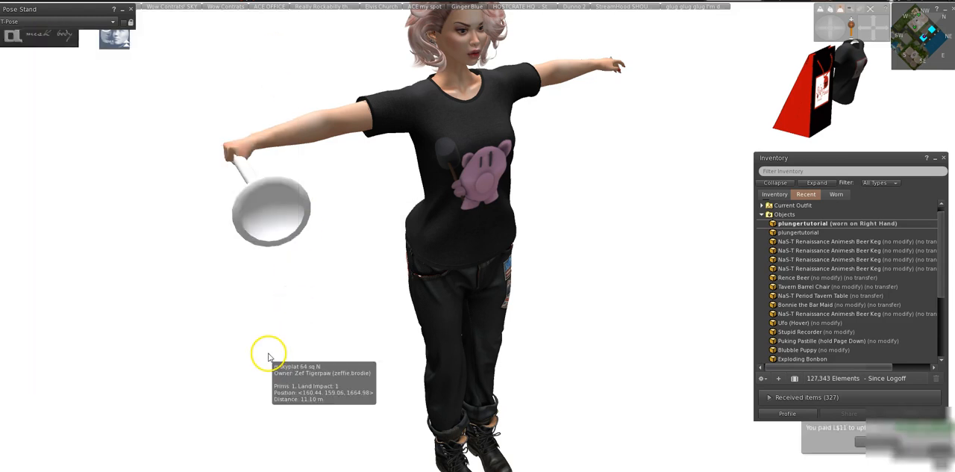
Release the avatar from the T-Pose by closing the pose stand and inspect the plunger in its hand from several angles.
drag(826, 33, 826, 33)
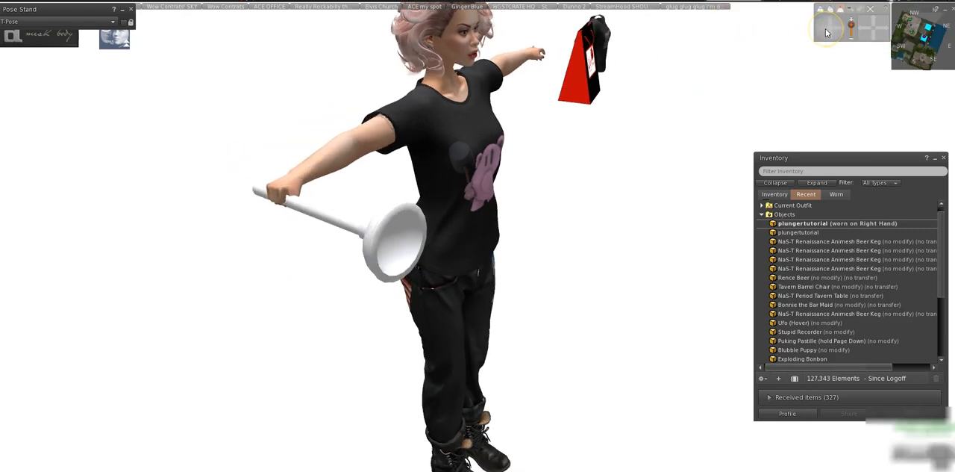
click(130, 9)
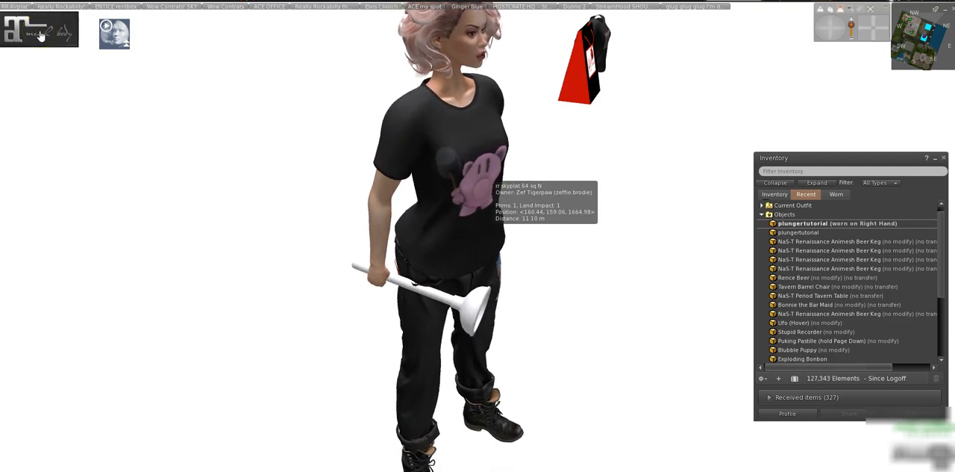
mouse_move(838, 30)
mouse_down()
mouse_move(813, 26)
mouse_move(824, 34)
mouse_up()
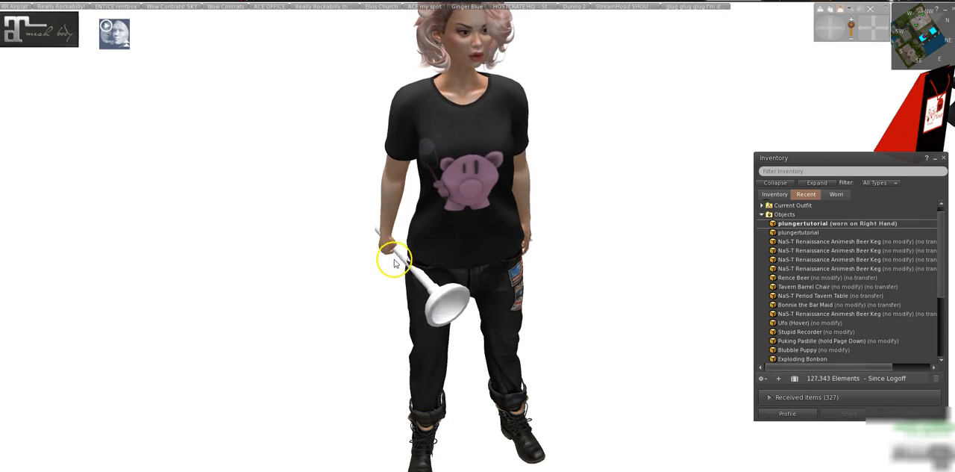
drag(817, 30, 836, 34)
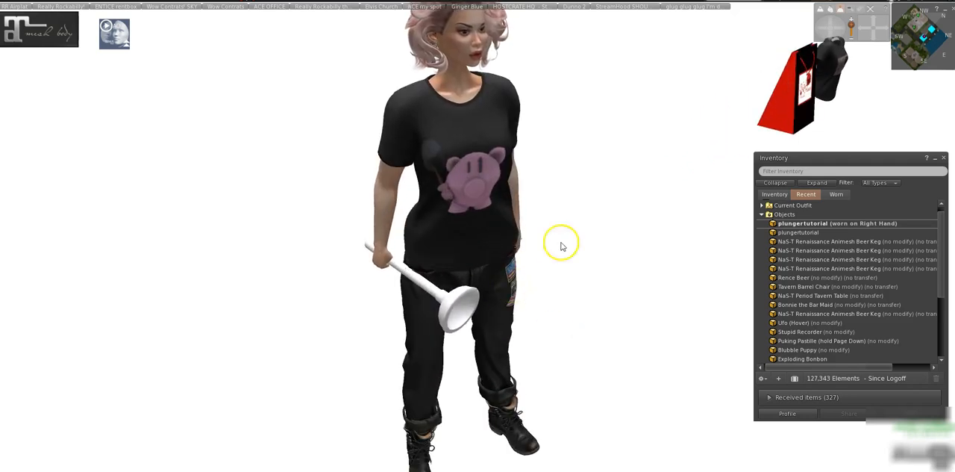
drag(818, 31, 823, 32)
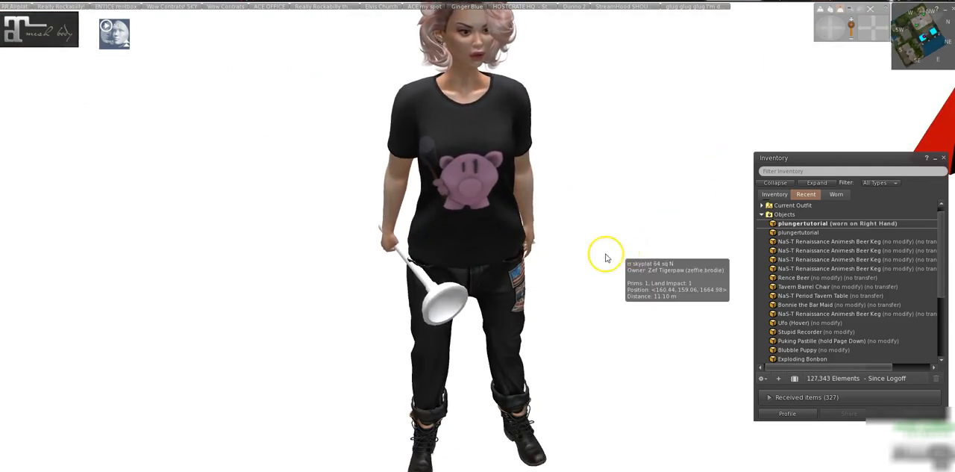
scroll(561, 261, down, 5)
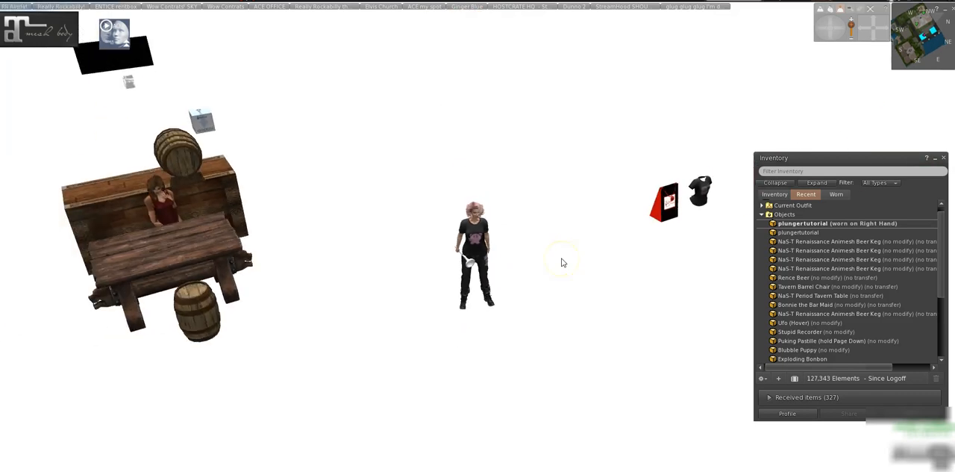
scroll(561, 262, up, 3)
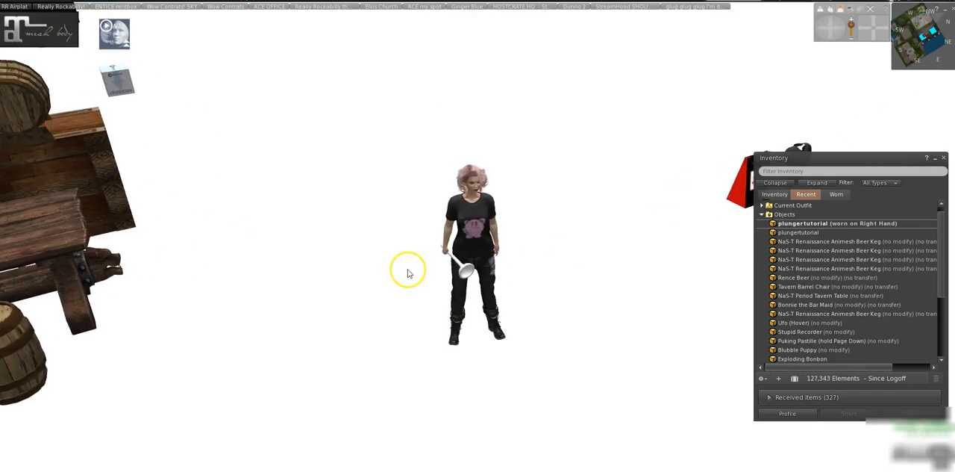
Detach the plungertutorial plunger from the avatar and search the full inventory for "plunger".
right_click(464, 273)
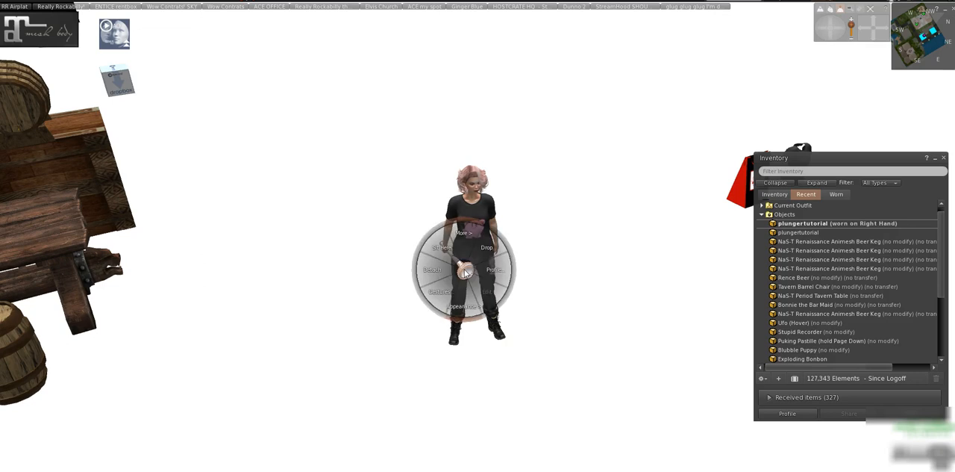
click(436, 271)
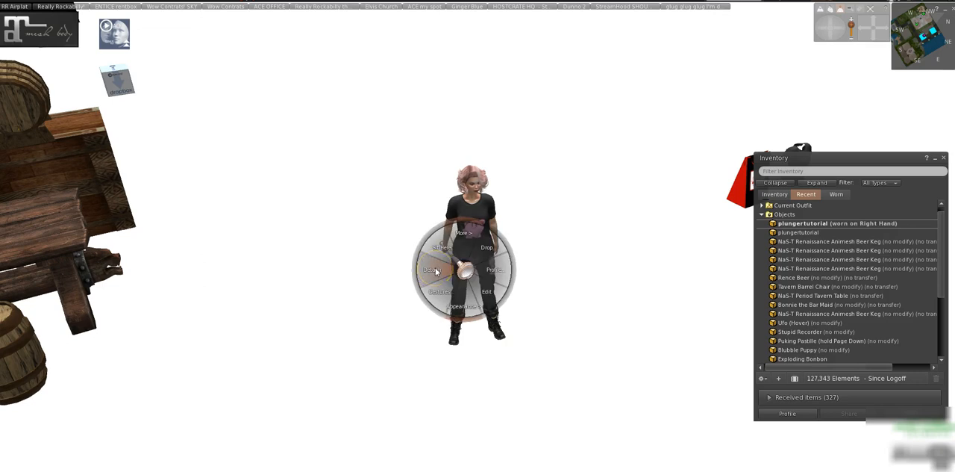
click(782, 168)
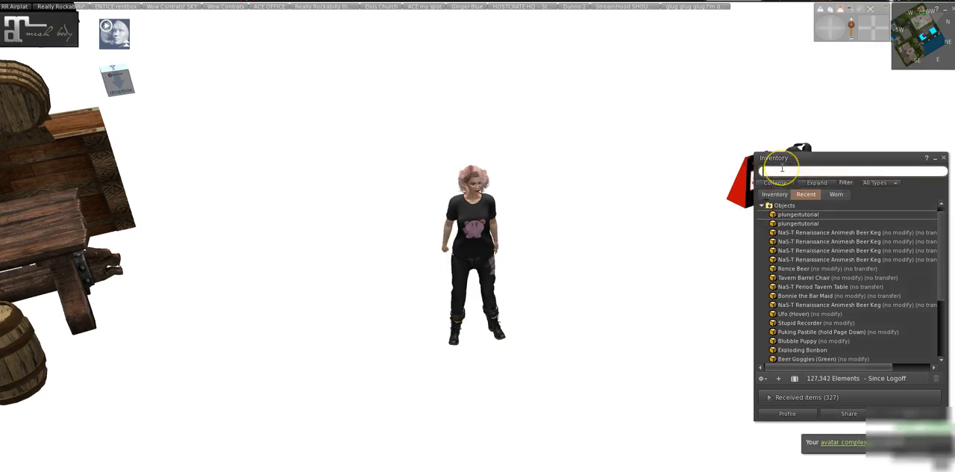
text(pl)
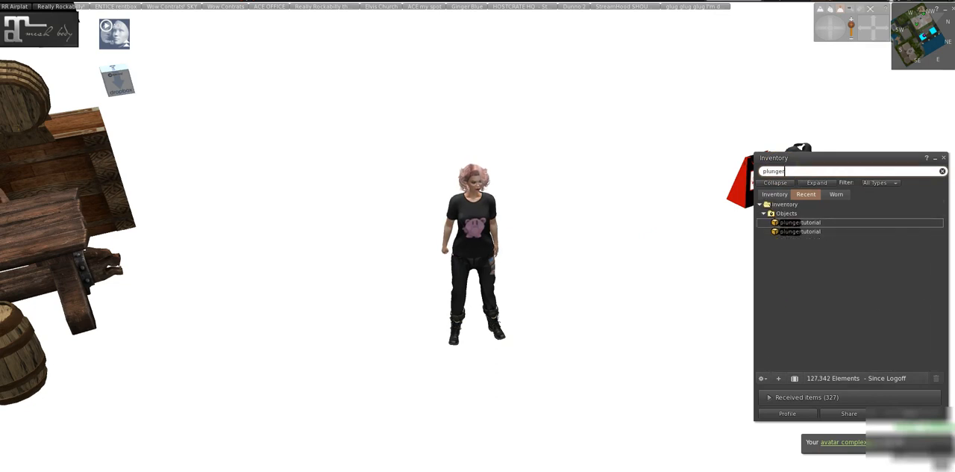
text(unger)
click(775, 194)
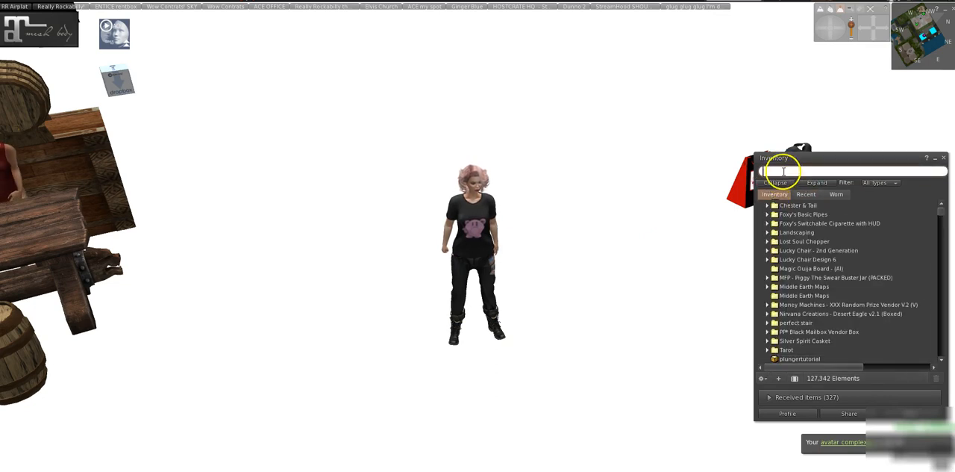
click(784, 170)
text(plunger)
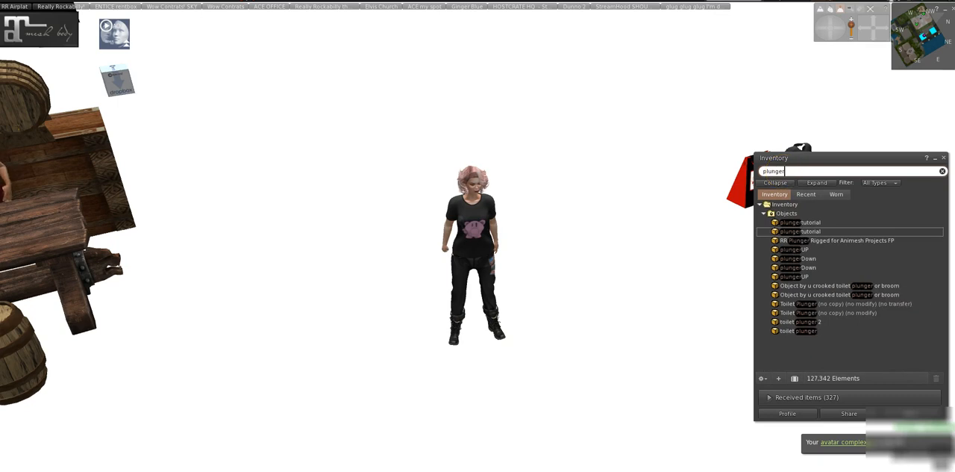
Attach the first plungerUP object in the inventory results to the avatar.
right_click(784, 248)
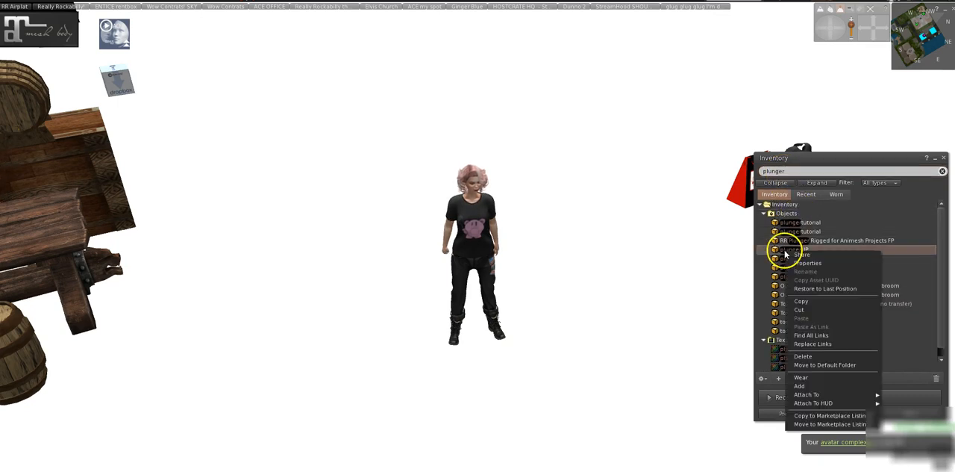
click(801, 379)
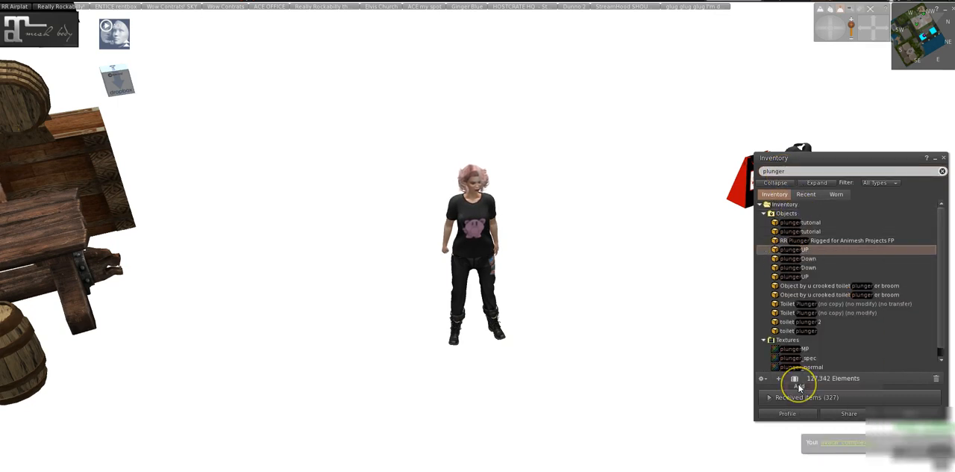
scroll(485, 309, up, 8)
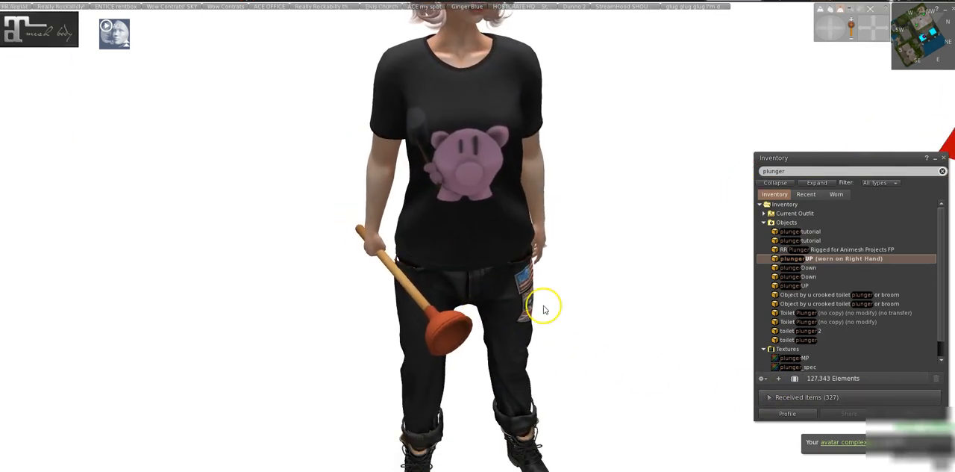
Turn the avatar toward the wooden bar and briefly inspect the barmaid figure in the object editor.
click(341, 363)
key(Left)
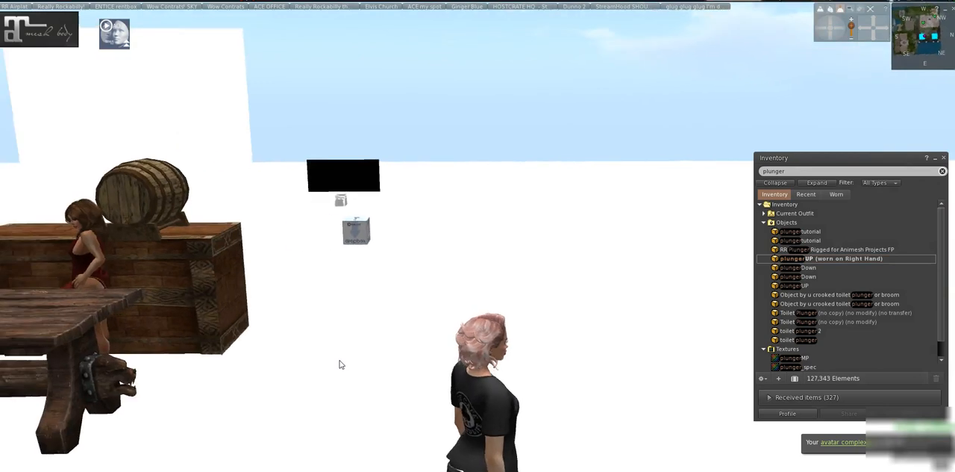
key(Right)
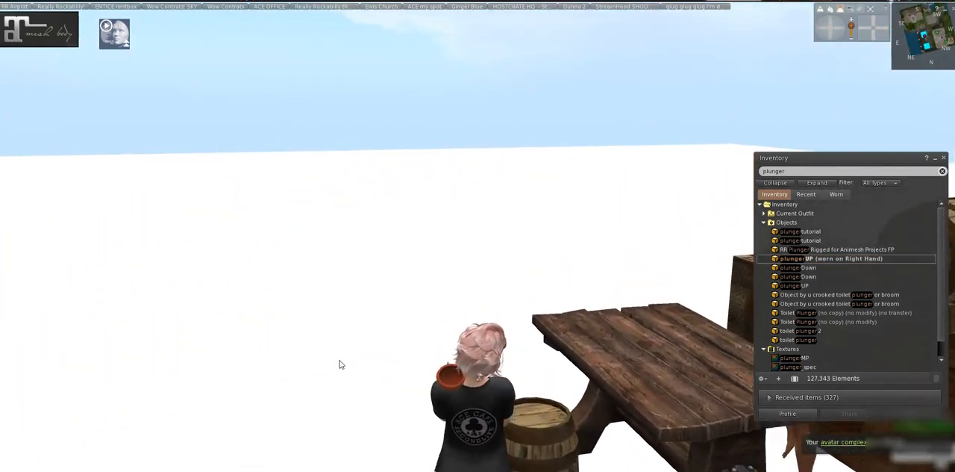
key(Right)
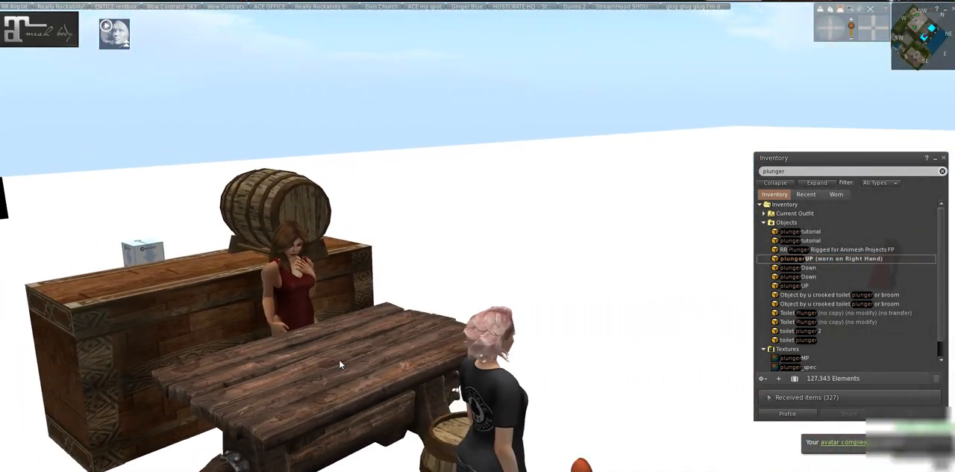
right_click(271, 293)
click(288, 314)
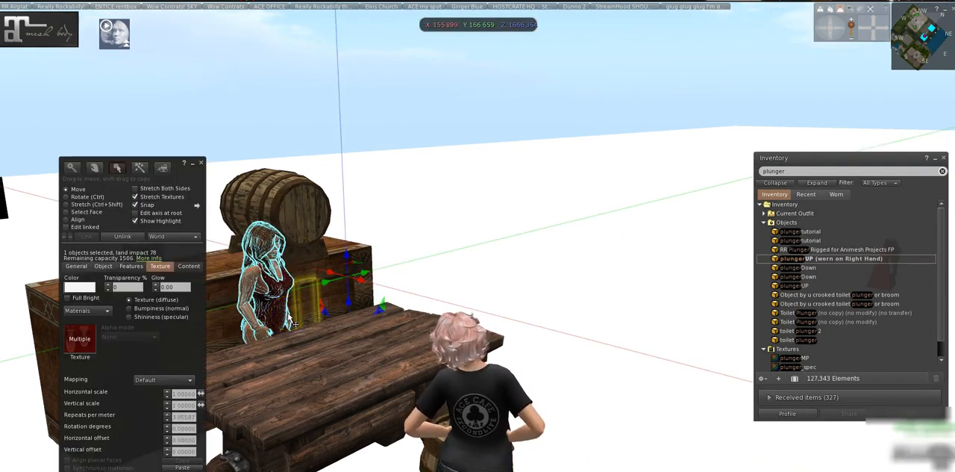
click(201, 163)
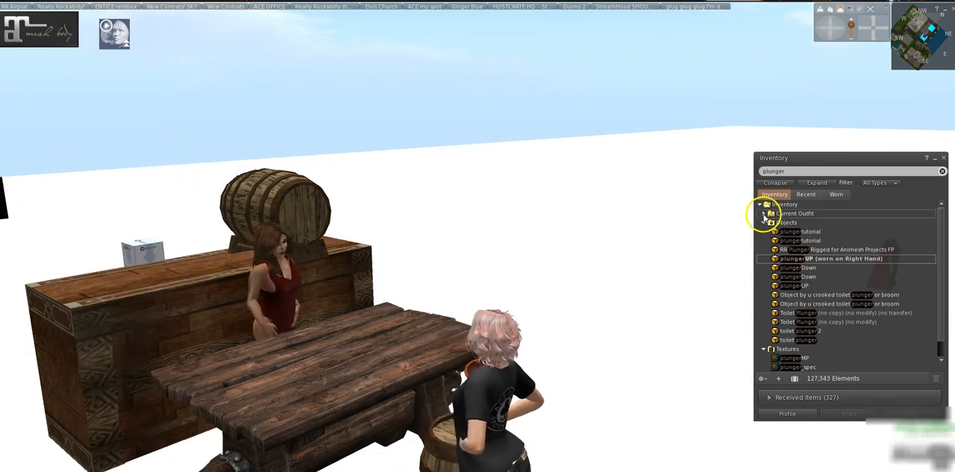
Search the inventory for "zeb", place the zeb blank object in the world and open it for editing.
click(764, 222)
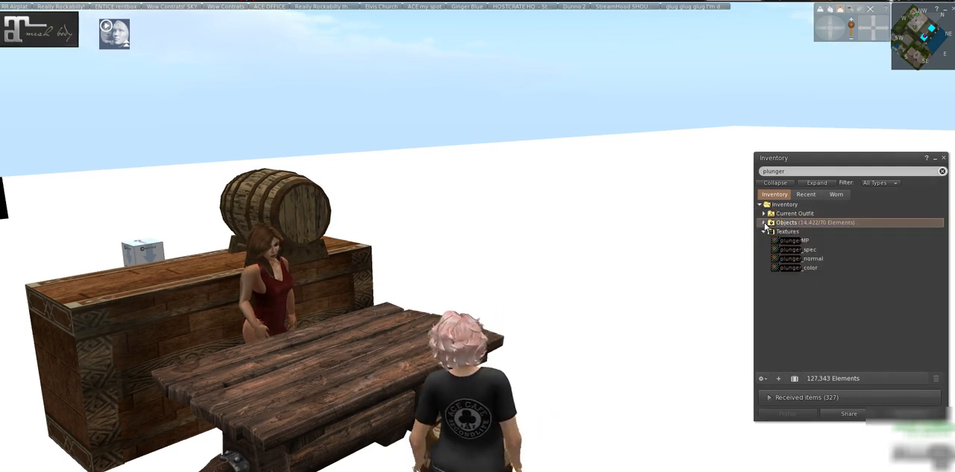
click(791, 171)
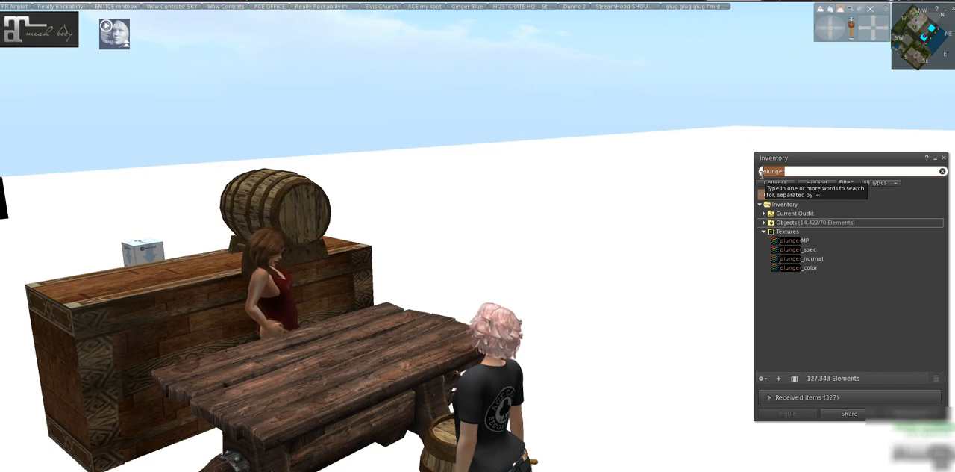
text(a)
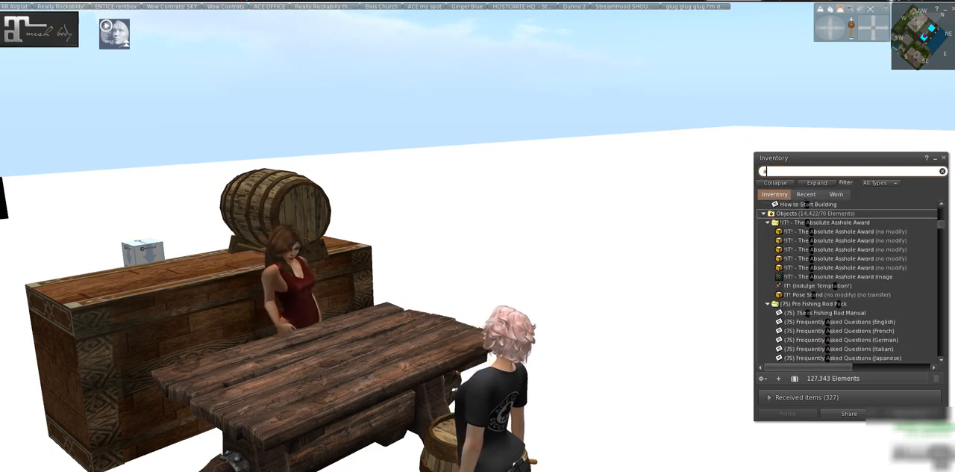
key(BackSpace)
text(zeb)
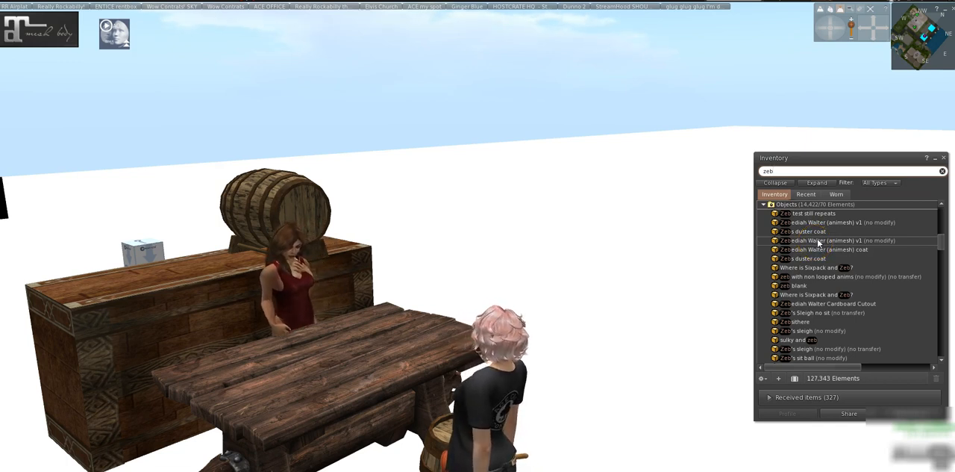
drag(802, 285, 456, 252)
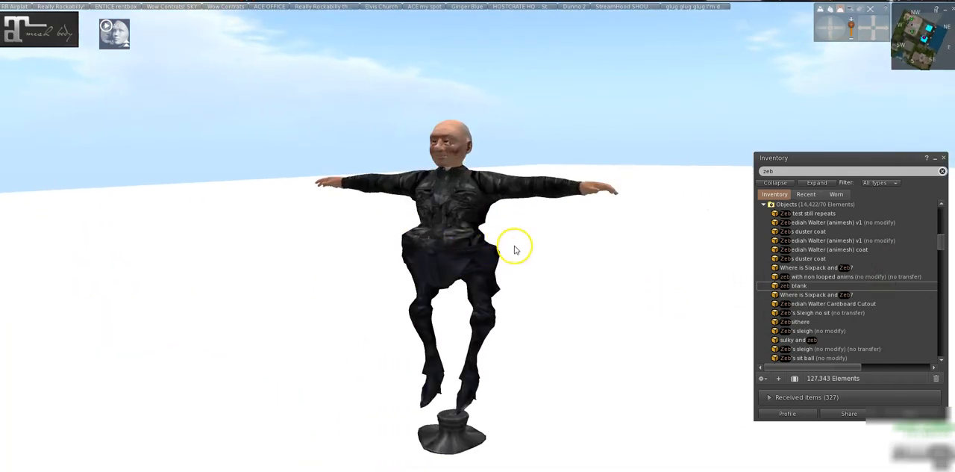
right_click(463, 209)
click(477, 229)
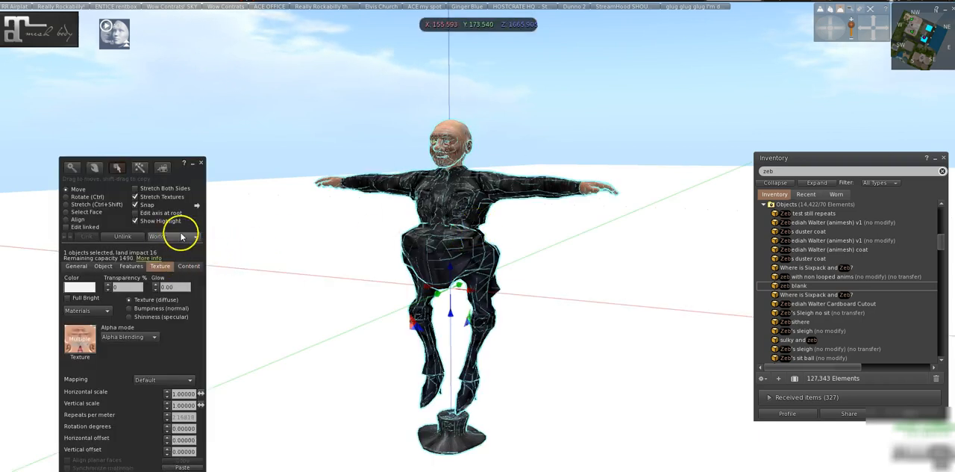
drag(192, 219, 288, 190)
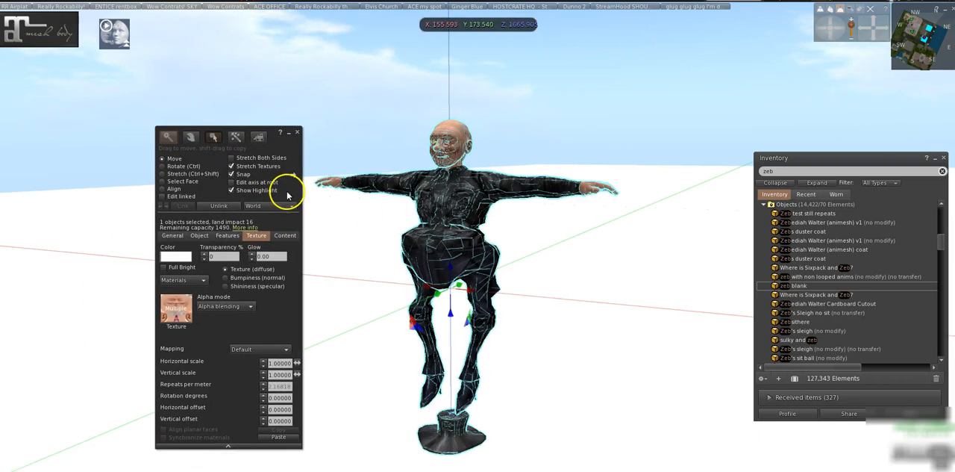
Search the inventory for "plunger" and detach the worn plungerUP from the avatar.
click(808, 197)
click(774, 194)
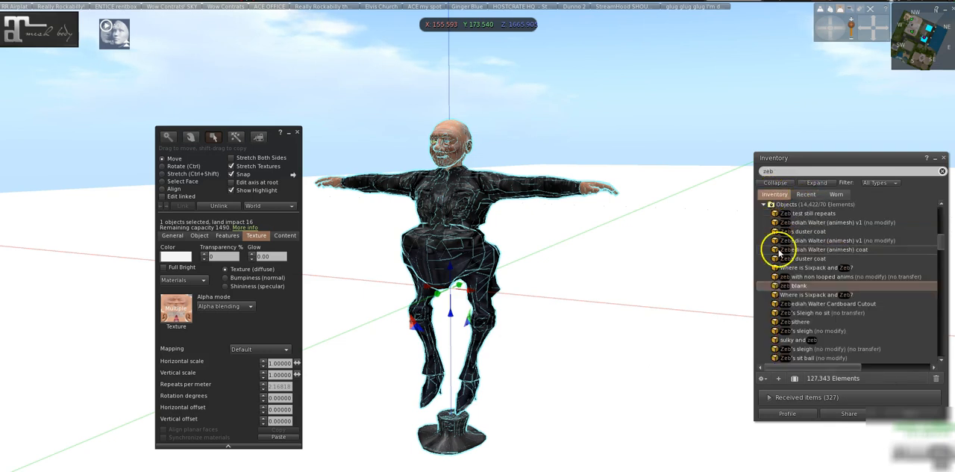
double_click(776, 171)
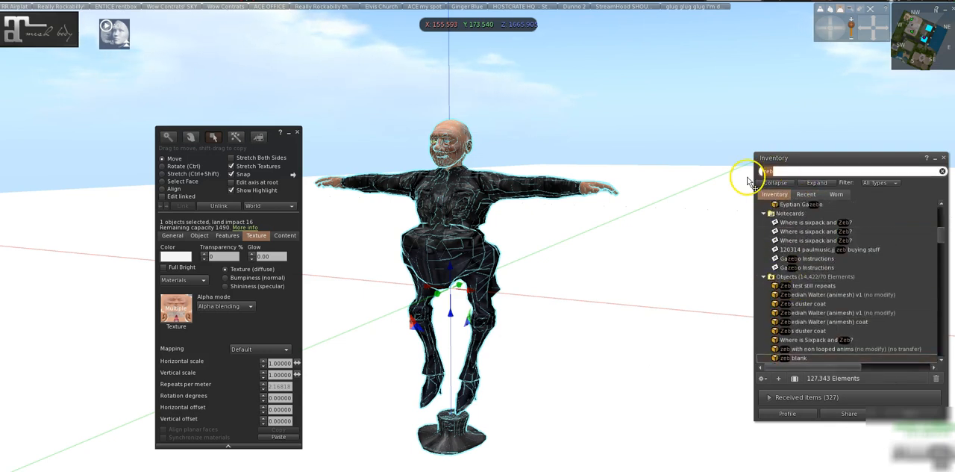
text(plunger)
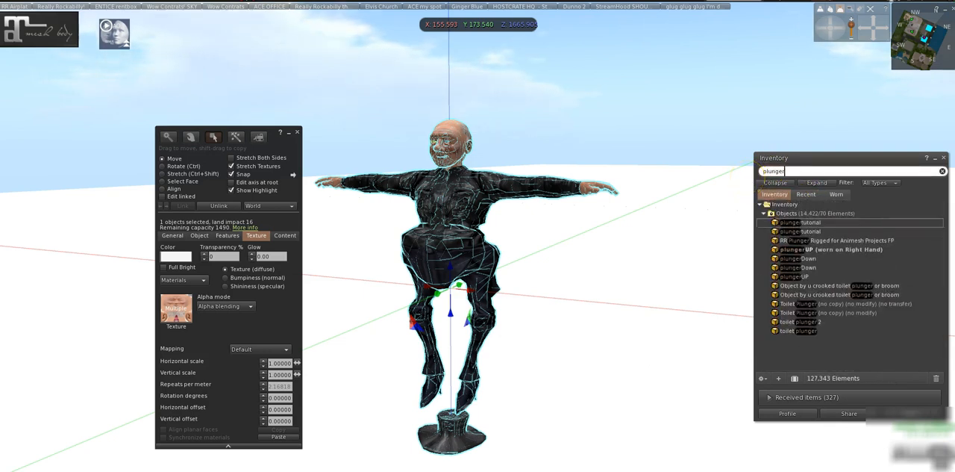
click(796, 268)
right_click(798, 270)
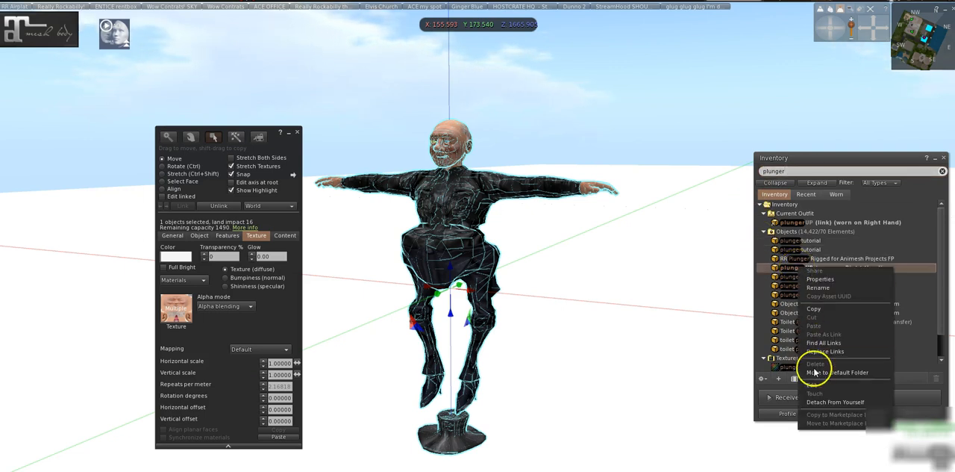
click(825, 402)
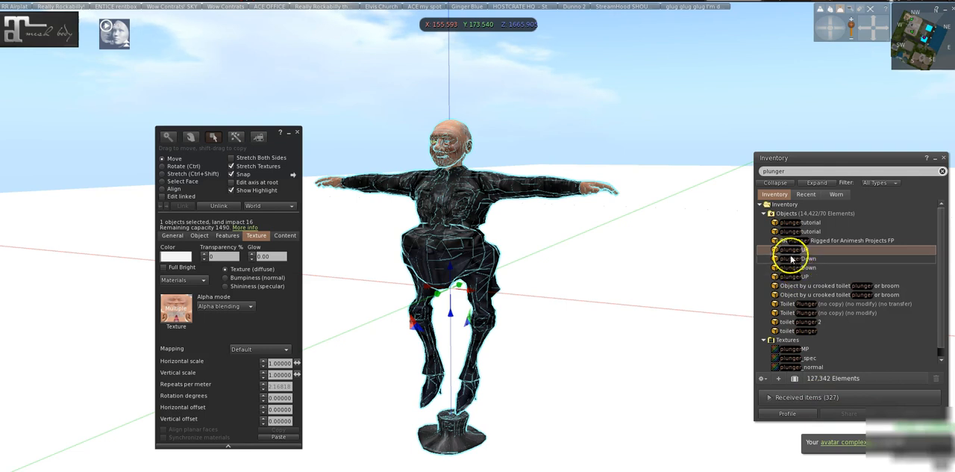
Place the plungerUP object near the zeb blank figure's hand and move it along the X axis in front of the body.
drag(788, 252, 330, 182)
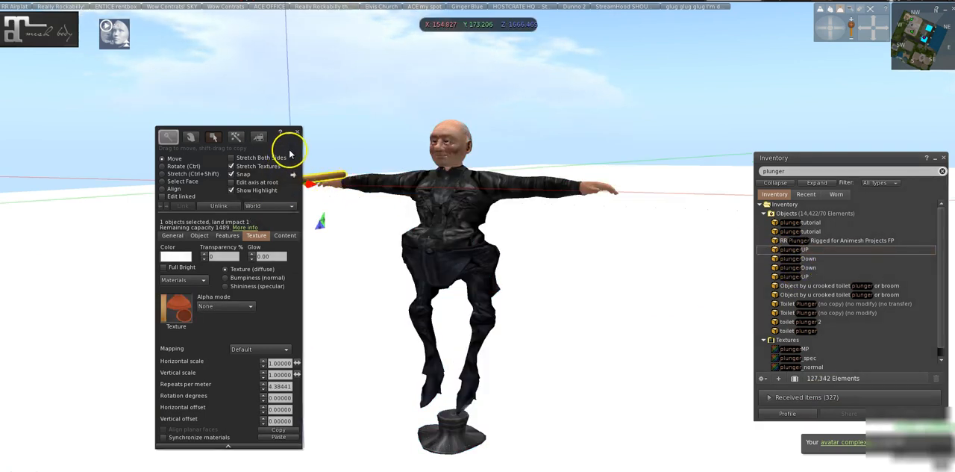
drag(284, 150, 171, 111)
drag(317, 185, 456, 187)
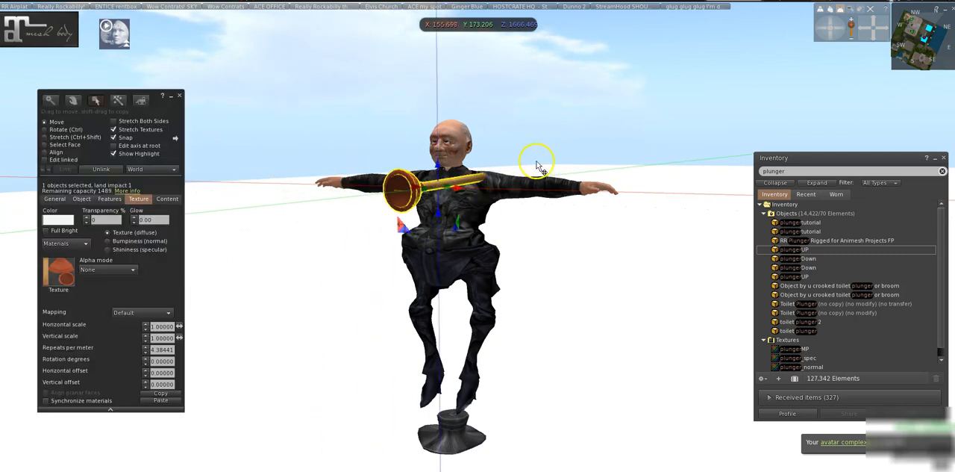
click(833, 22)
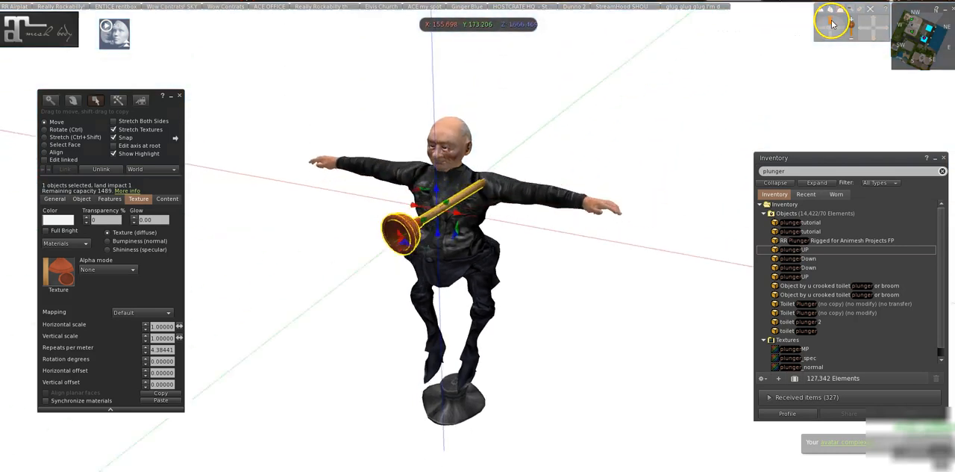
drag(453, 237, 401, 214)
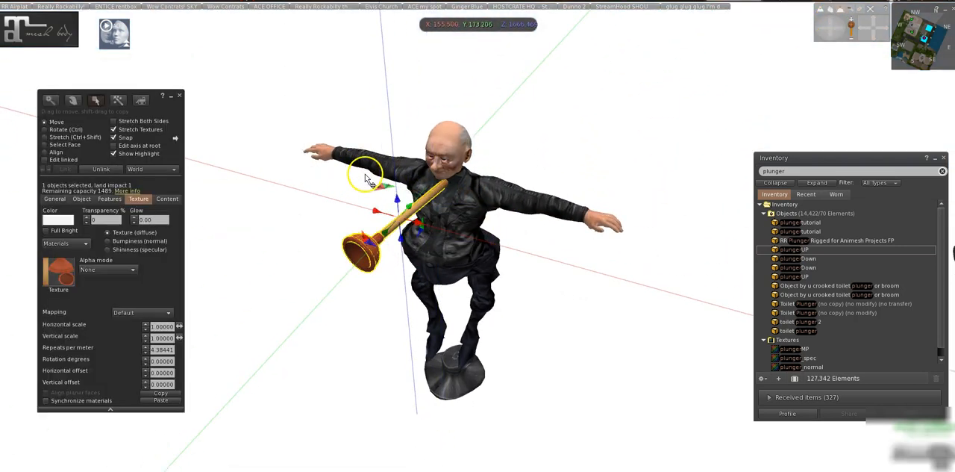
Link the zeb blank figure and the plunger into one object, selecting the plunger last, and close the editor.
click(463, 206)
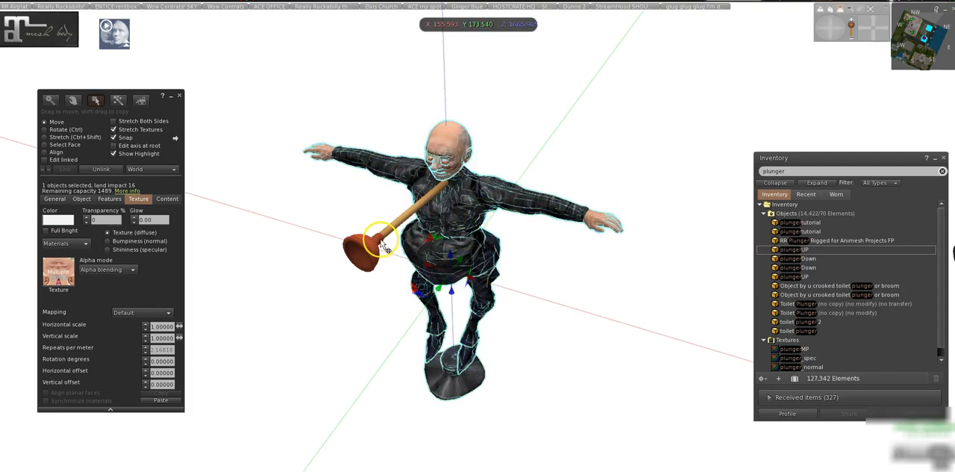
shift+click(377, 251)
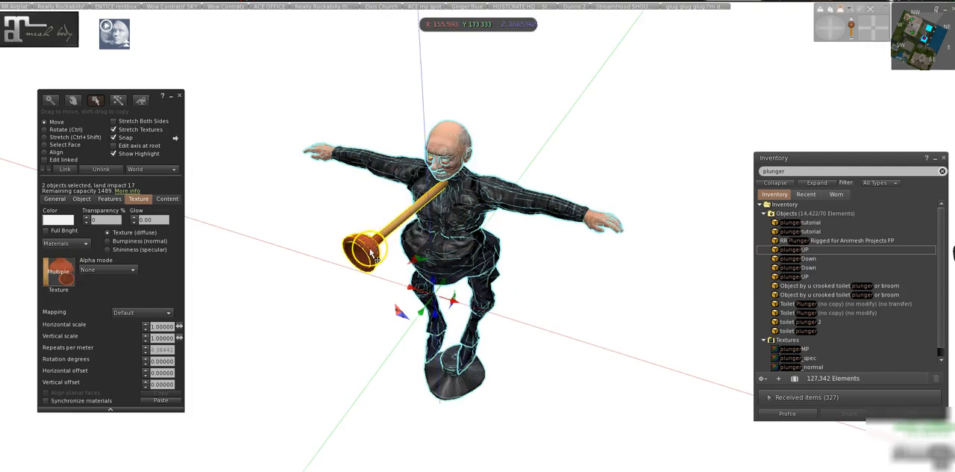
click(66, 169)
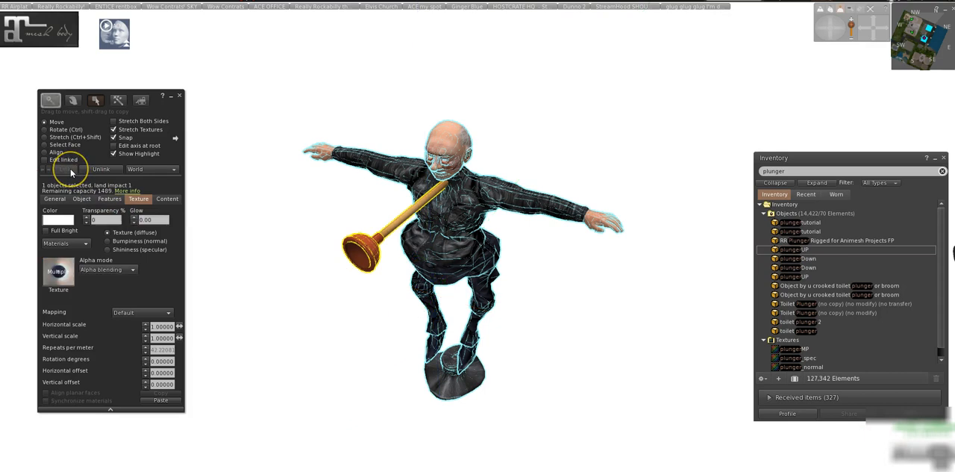
click(179, 97)
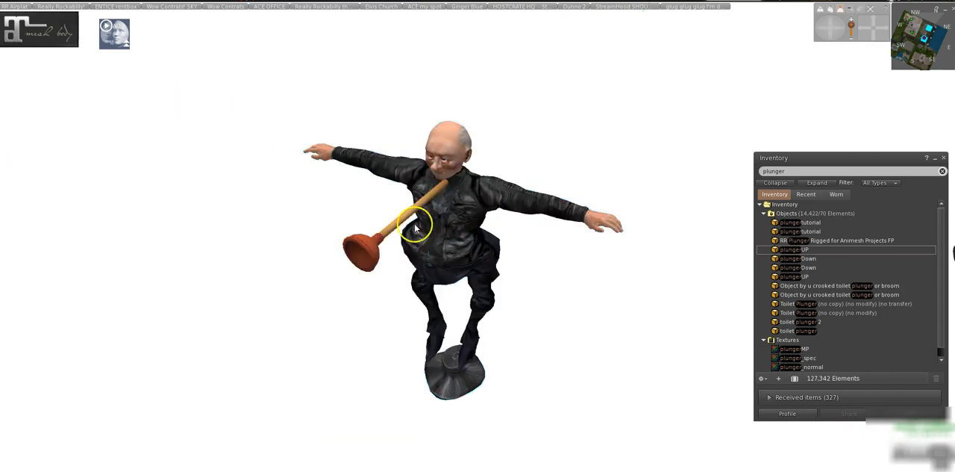
Reopen the linked figure for editing, search the inventory for "animesh" and open the animesh script beside the editor.
right_click(451, 233)
click(479, 250)
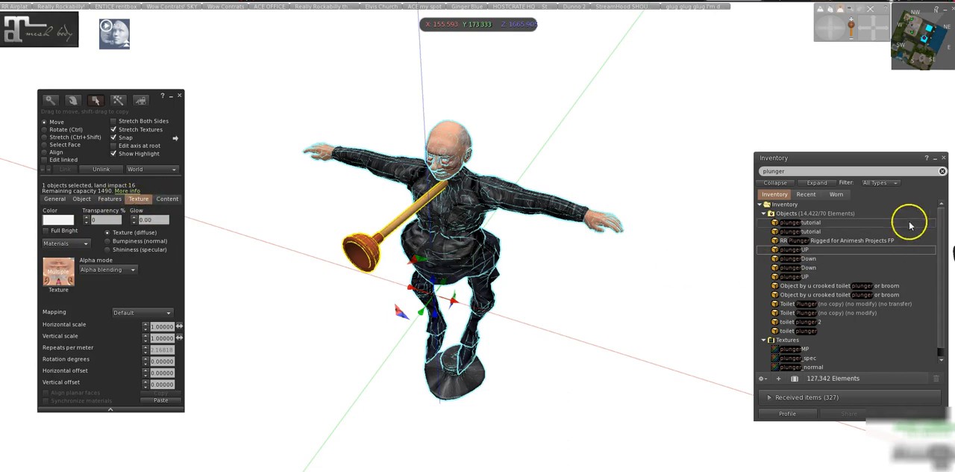
click(793, 171)
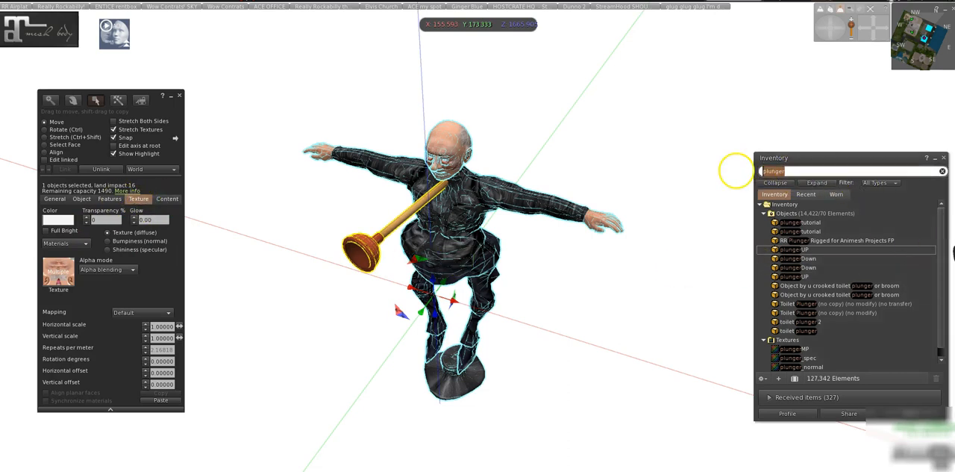
text(animesh)
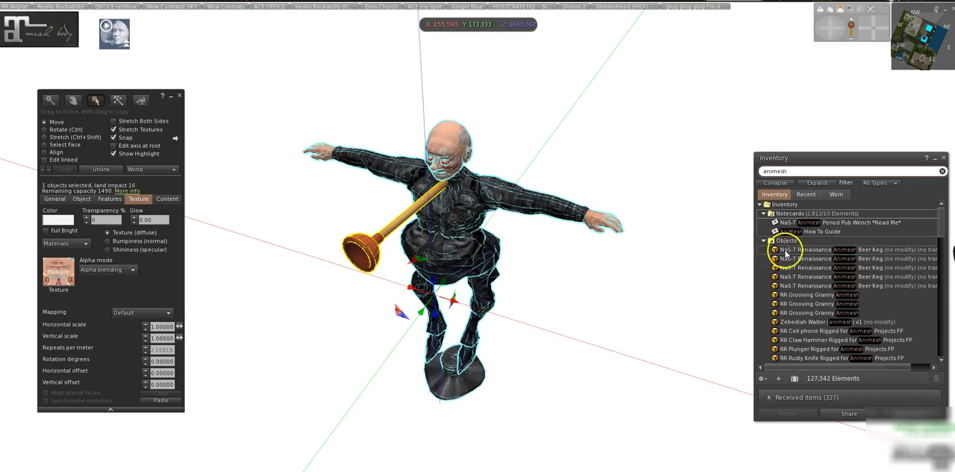
scroll(785, 253, down, 5)
click(785, 261)
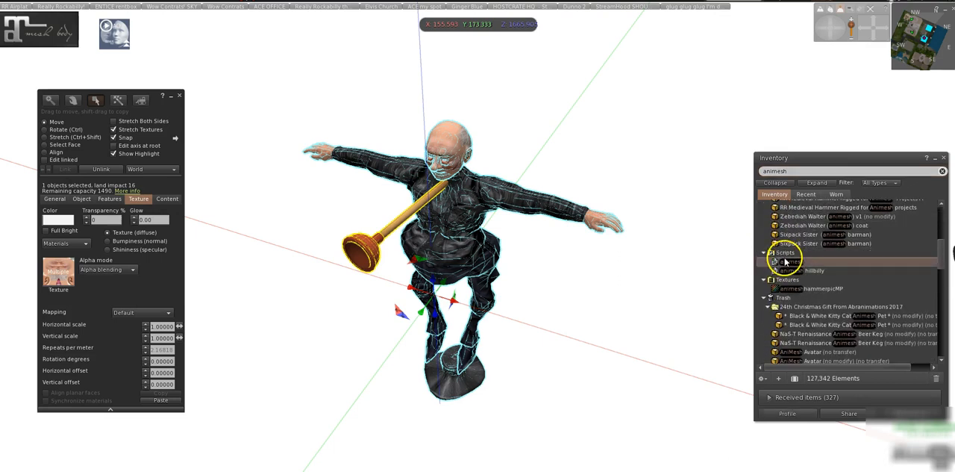
double_click(785, 261)
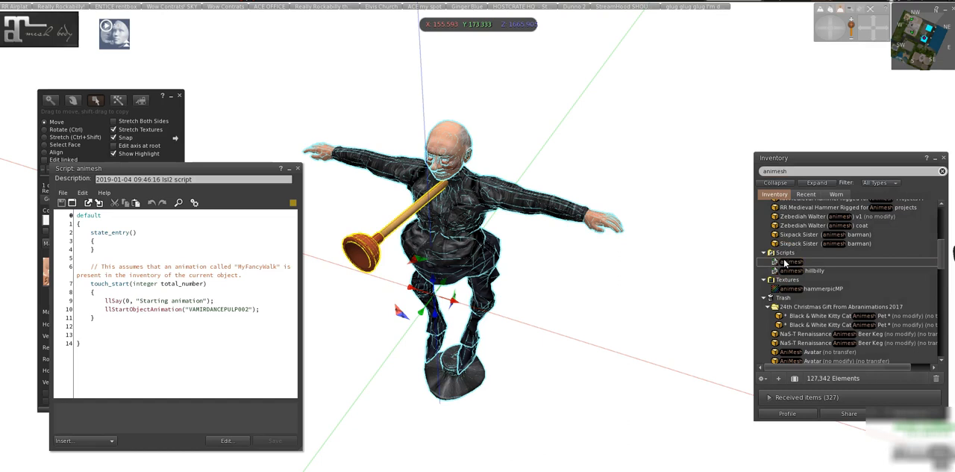
drag(226, 170, 453, 191)
Search the inventory for "pulp" and add the VAMIRDANCEPULP002 animation to the linked figure's contents.
click(166, 198)
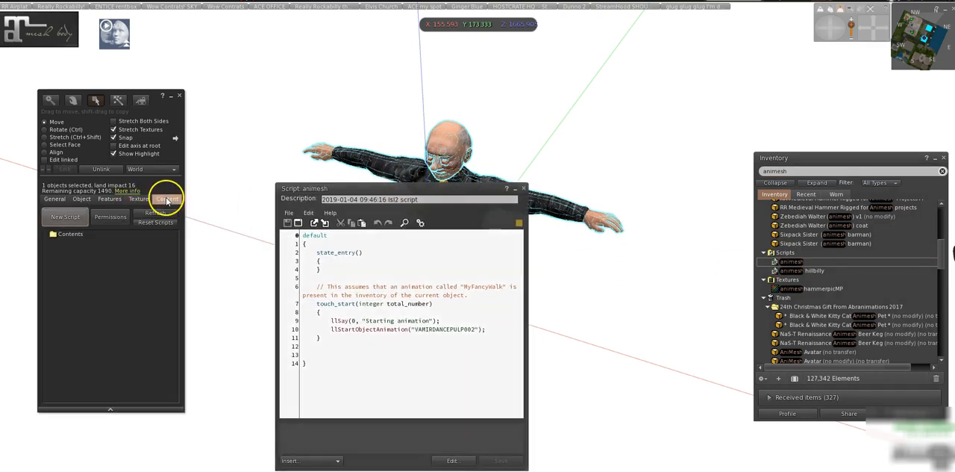
double_click(788, 171)
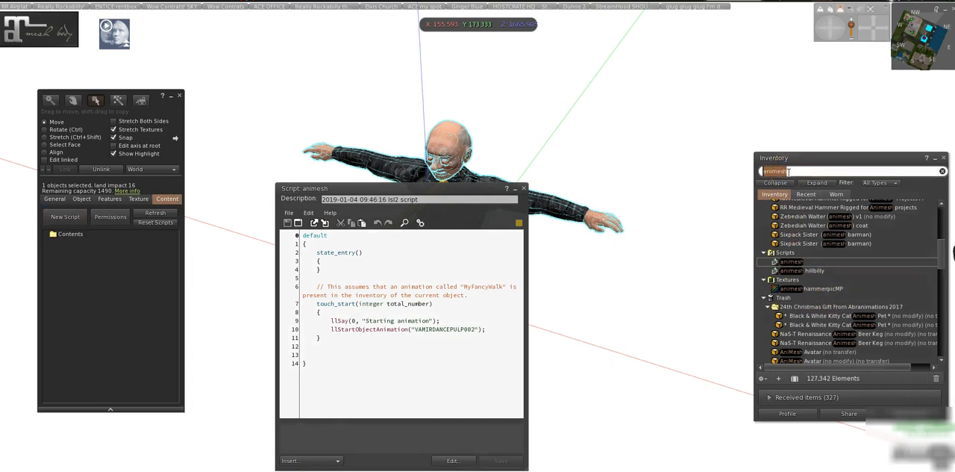
text(vamp)
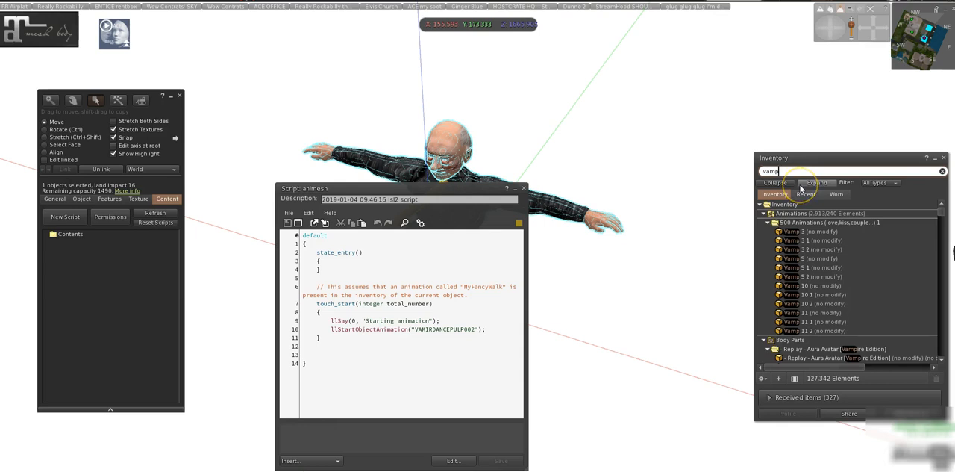
key(BackSpace)
key(BackSpace)
key(BackSpace)
key(BackSpace)
text(pump)
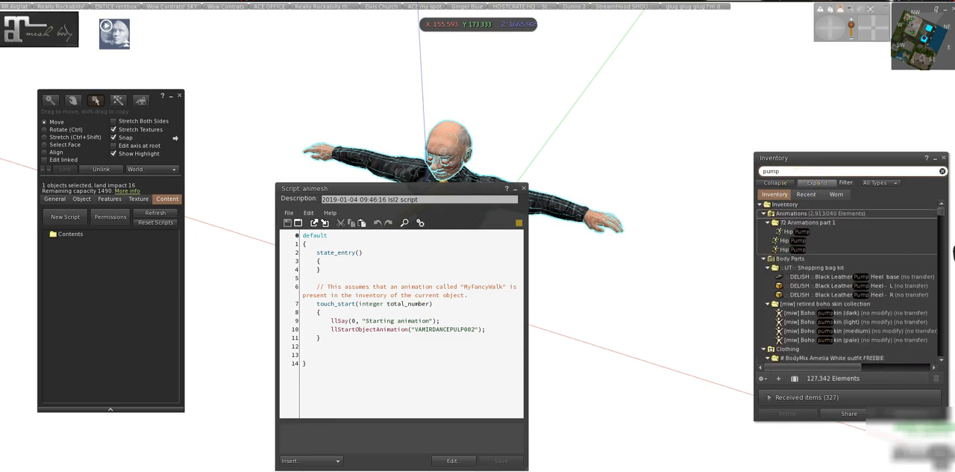
key(BackSpace)
key(BackSpace)
key(BackSpace)
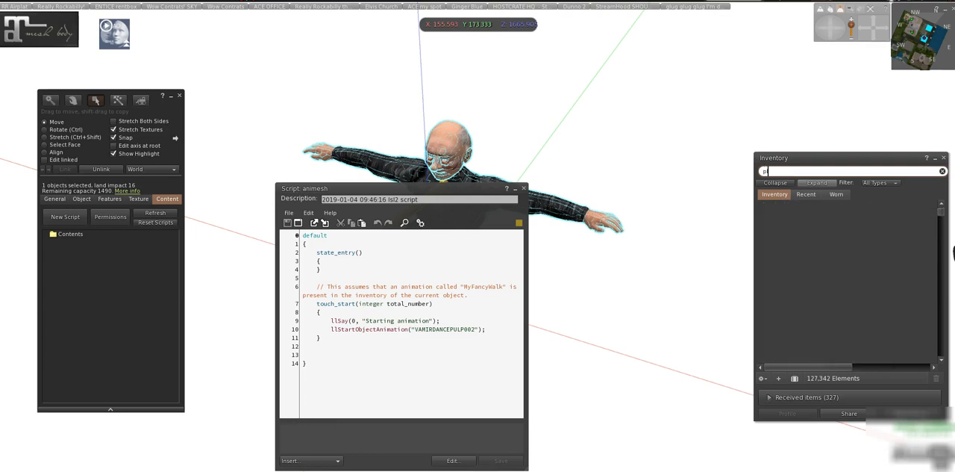
text(ulp)
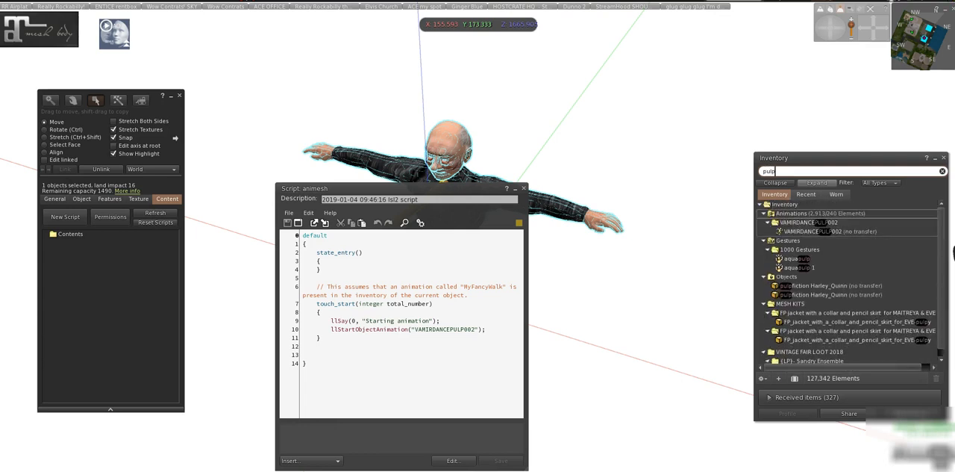
click(813, 233)
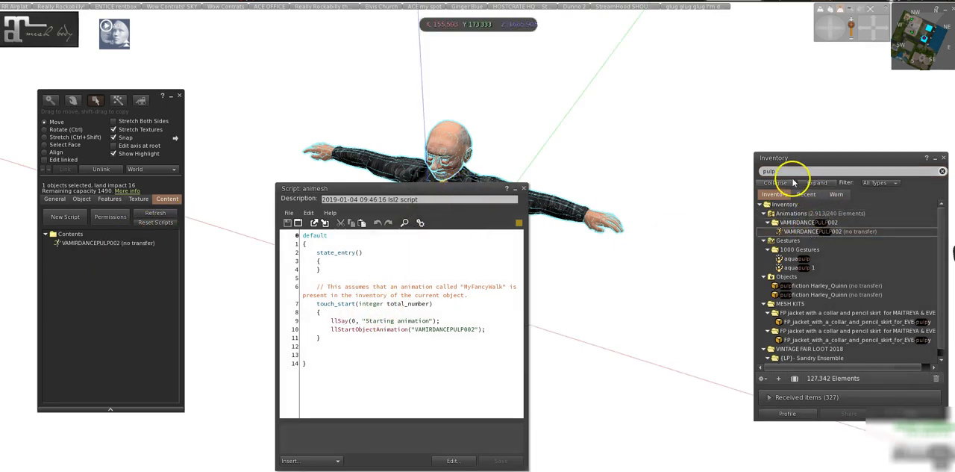
Search the inventory for "animesh", add the animesh script to the linked figure's contents, and close the open script window.
text(animesh)
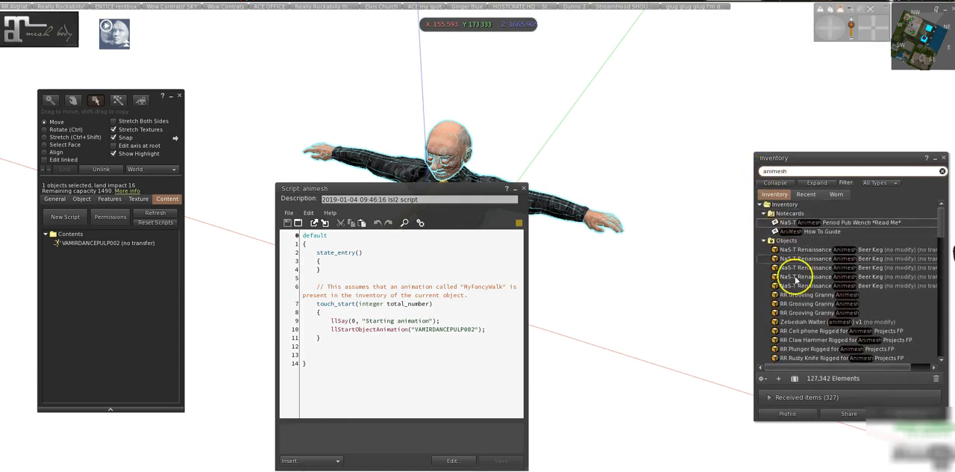
scroll(794, 299, down, 5)
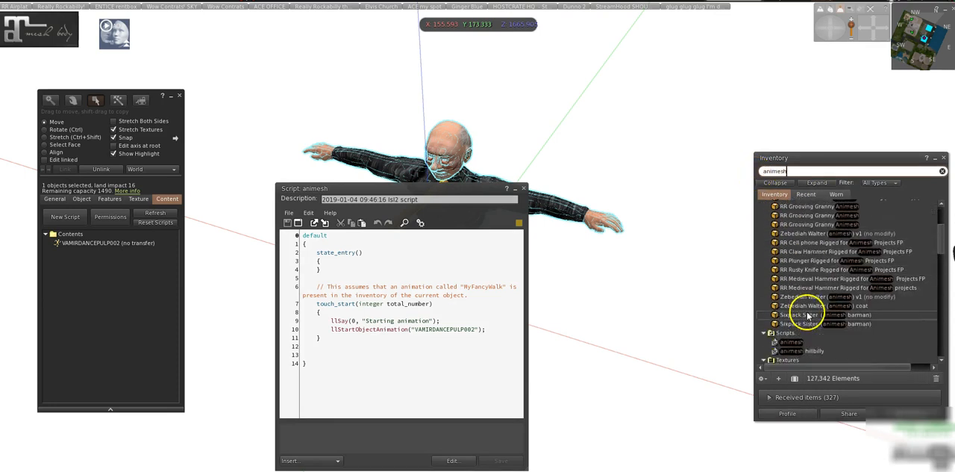
click(789, 319)
drag(786, 321, 100, 276)
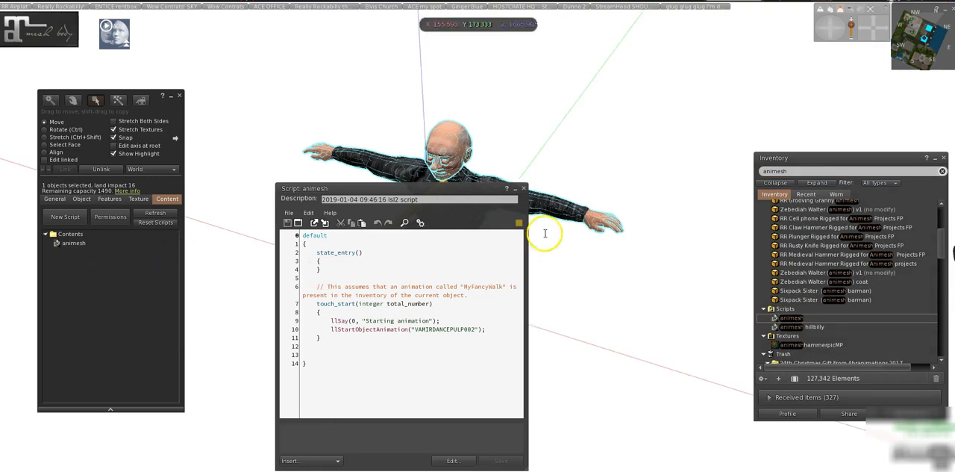
click(524, 189)
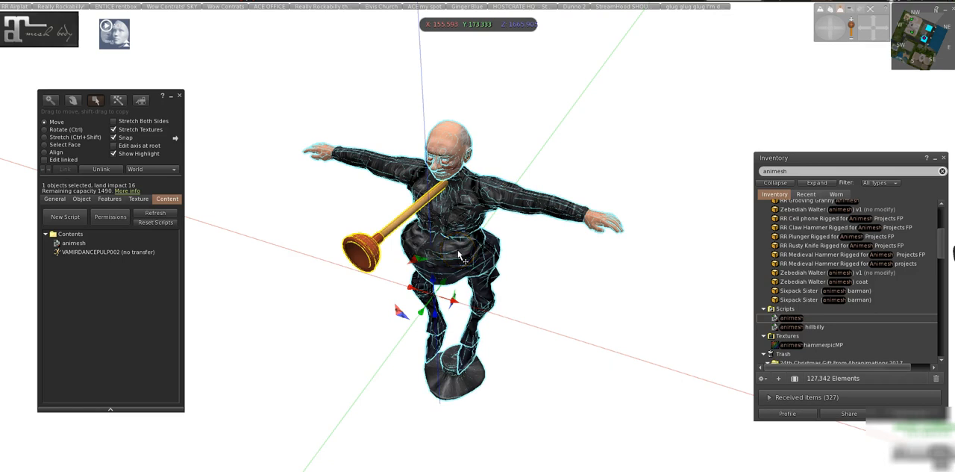
Enable Animated Mesh for the linked figure and plunger, and close the object editor.
click(110, 198)
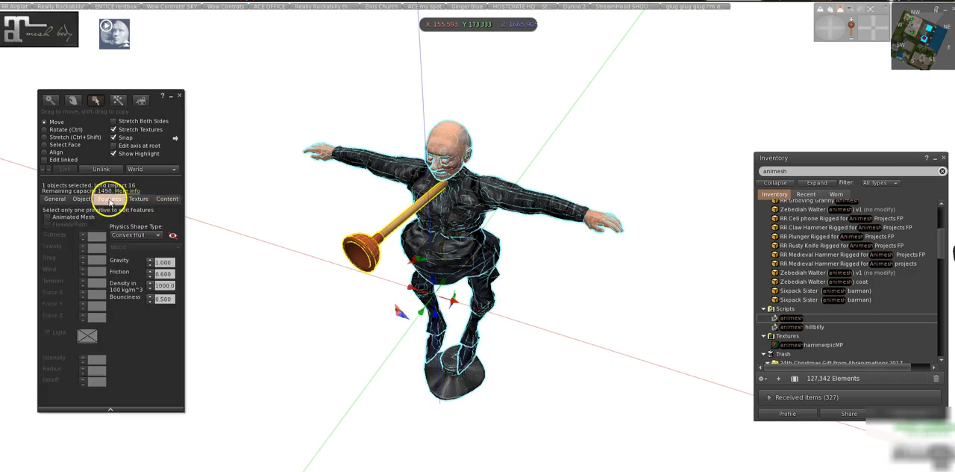
click(47, 217)
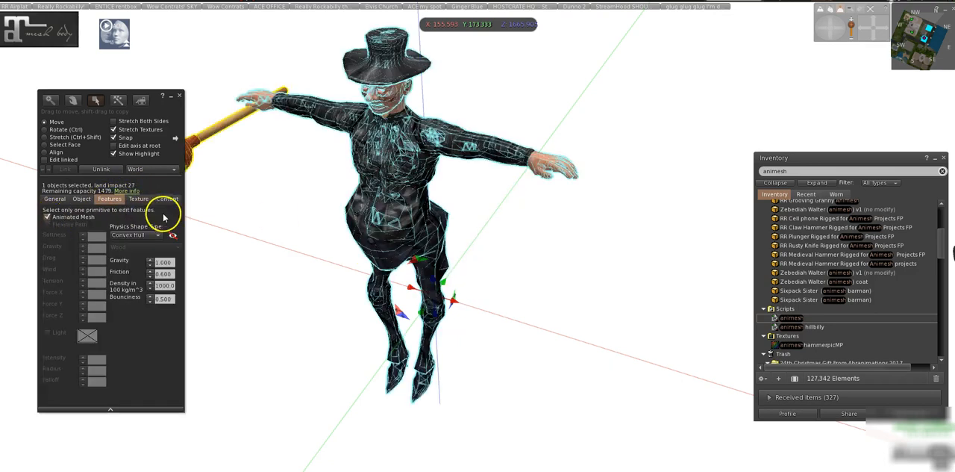
click(179, 98)
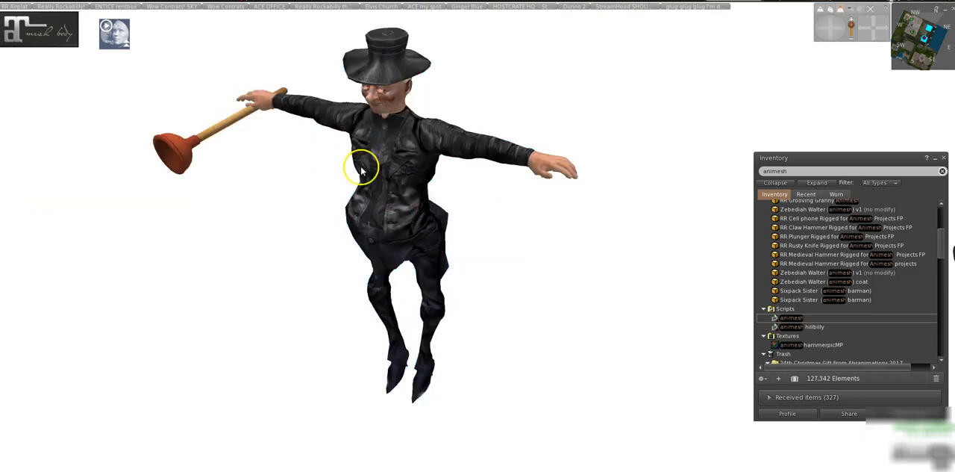
Touch the animesh figure to start its scripted animation and close the inventory to watch the plunger move with the hand.
click(400, 158)
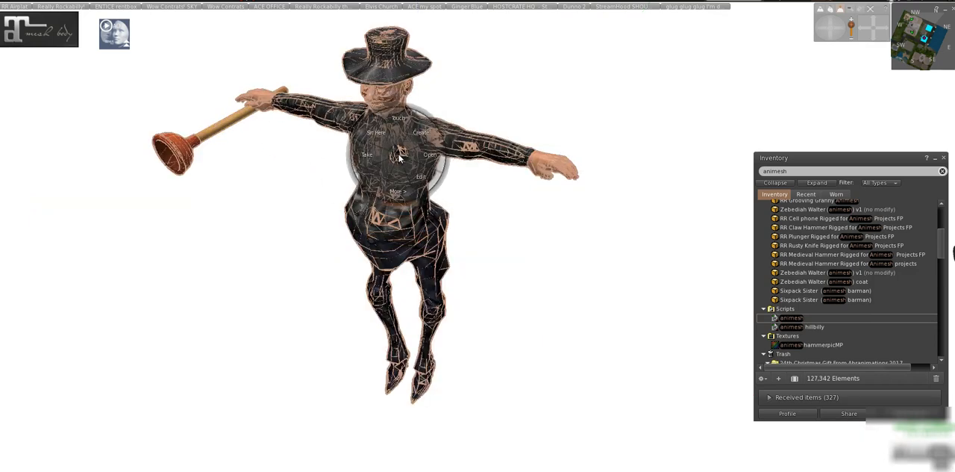
click(943, 157)
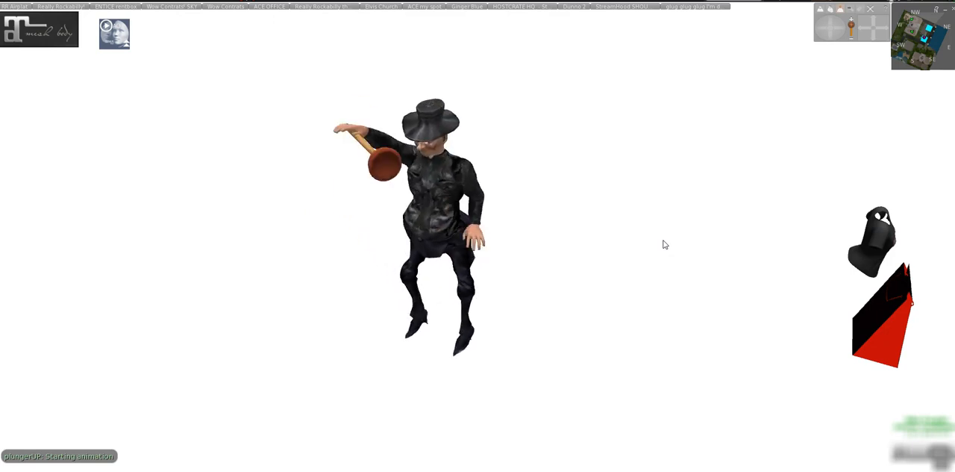
click(818, 29)
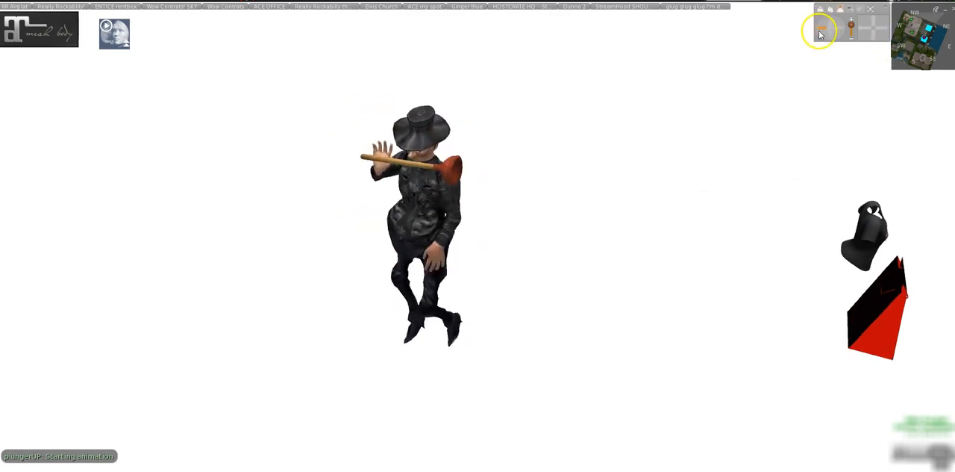
click(830, 38)
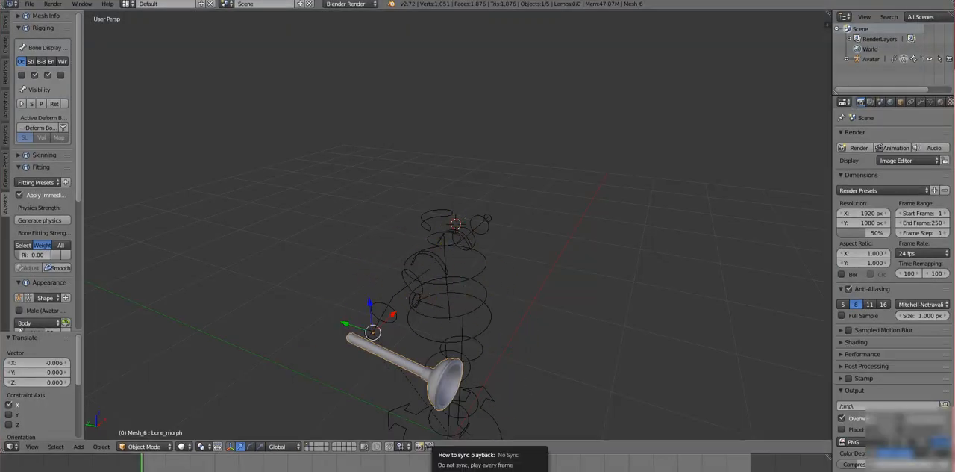
Switch to Blender and select the plunger mesh on the avatar rig in Object Mode.
mouse_move(280, 471)
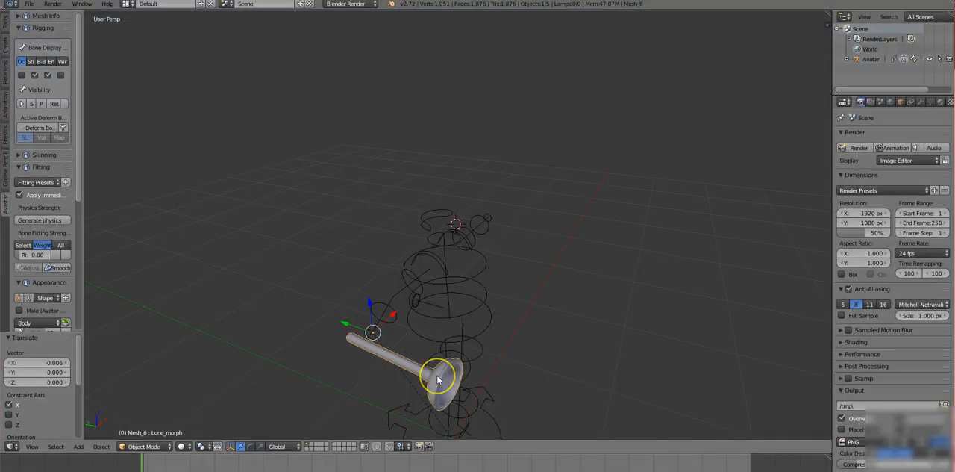
right_click(437, 379)
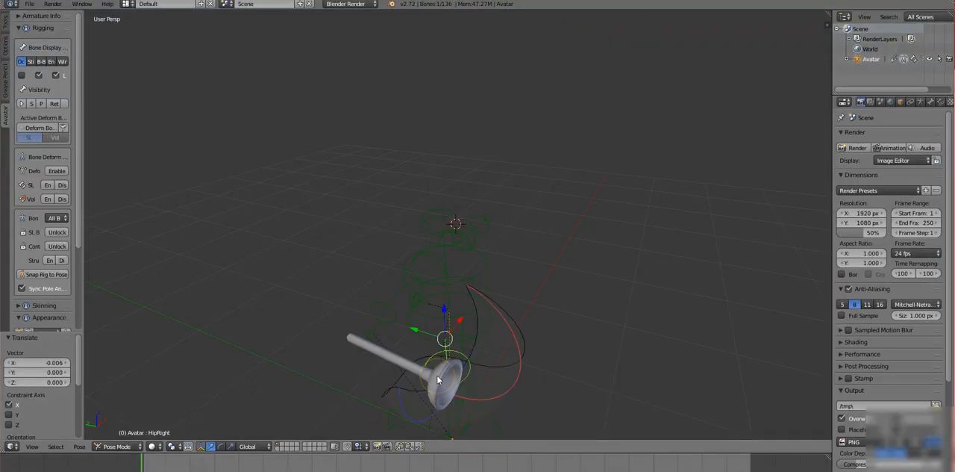
right_click(421, 373)
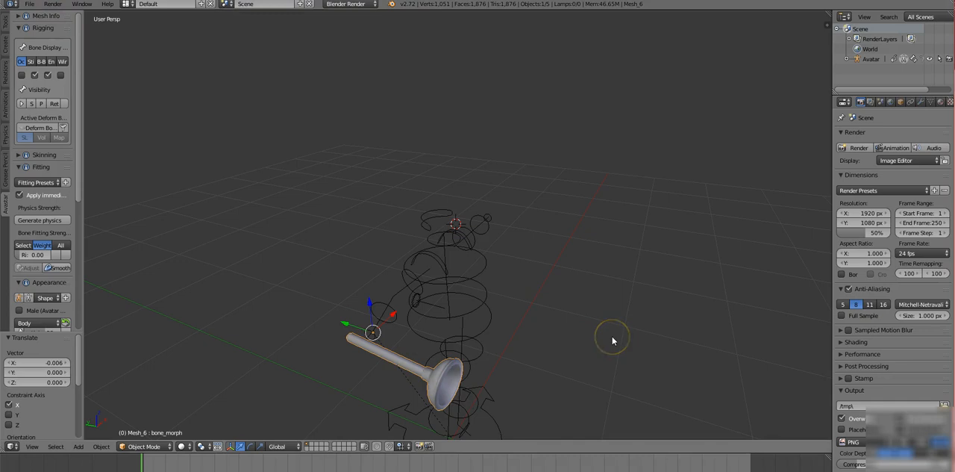
scroll(612, 340, down, 2)
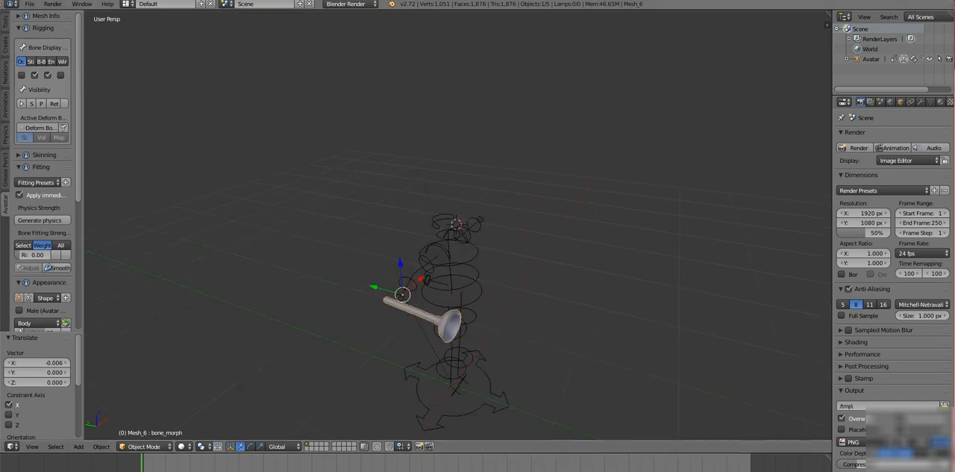